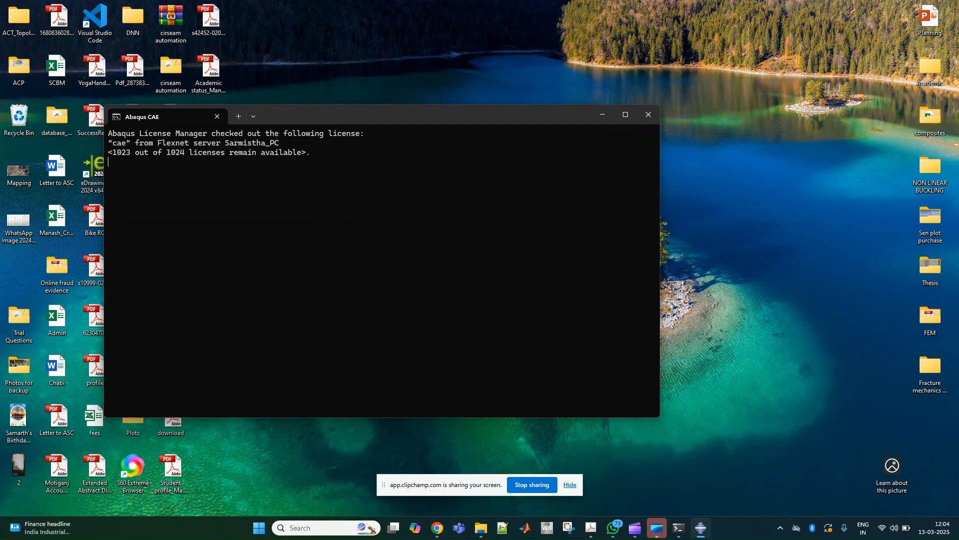
- Set the work directory to the 2D_crack folder and save the model database there as 2D_Crack
click(753, 77)
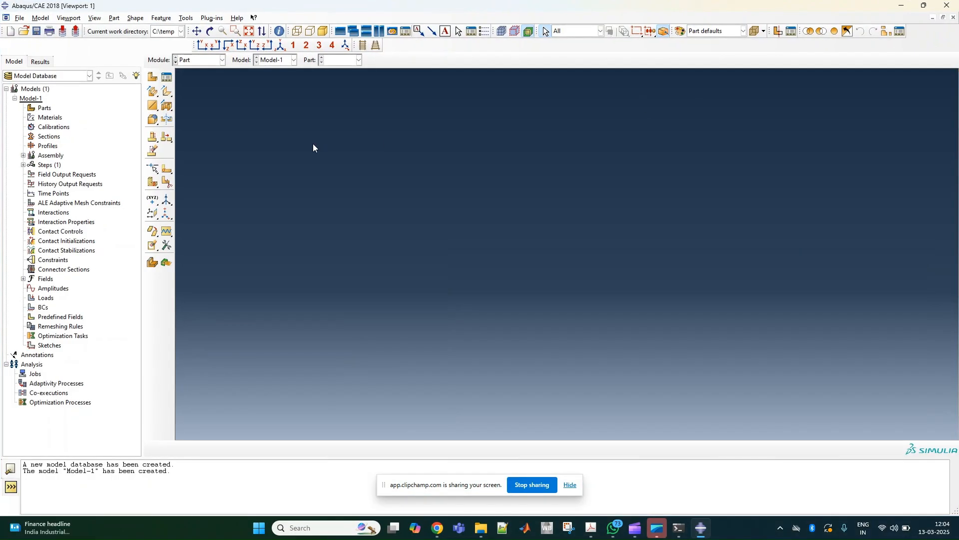
drag(455, 483, 829, 488)
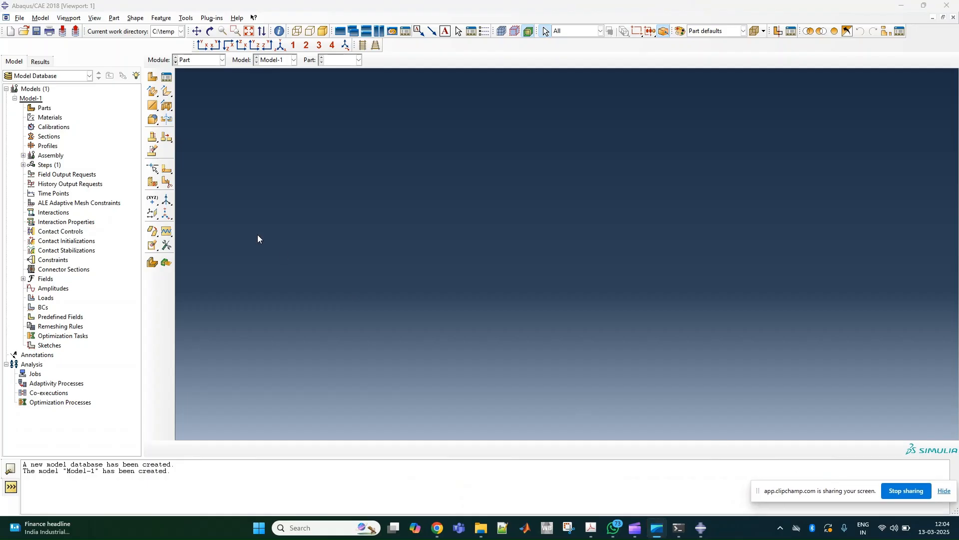
click(20, 18)
click(48, 65)
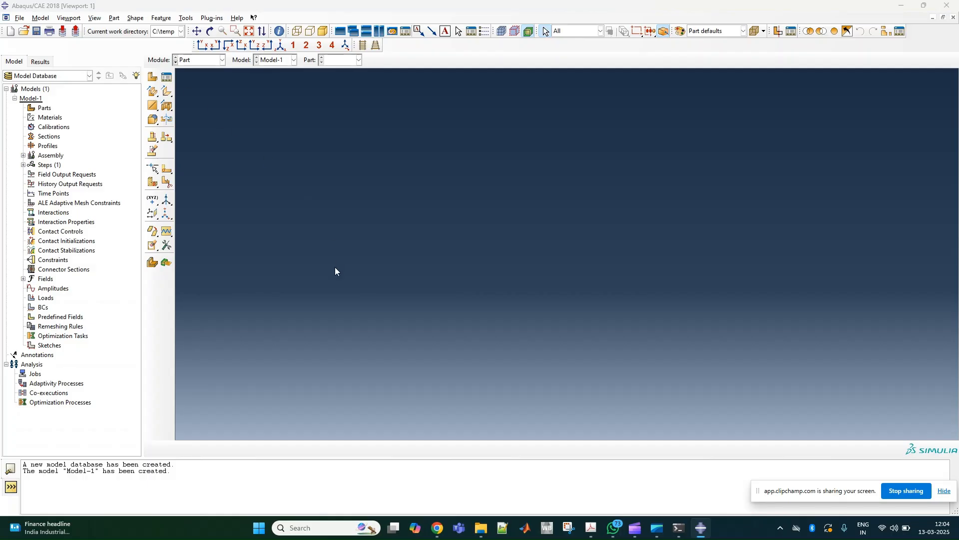
text(C:\Users\sarmi\OneDrive\Desktop\Fracture mechanics in Abaqus\2D_crack)
click(398, 262)
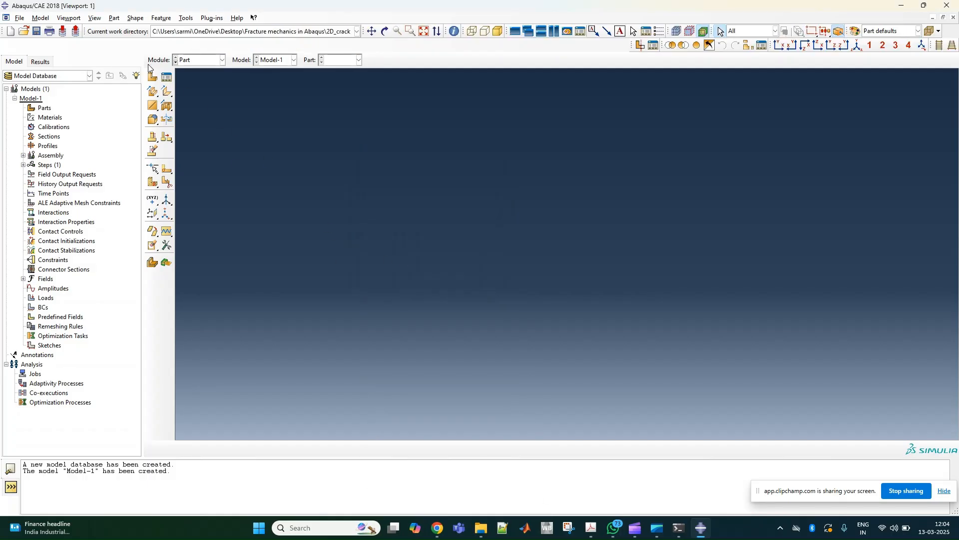
click(36, 31)
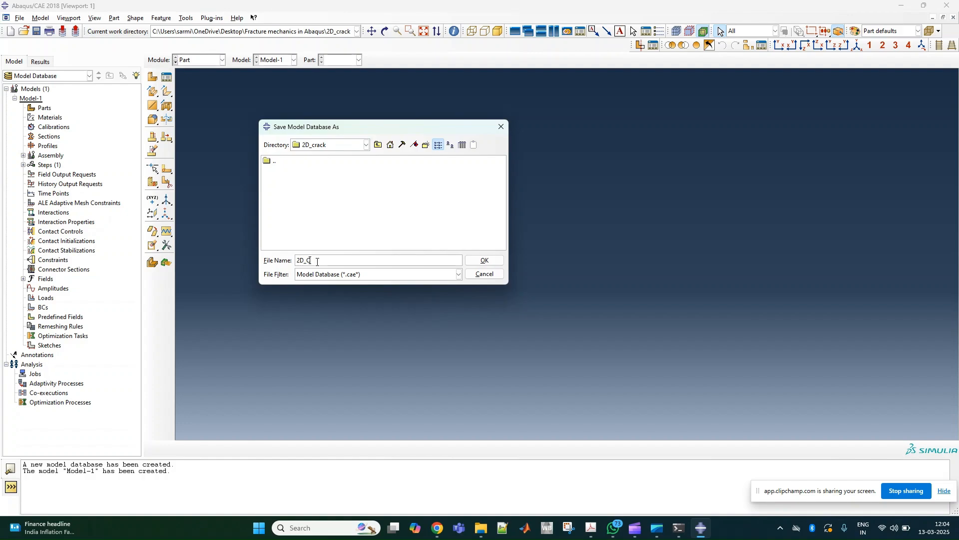
click(480, 260)
- Create Part-1 as a 2D planar deformable part with a shell base feature and approximate size 200
click(151, 77)
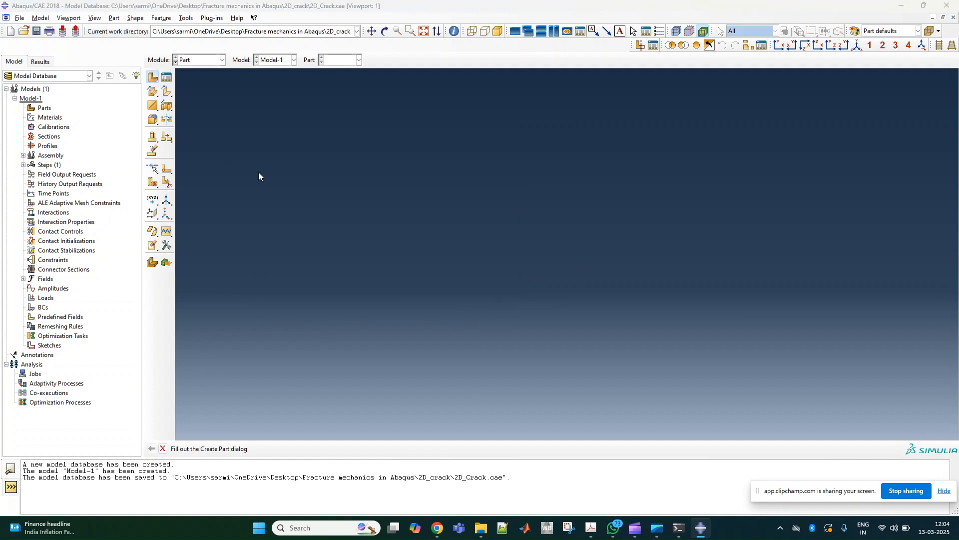
drag(327, 255, 188, 152)
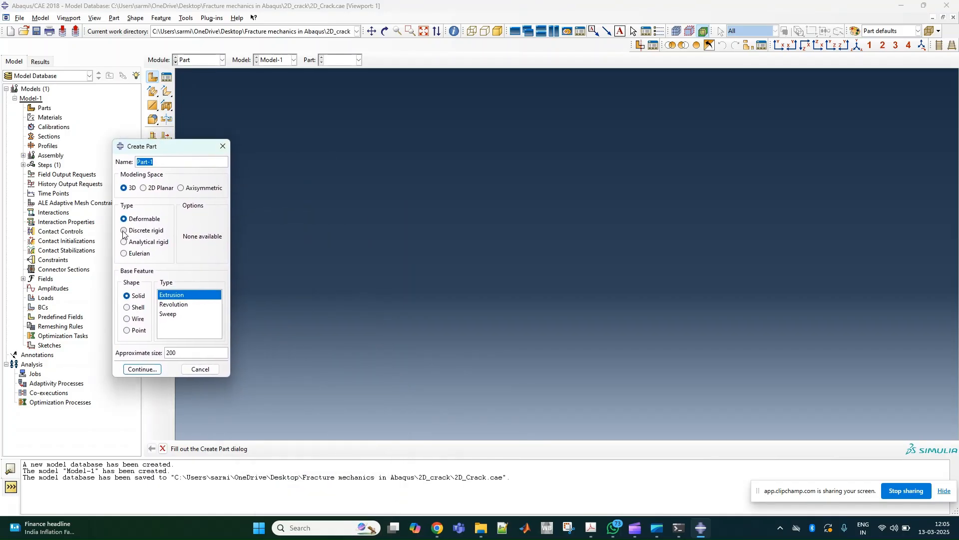
click(152, 190)
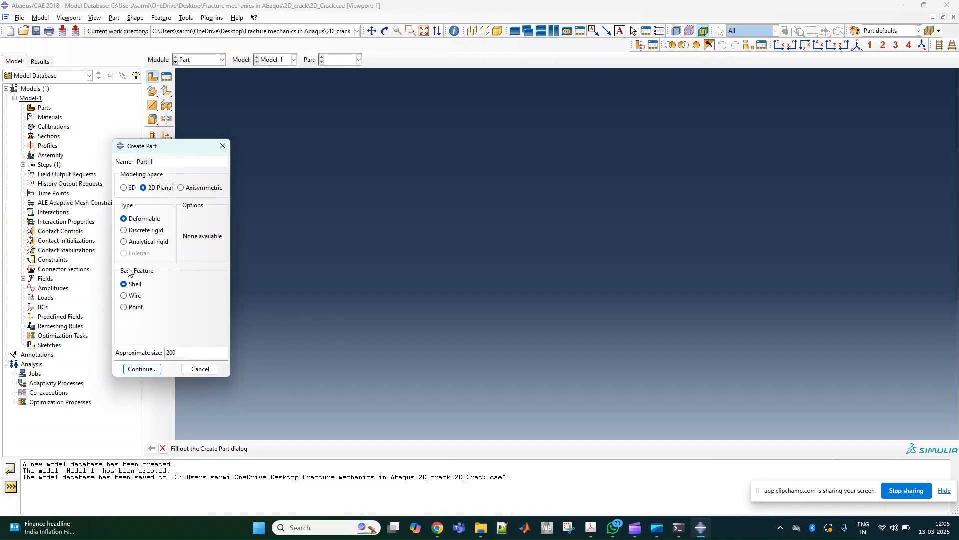
click(142, 369)
- Sketch a rectangle from the origin to 100,200 and finish the sketch to form the plate
click(167, 92)
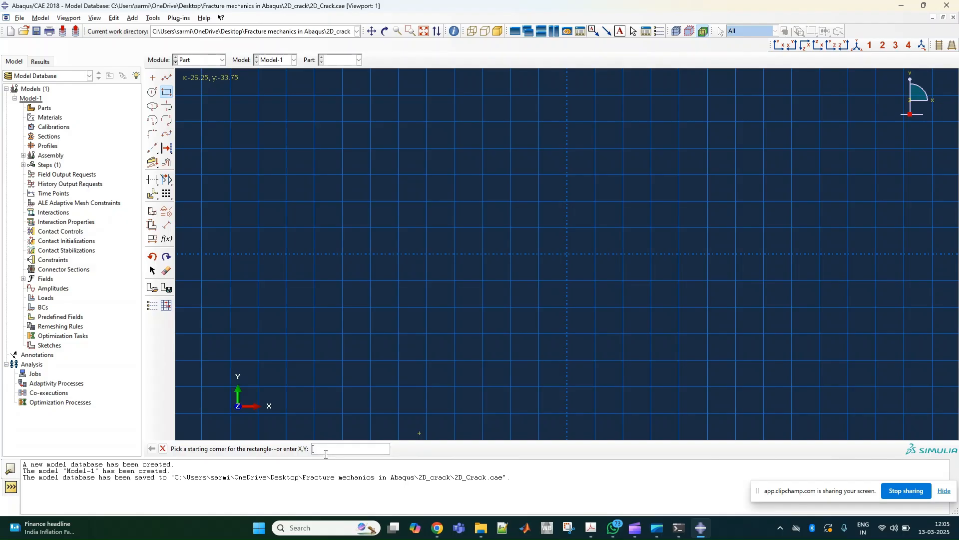
key(Return)
text(100,100)
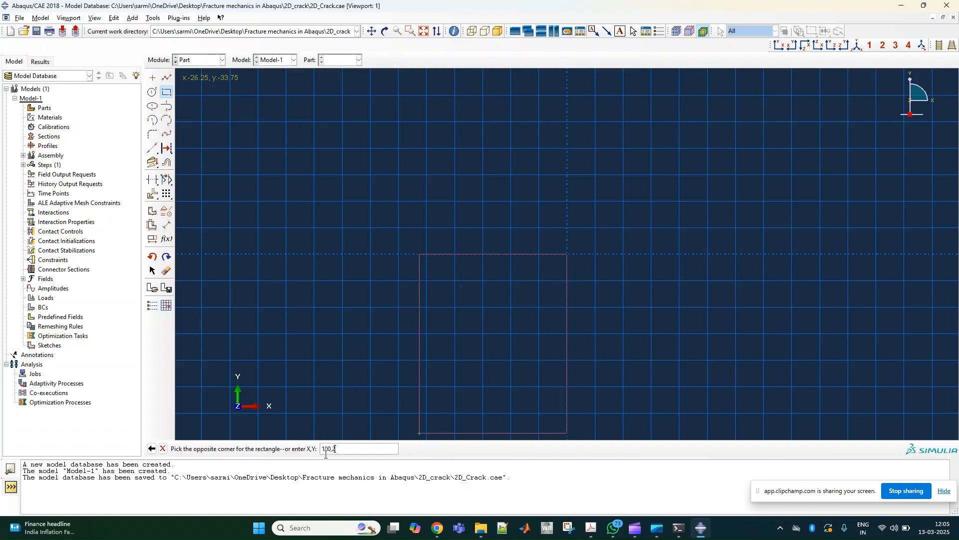
key(Return)
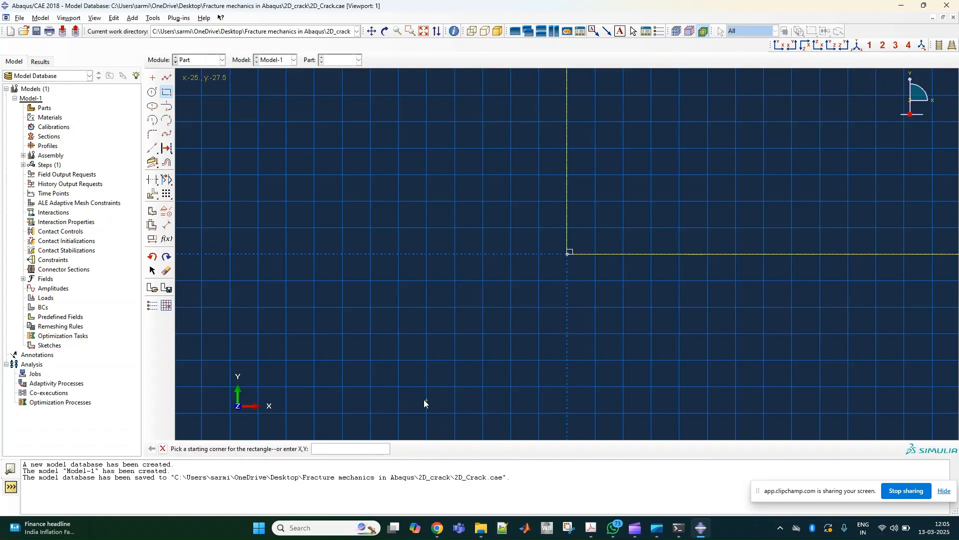
click(162, 448)
click(281, 448)
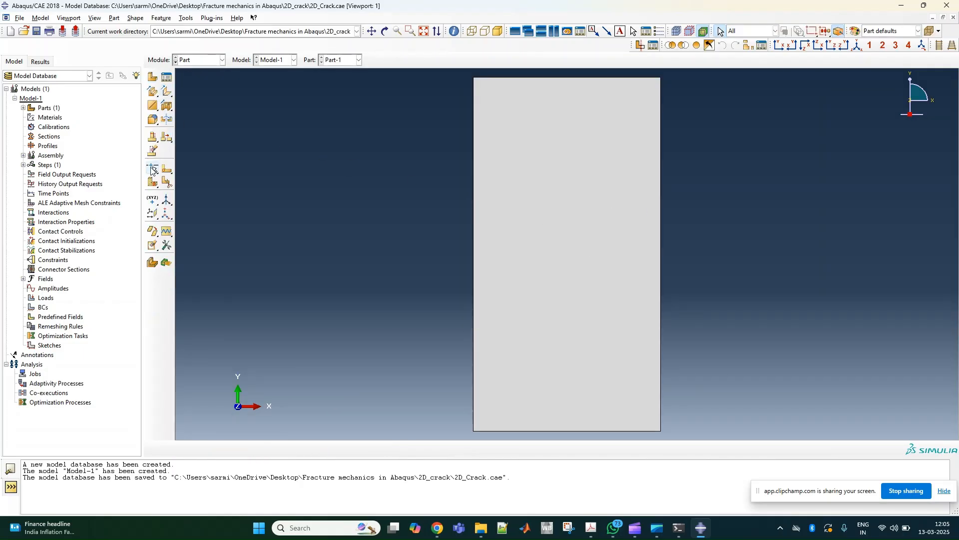
- Start a face partition sketch on the plate and draw a horizontal crack line about 8 long inward from the left edge's midpoint
click(165, 181)
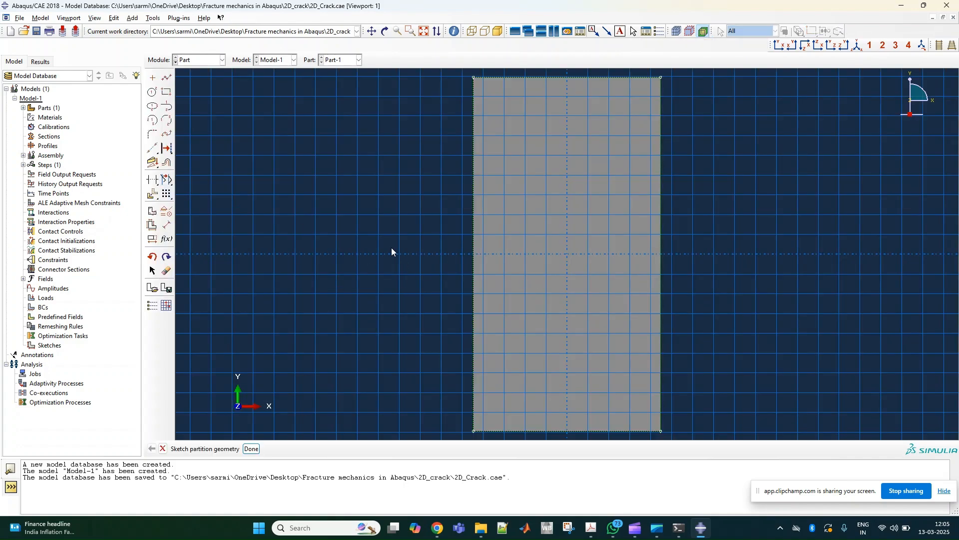
scroll(478, 253, up, 3)
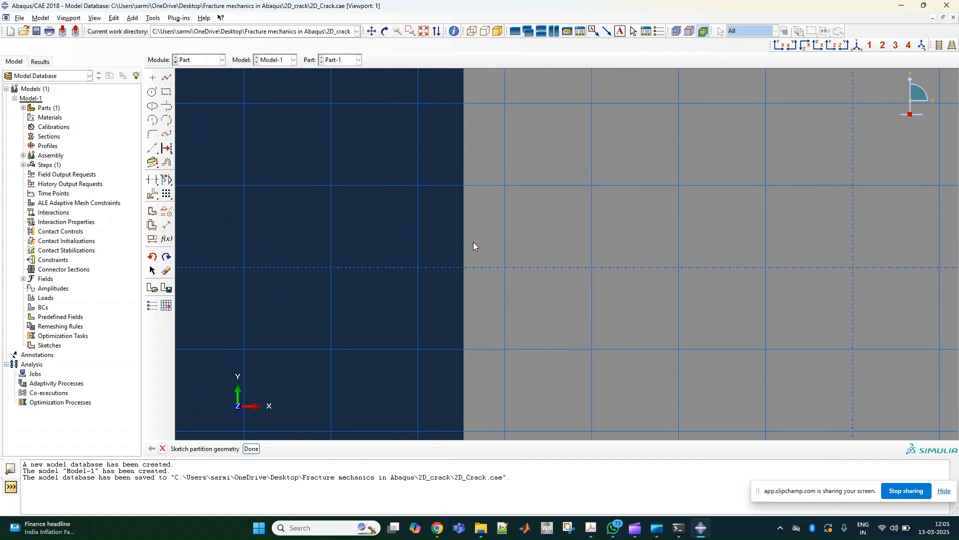
click(166, 79)
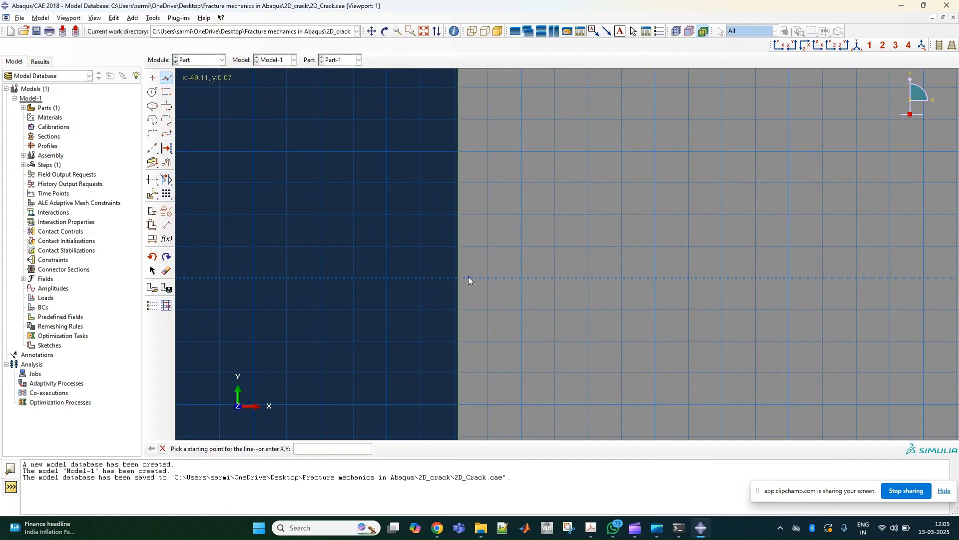
click(458, 277)
click(555, 278)
- Dimension the horizontal crack line between its two endpoints and set its length to 10
click(167, 225)
click(555, 277)
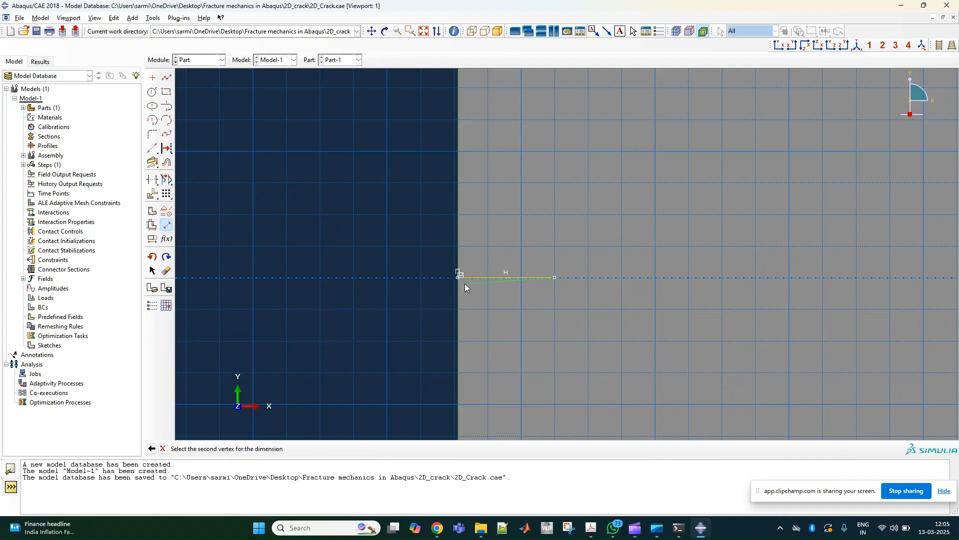
click(458, 277)
click(509, 320)
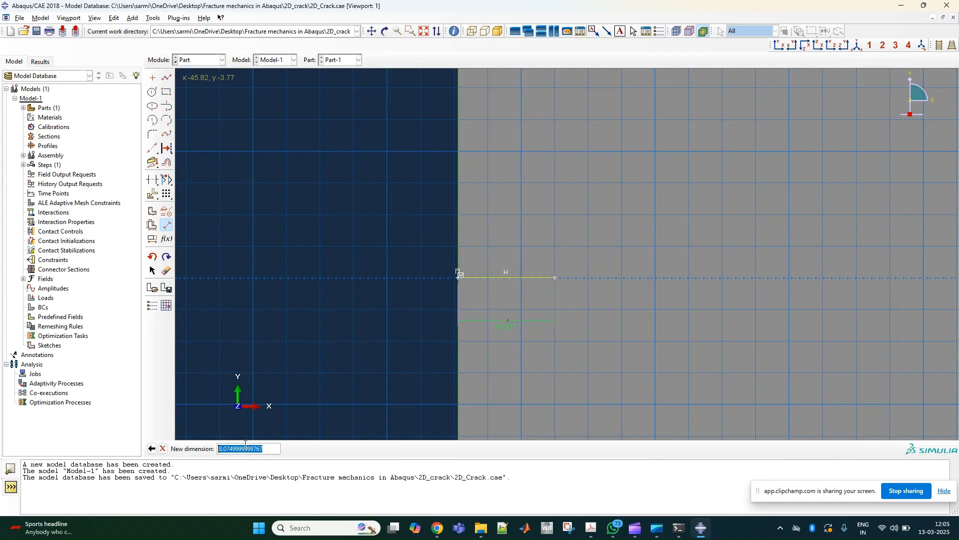
key(Return)
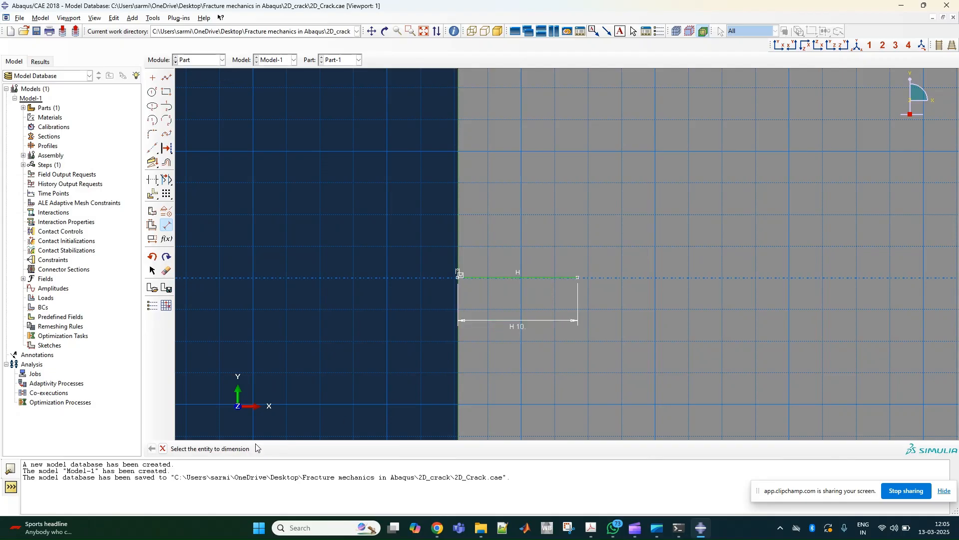
- Sketch two concentric circles centred on the crack tip, the outer one with a radius of about 4.5
scroll(661, 346, down, 1)
scroll(373, 363, down, 1)
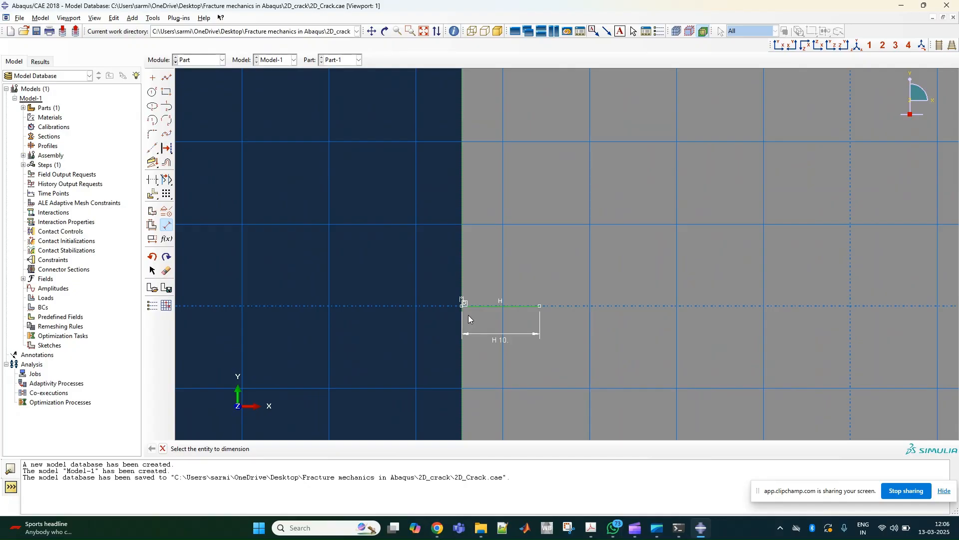
scroll(392, 359, down, 1)
scroll(484, 323, up, 3)
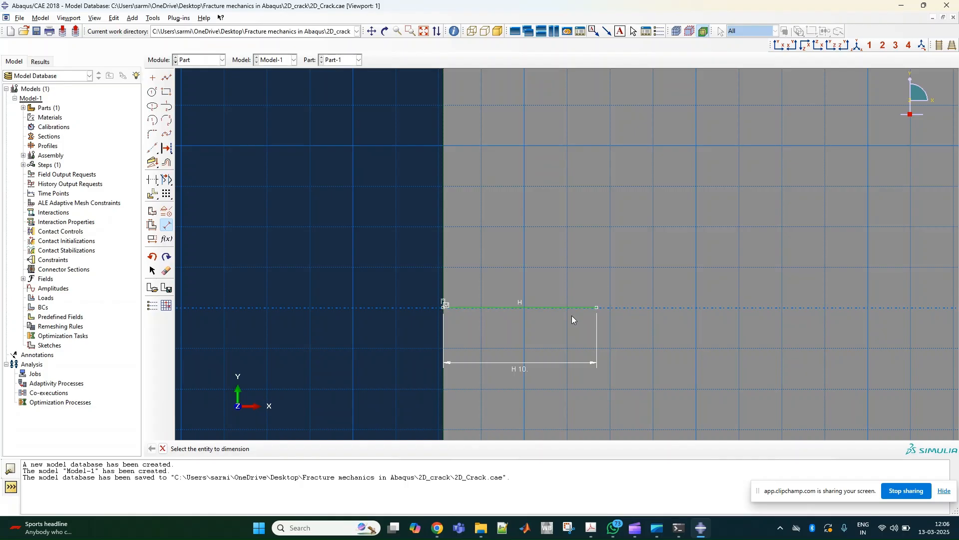
click(152, 92)
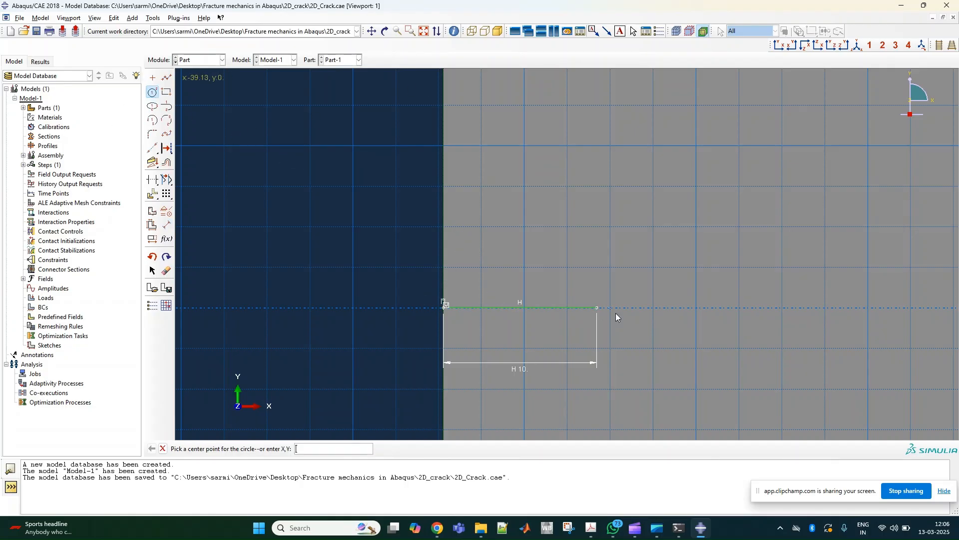
click(596, 307)
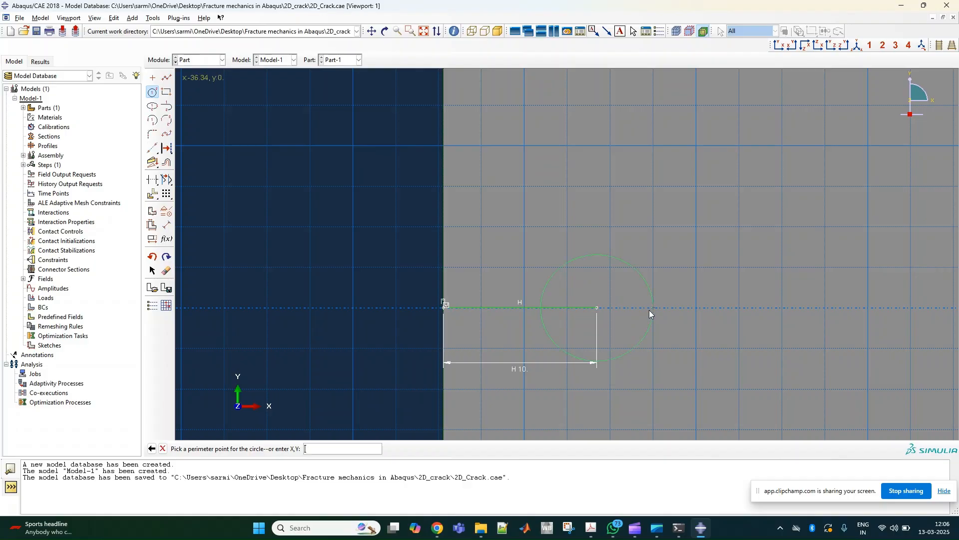
click(634, 307)
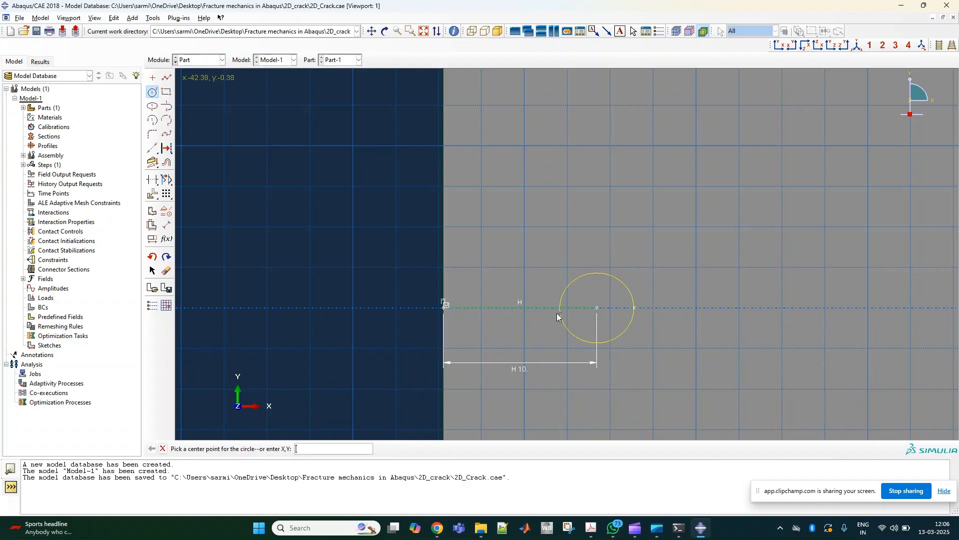
click(596, 308)
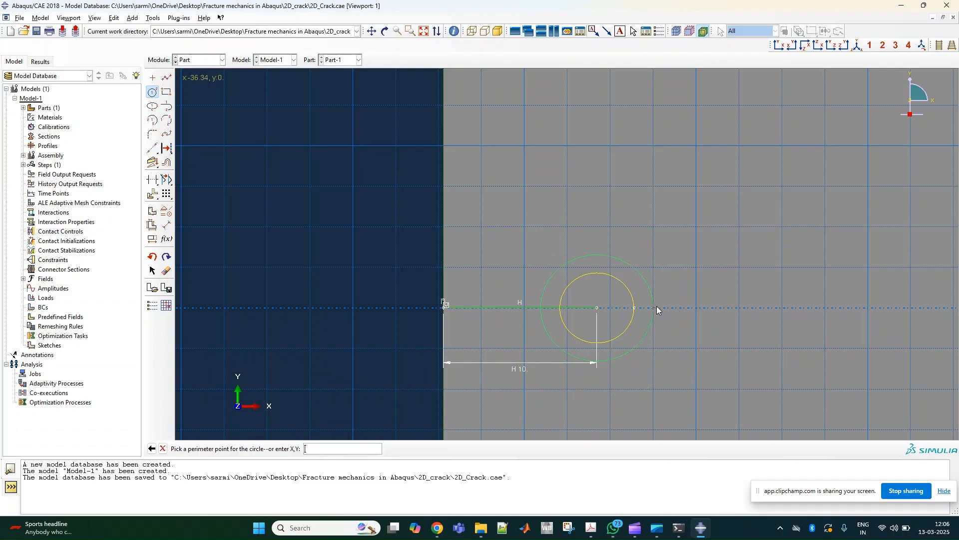
click(667, 308)
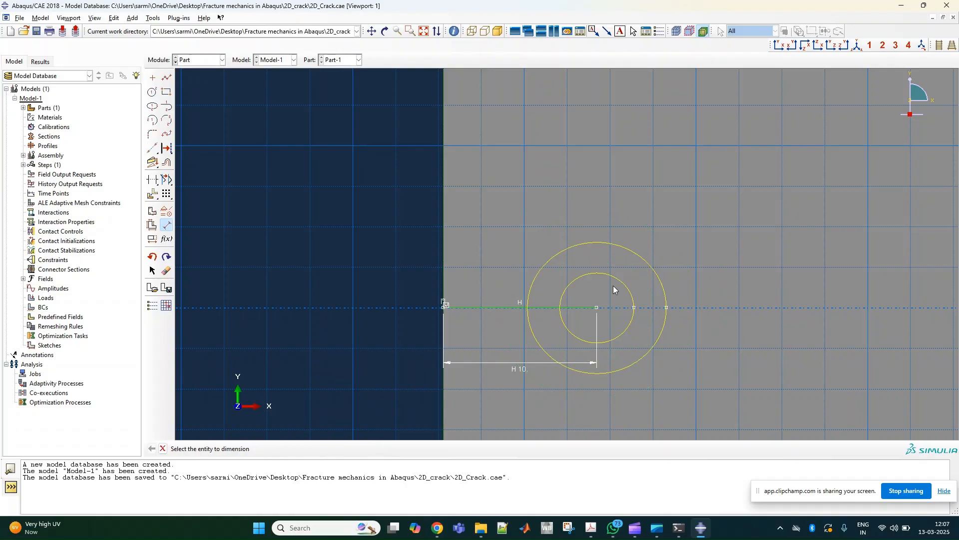
- Set the inner circle's radius to 2 and the outer circle's radius to 4, and finish the partition sketch
click(619, 278)
click(703, 229)
text(2)
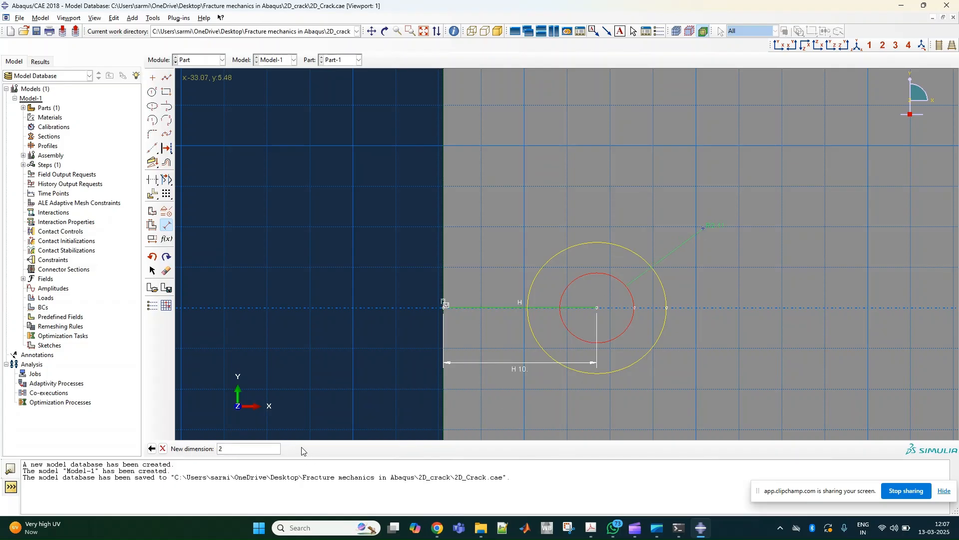
middle_click(473, 321)
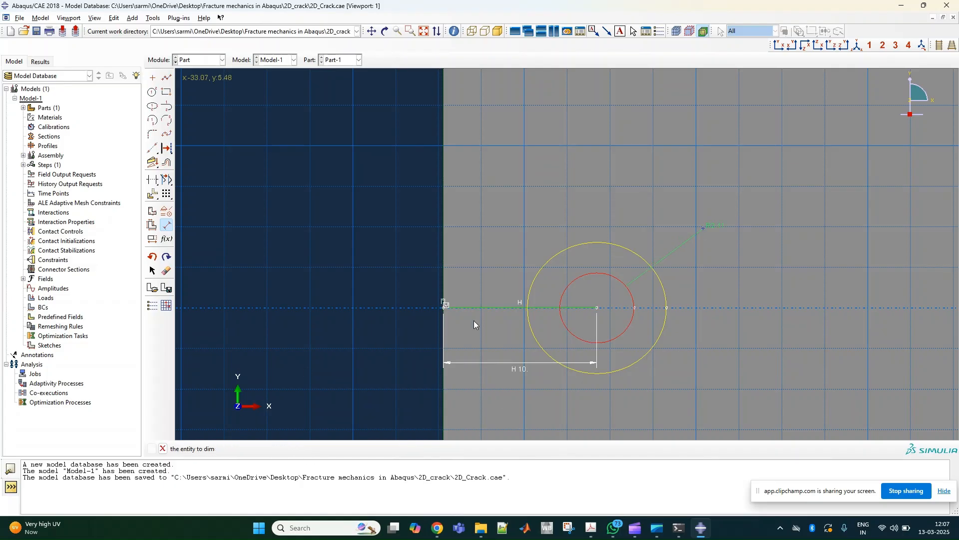
click(647, 262)
click(667, 237)
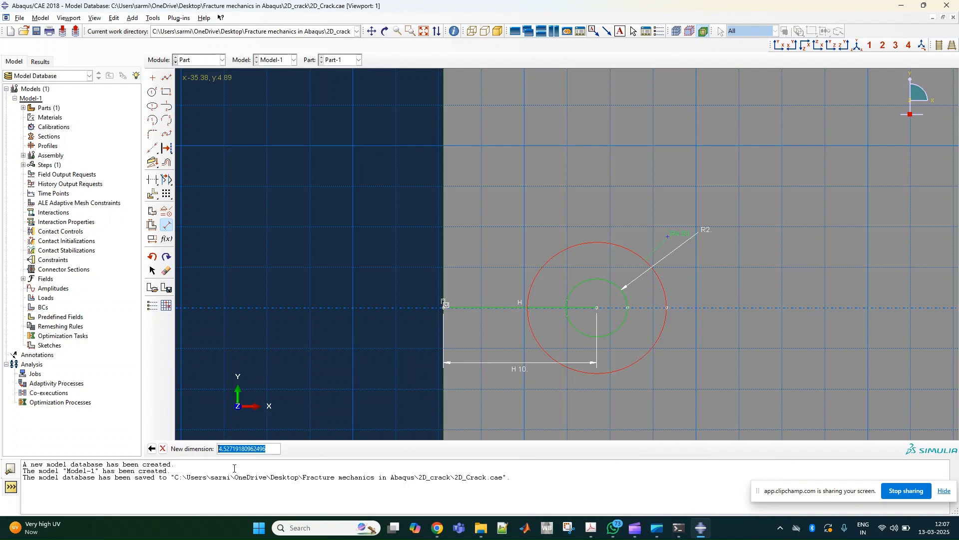
text(4)
key(Return)
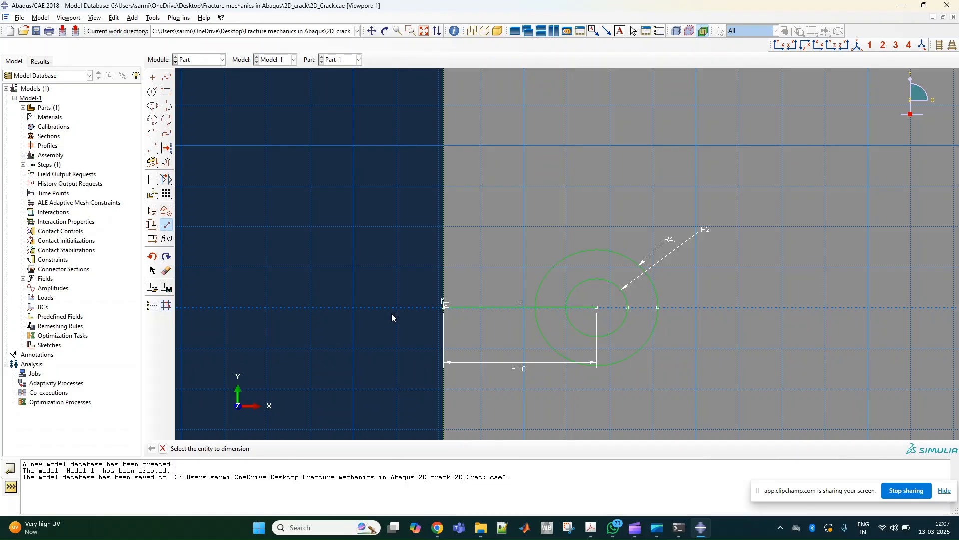
click(162, 449)
click(251, 449)
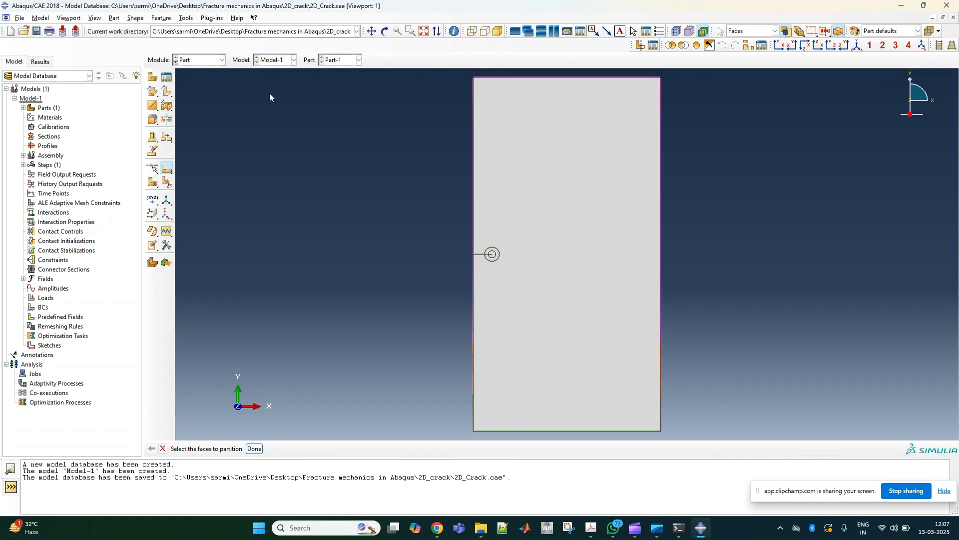
- Switch to the Property module and start a new material named Steel
click(200, 60)
click(202, 81)
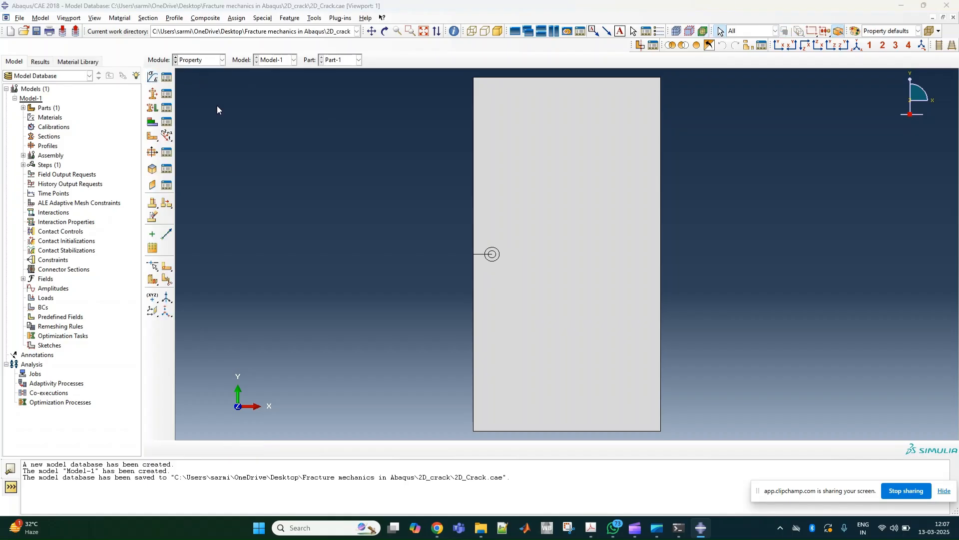
drag(309, 539, 213, 164)
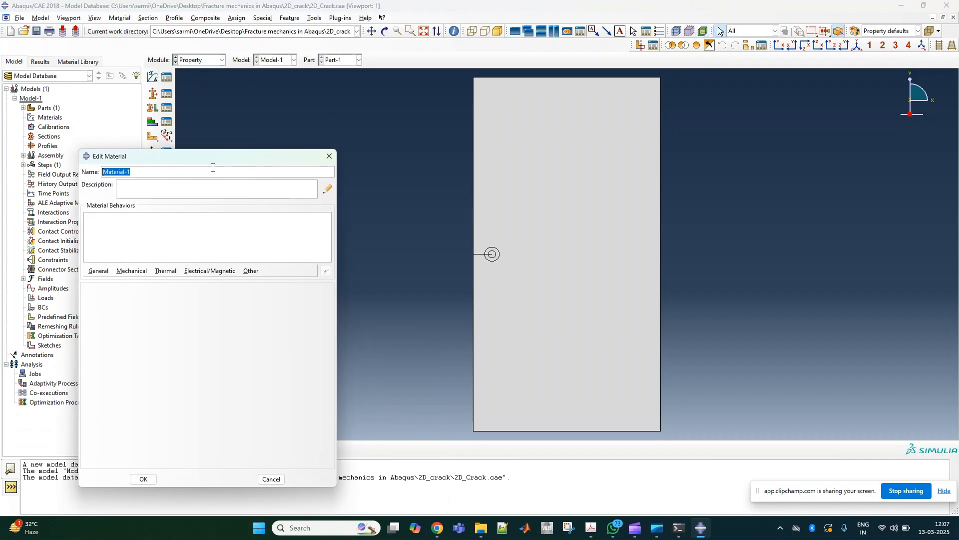
text(Sh)
click(109, 173)
key(BackSpace)
- Give the Steel material isotropic elasticity with Young's modulus 200000 and Poisson's ratio 0.3, and save it
click(132, 271)
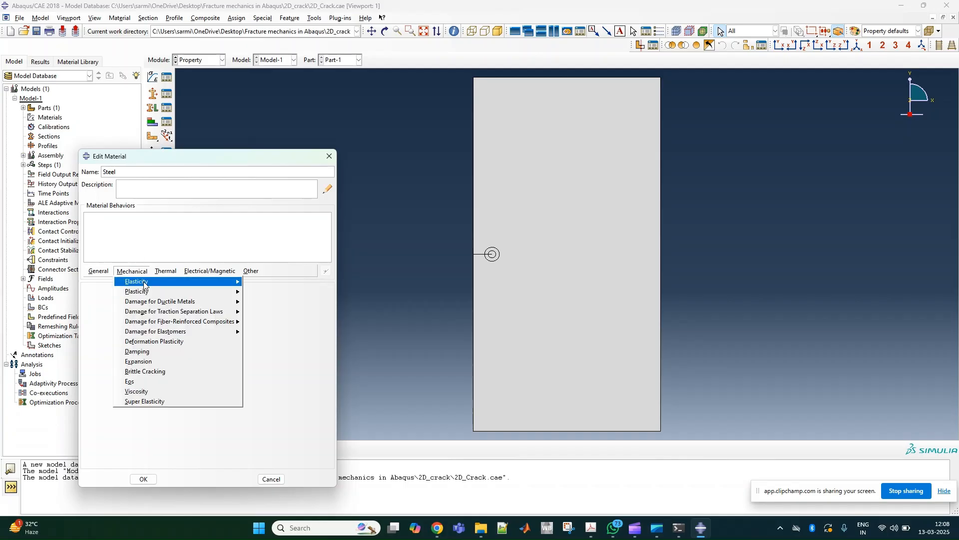
click(258, 281)
click(119, 407)
text(200)
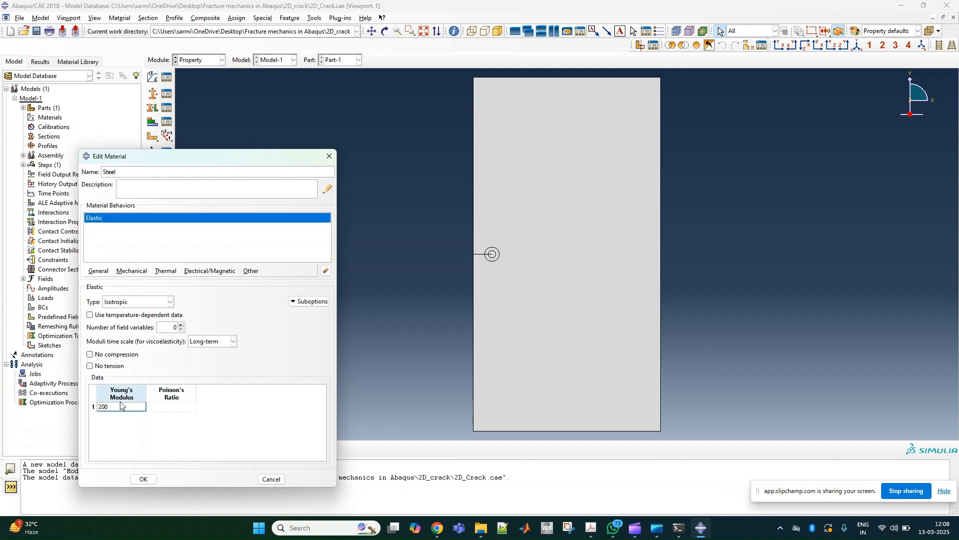
text(000)
click(181, 408)
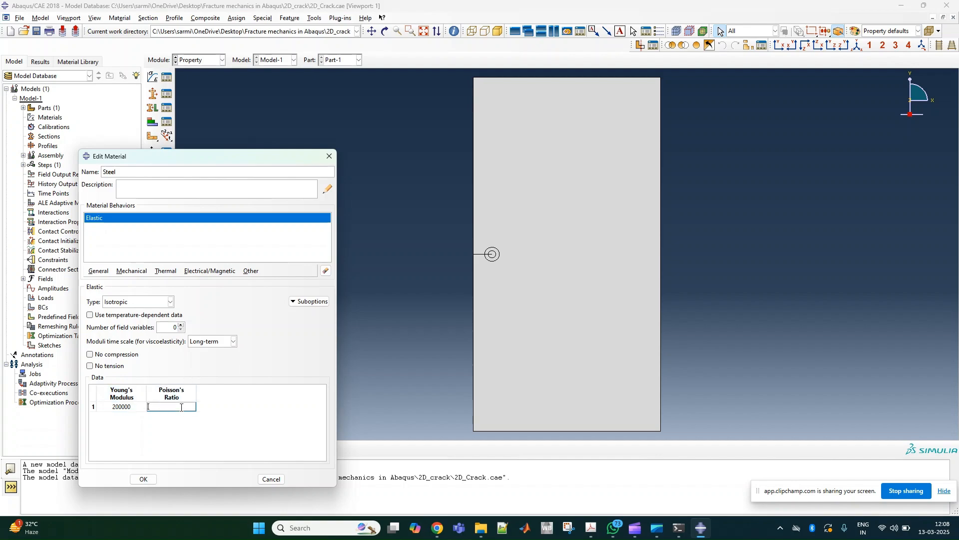
click(138, 479)
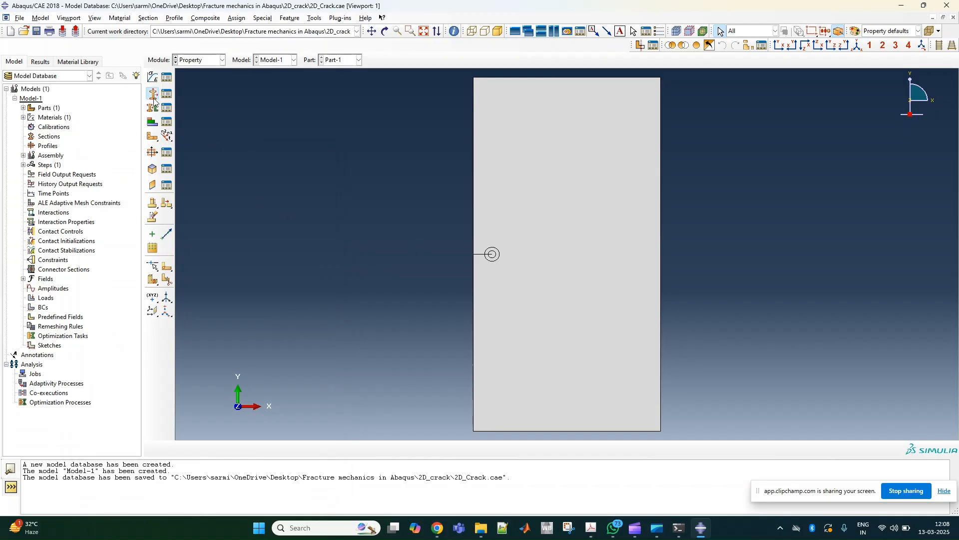
- Create a solid, homogeneous section that uses the Steel material
drag(350, 538, 295, 220)
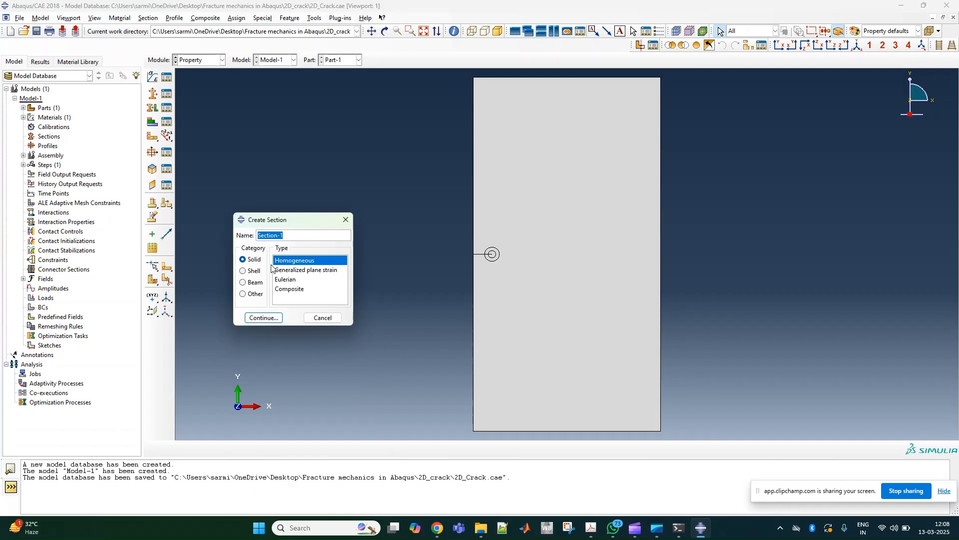
click(265, 314)
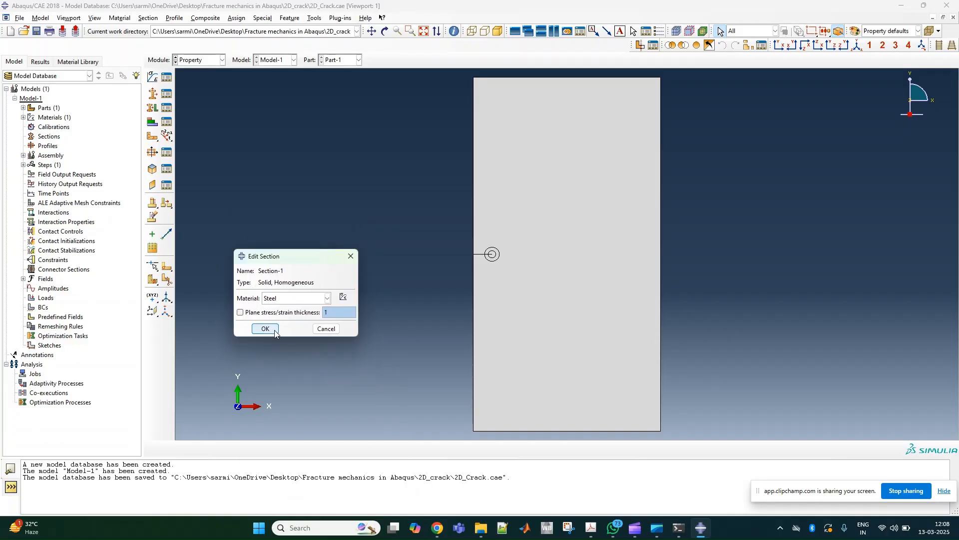
click(269, 327)
- Assign the Steel section to the whole plate, including both circular regions around the crack tip
click(152, 107)
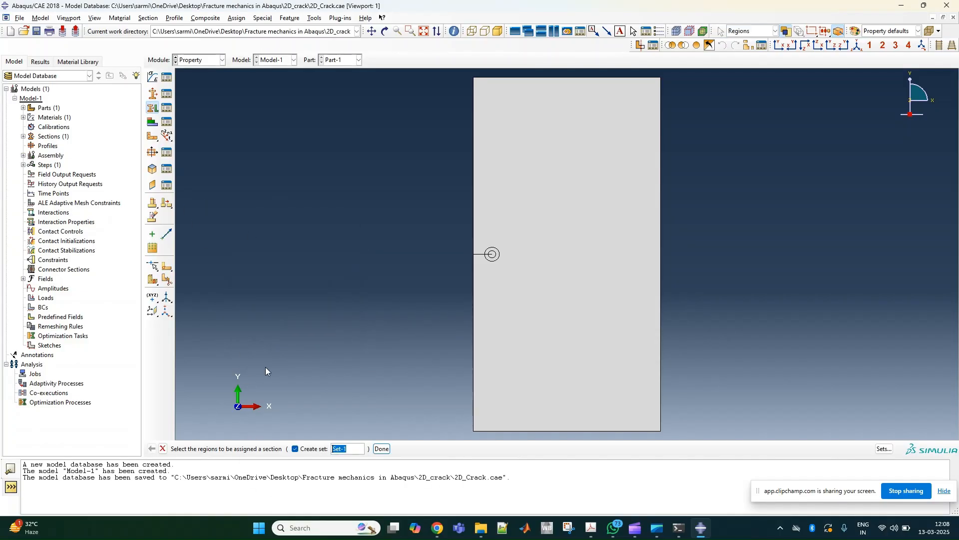
click(528, 356)
scroll(505, 248, up, 5)
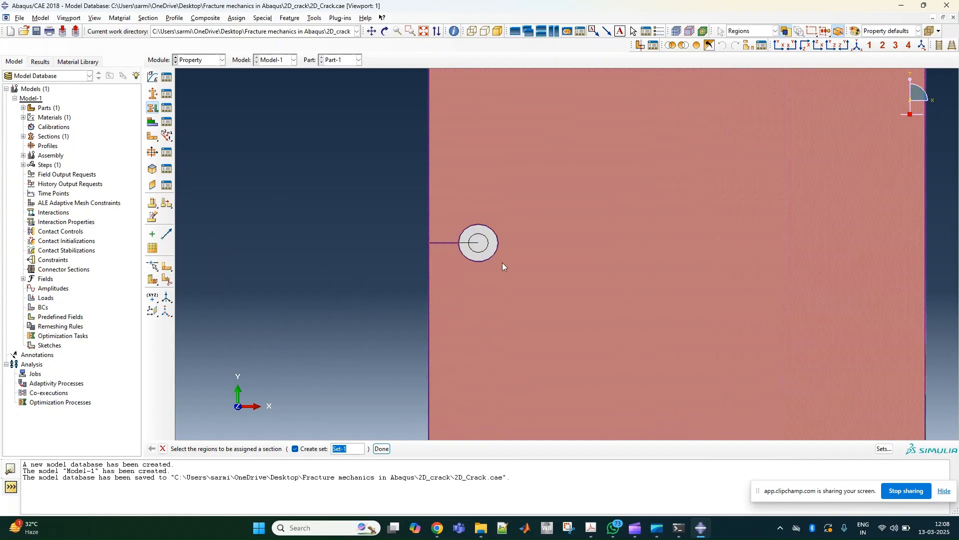
shift+click(460, 208)
shift+click(466, 188)
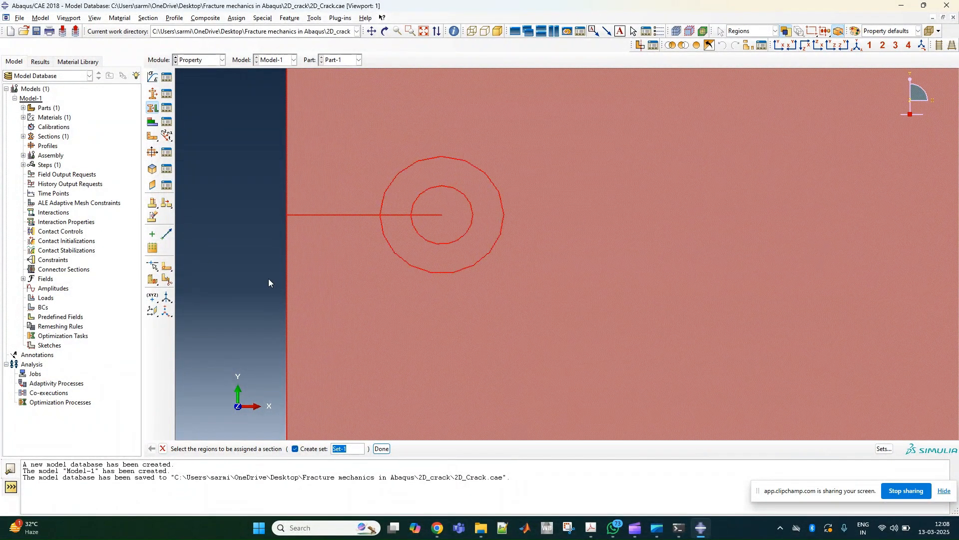
click(382, 449)
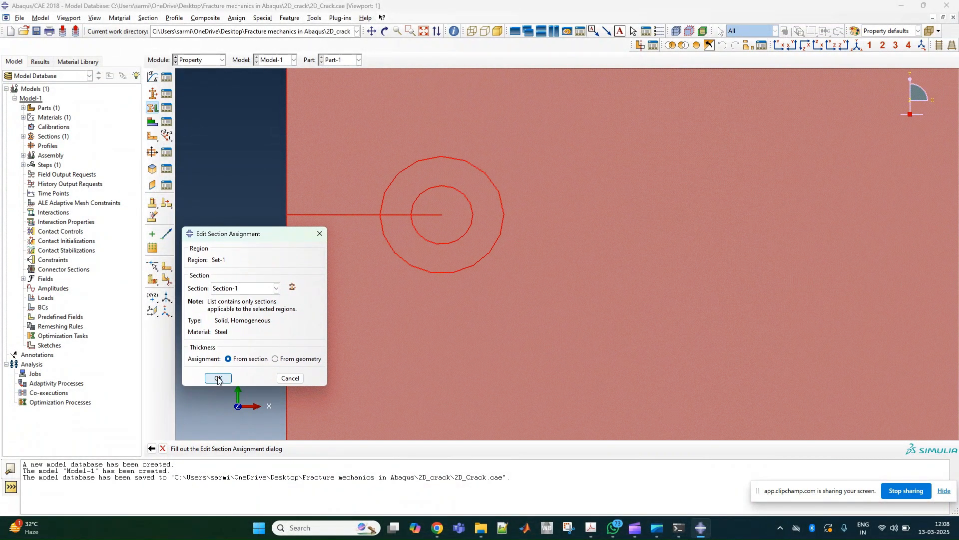
click(219, 378)
scroll(493, 268, down, 5)
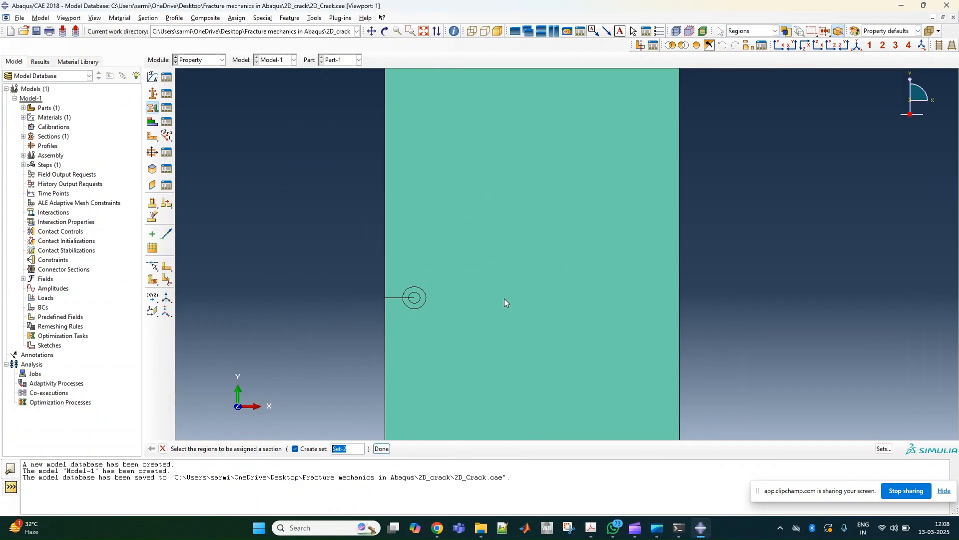
scroll(505, 299, down, 5)
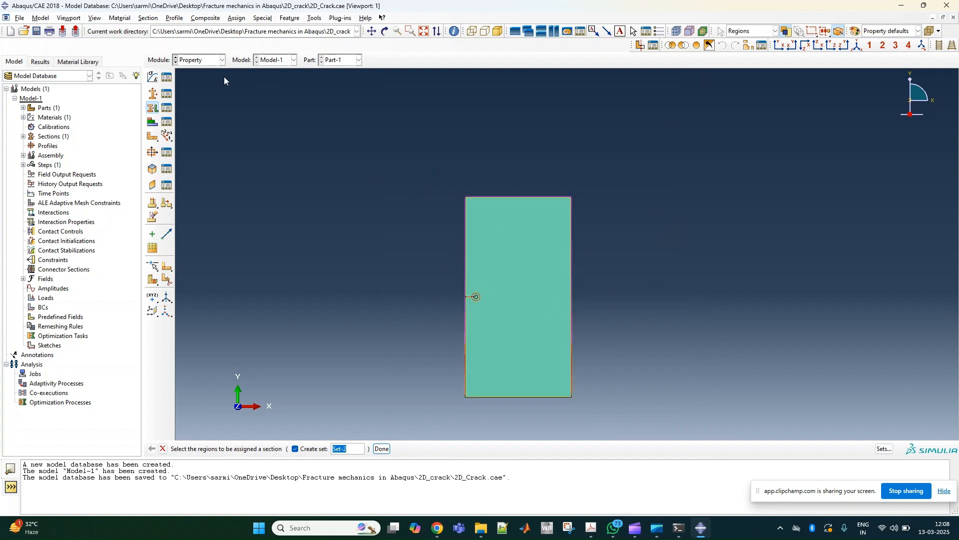
- Switch to the Assembly module and create an independent instance of Part-1
click(200, 60)
click(198, 91)
click(153, 76)
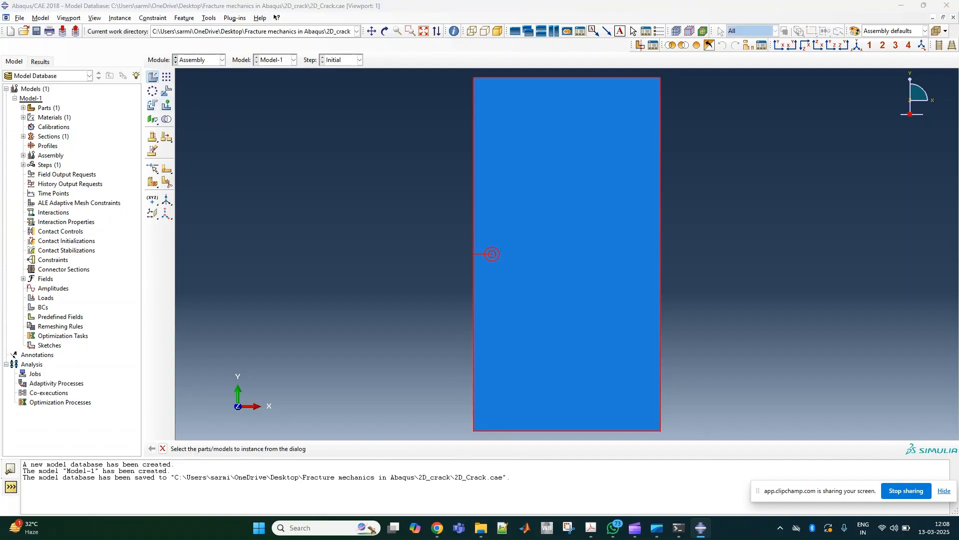
click(111, 288)
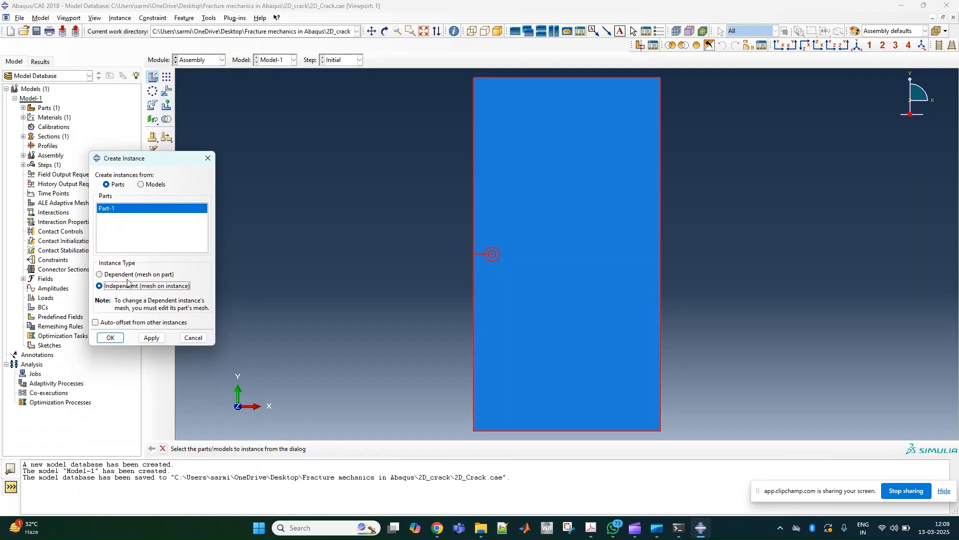
click(110, 338)
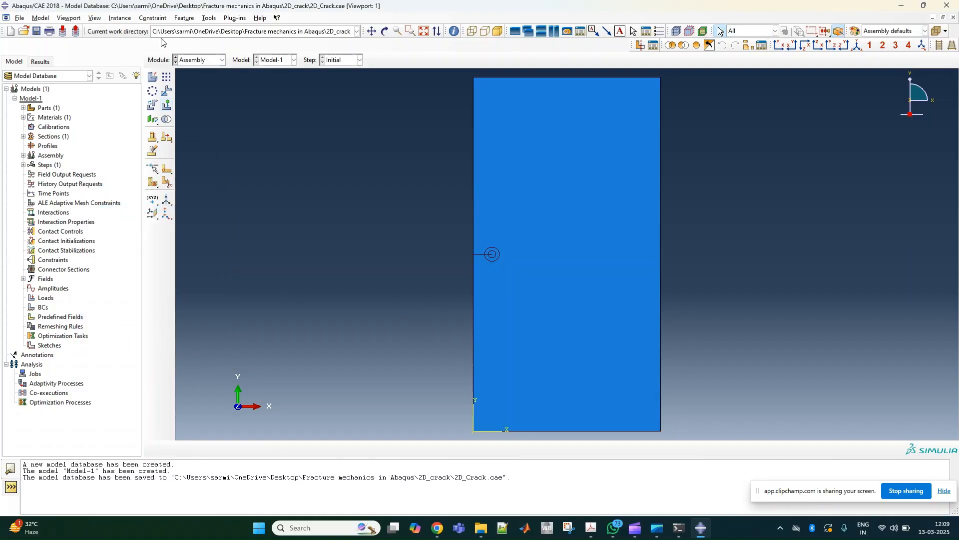
- Switch to the Step module and create a Static, General step after the Initial step with the default settings
click(194, 61)
click(196, 103)
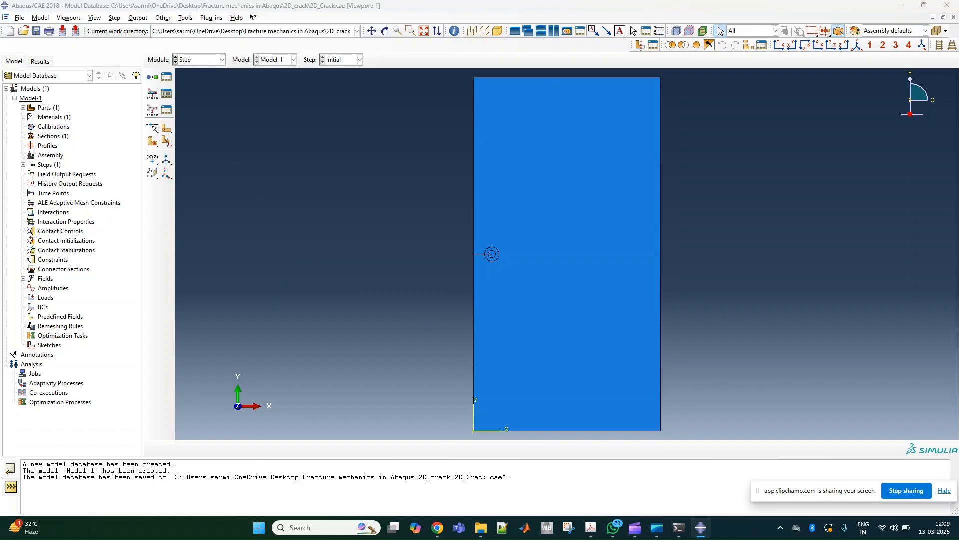
click(152, 77)
drag(368, 293, 318, 159)
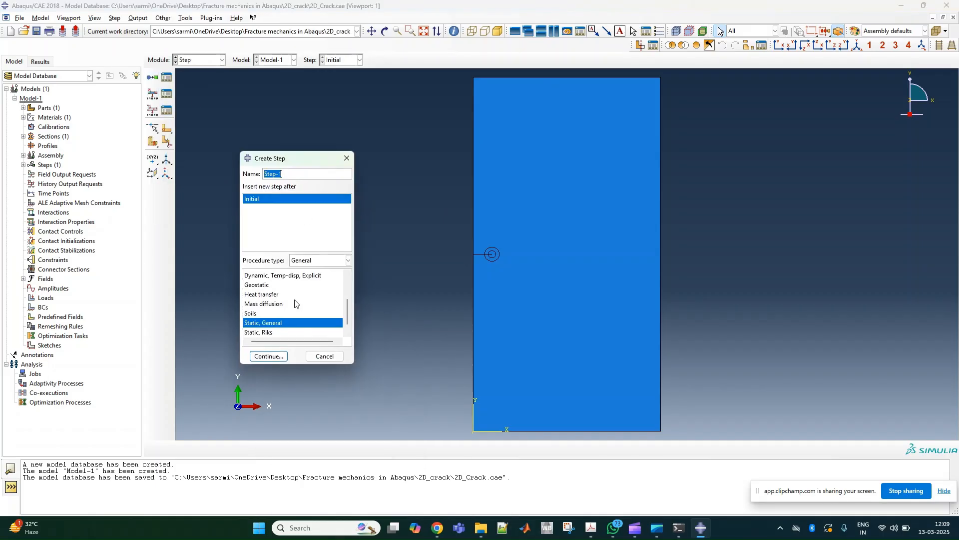
click(270, 356)
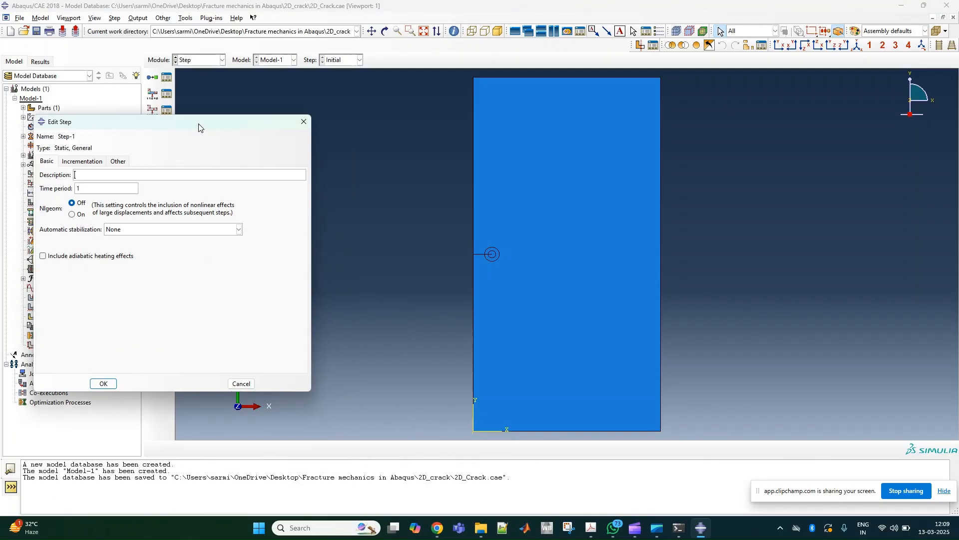
click(105, 377)
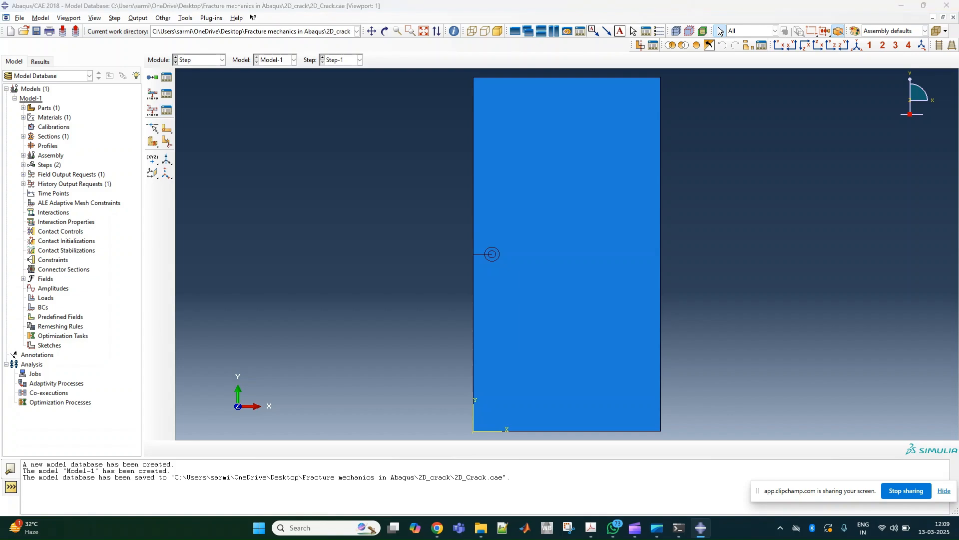
click(167, 110)
drag(251, 198, 232, 201)
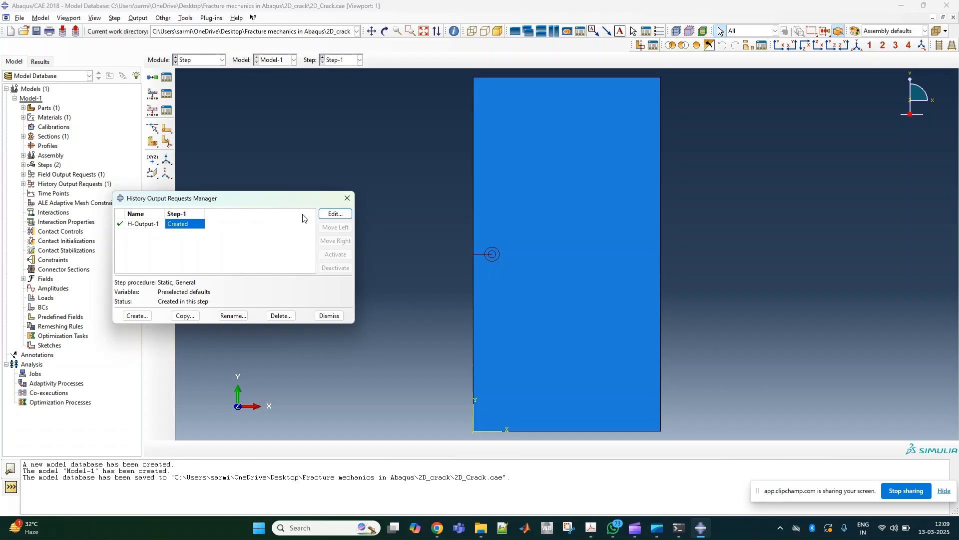
click(332, 215)
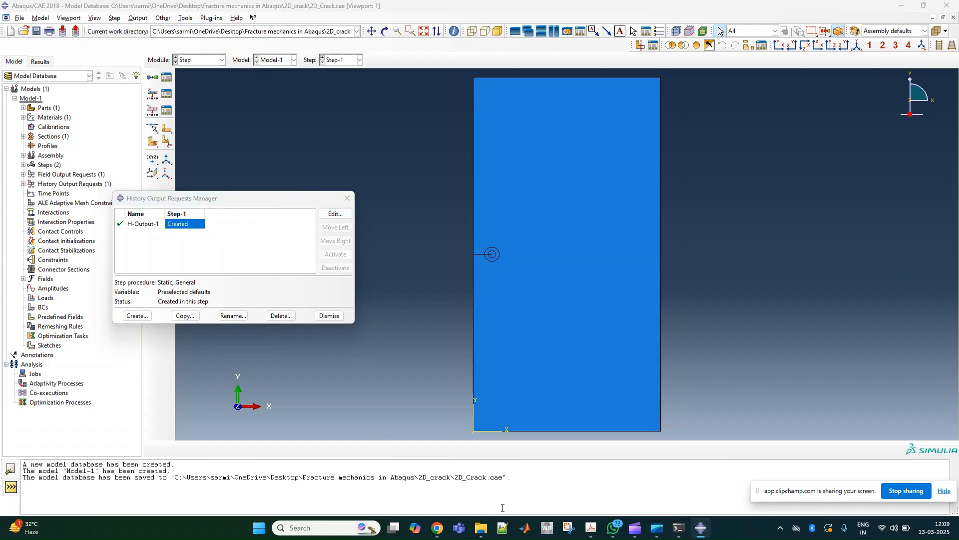
drag(366, 150, 352, 90)
click(385, 144)
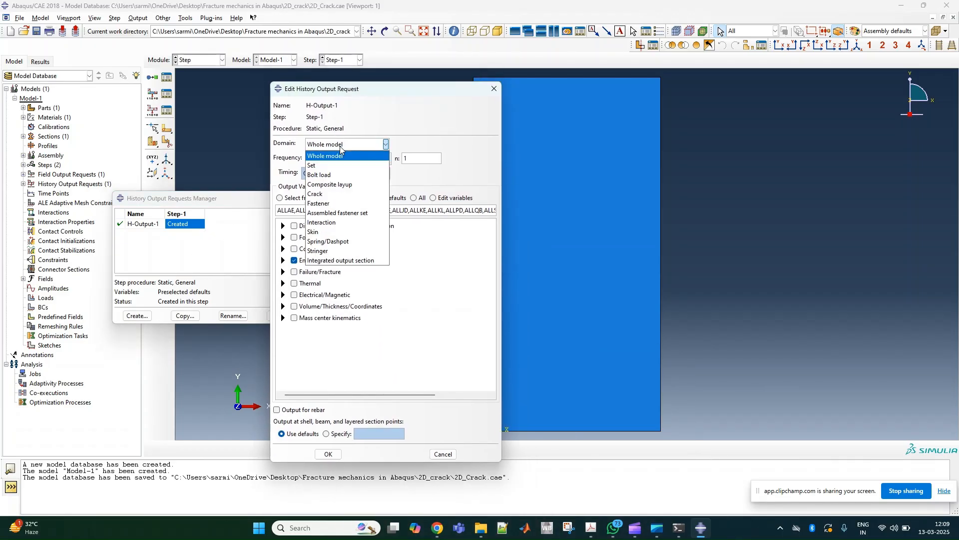
click(315, 194)
click(443, 144)
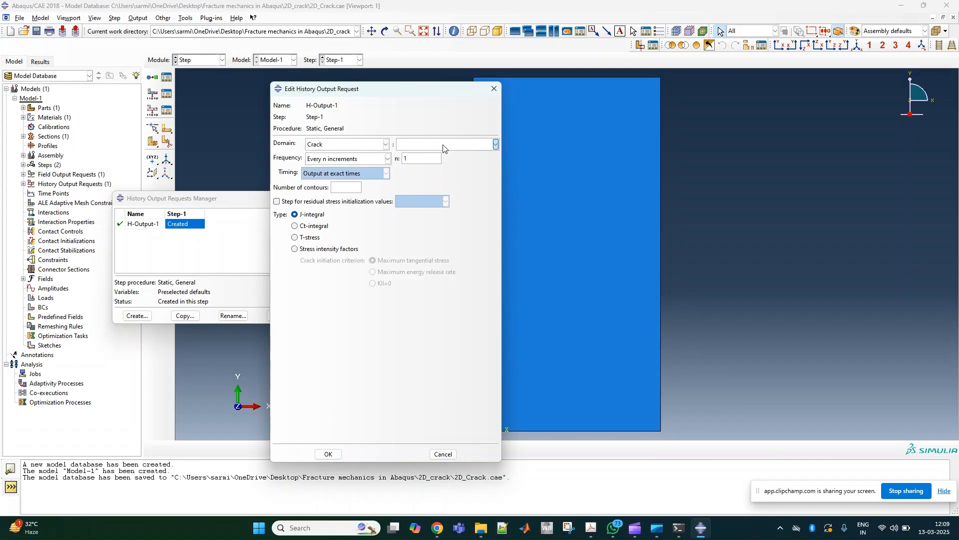
click(491, 87)
click(497, 88)
click(386, 293)
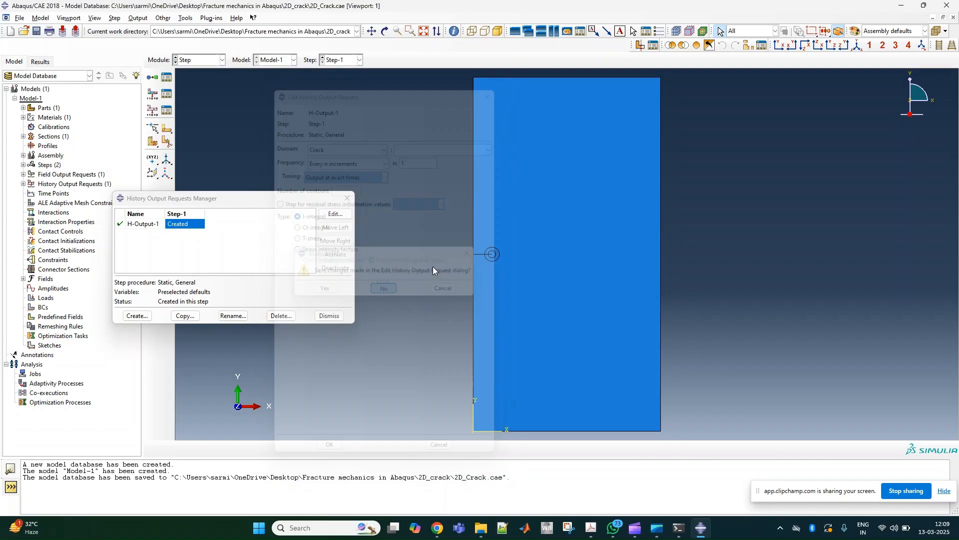
click(347, 198)
- Switch to the Interaction module and assign a seam along the crack line from the plate edge to the crack tip
click(199, 59)
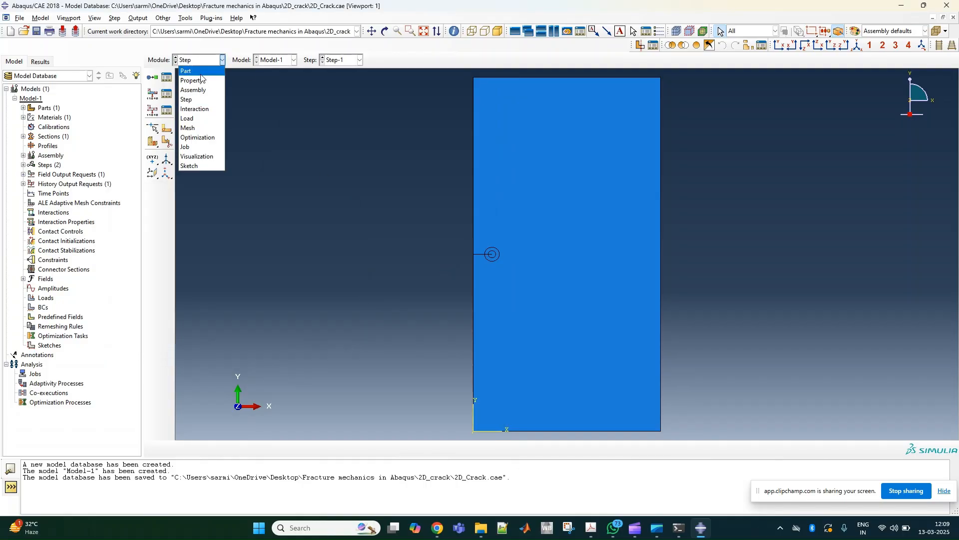
click(195, 112)
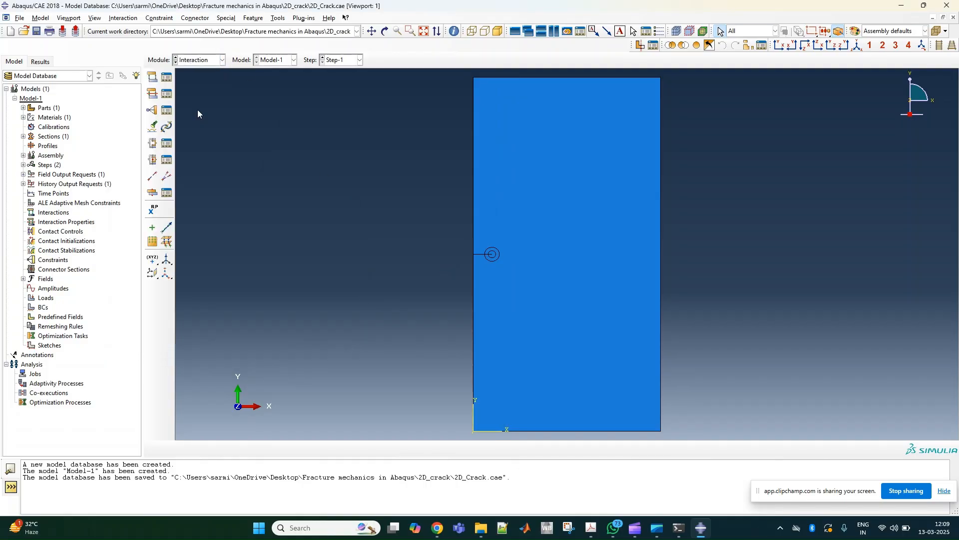
click(226, 18)
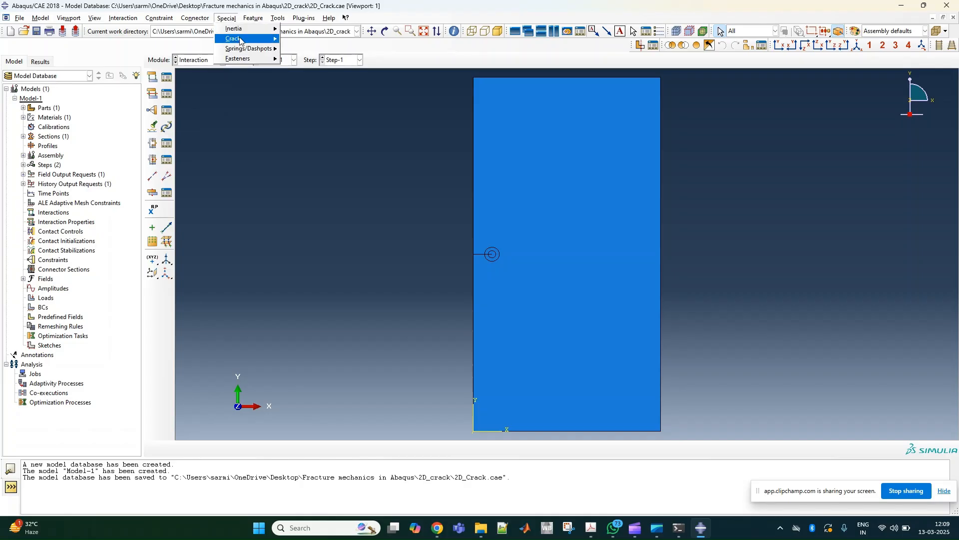
mouse_move(241, 40)
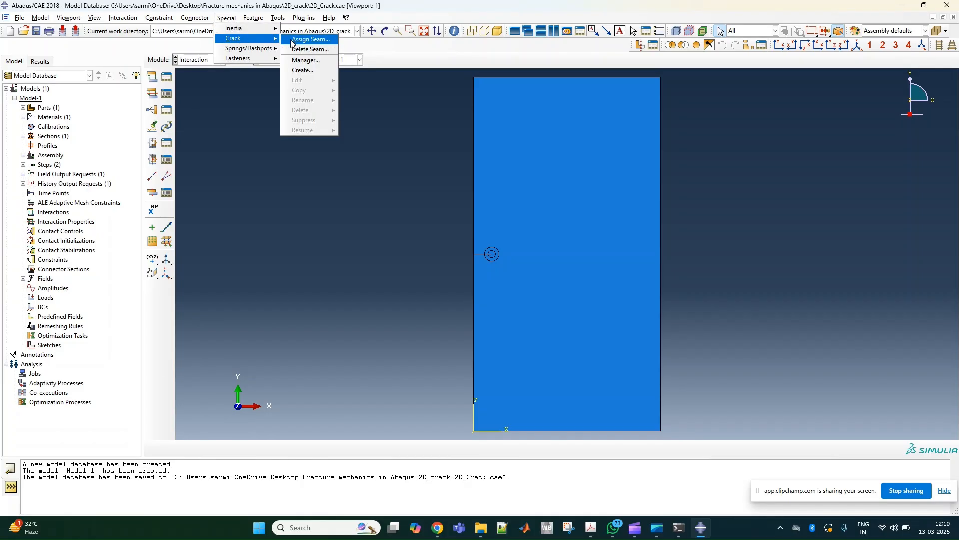
click(291, 40)
scroll(498, 252, up, 5)
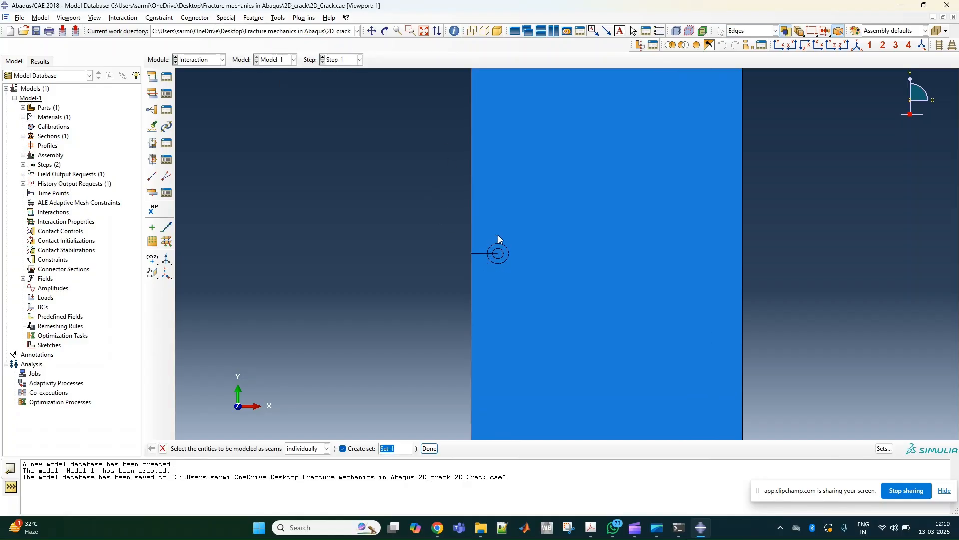
scroll(480, 277, up, 2)
scroll(417, 231, up, 2)
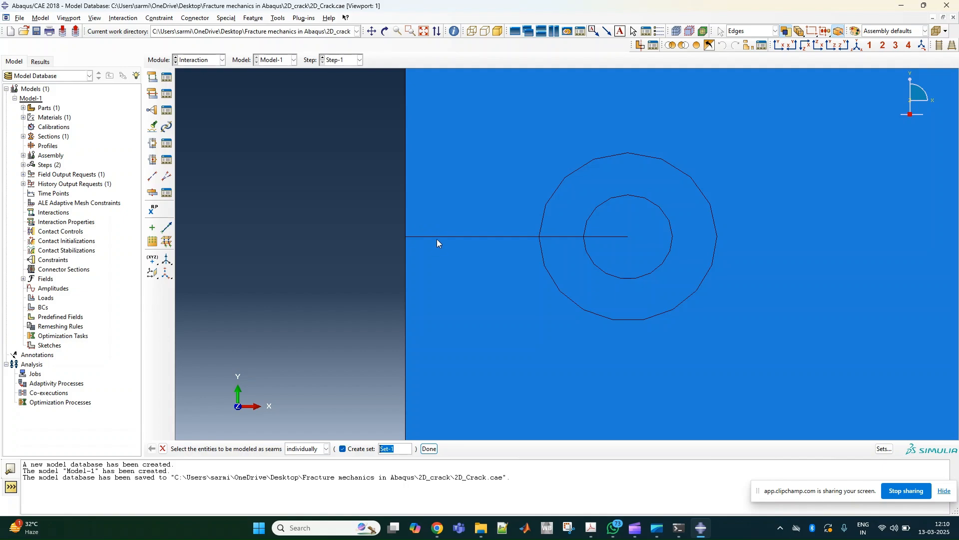
click(438, 236)
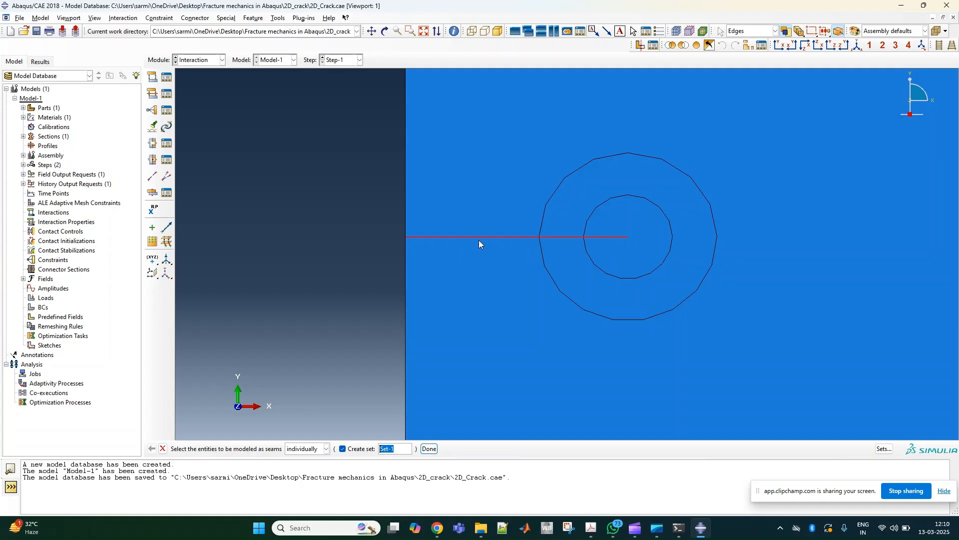
click(430, 448)
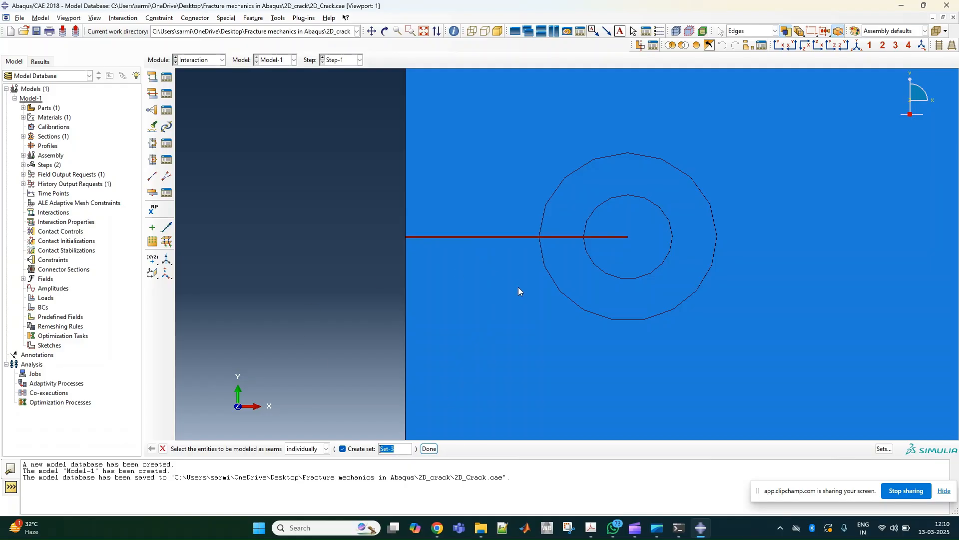
click(163, 448)
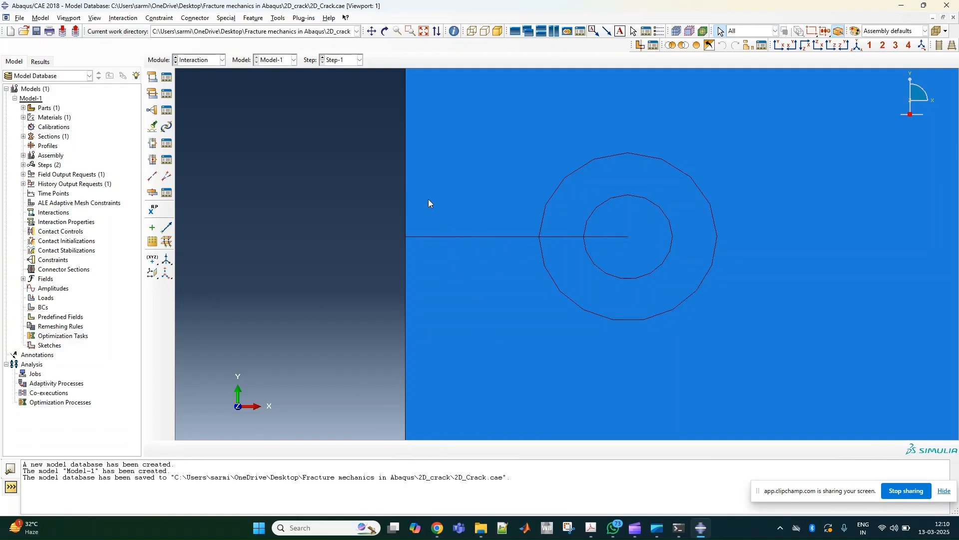
click(226, 18)
mouse_move(254, 40)
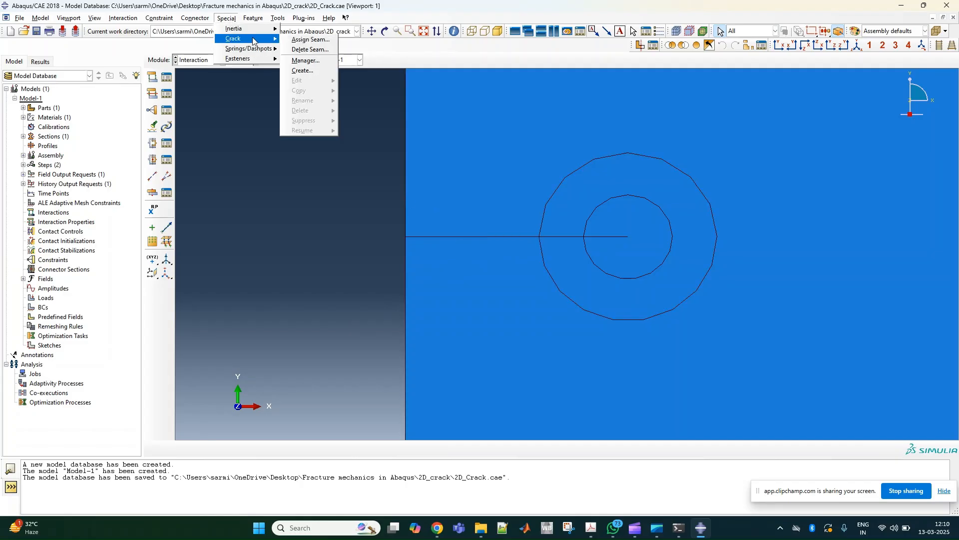
click(308, 71)
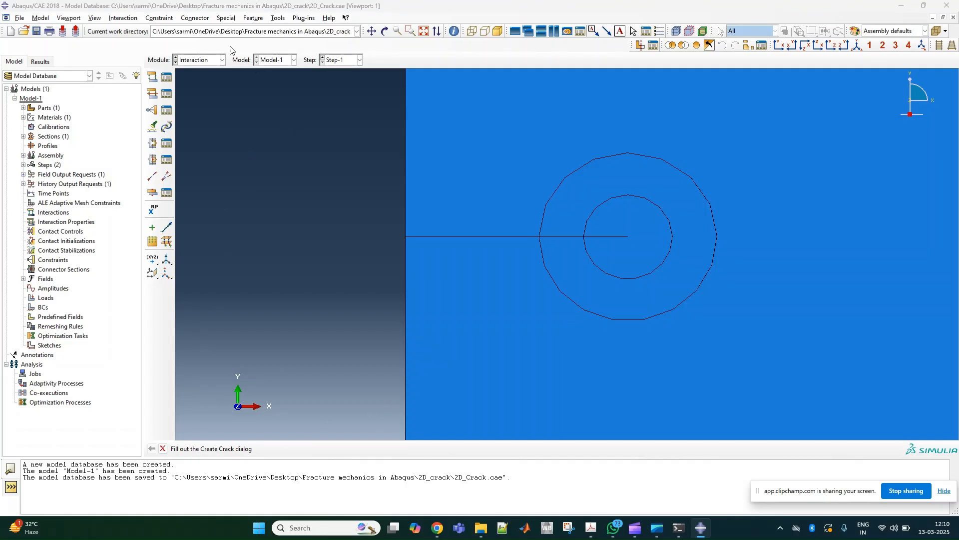
click(162, 449)
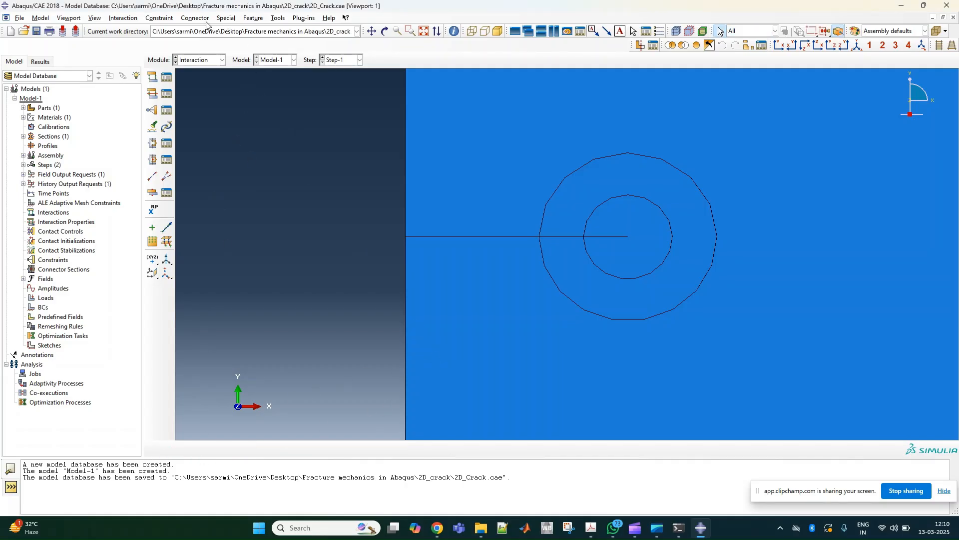
- Create a contour integral crack named Crack-1 and pick the inner circular region as its crack front
click(227, 19)
mouse_move(247, 38)
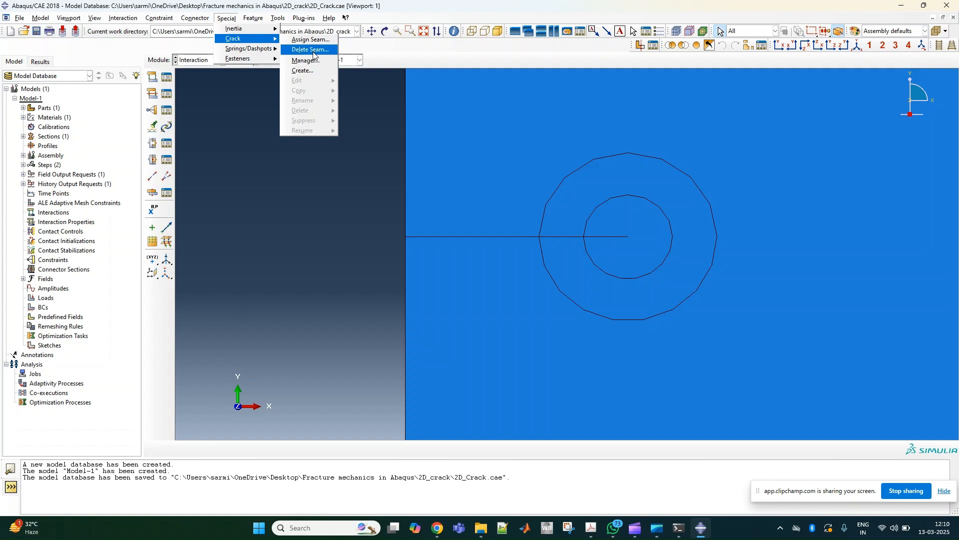
click(303, 70)
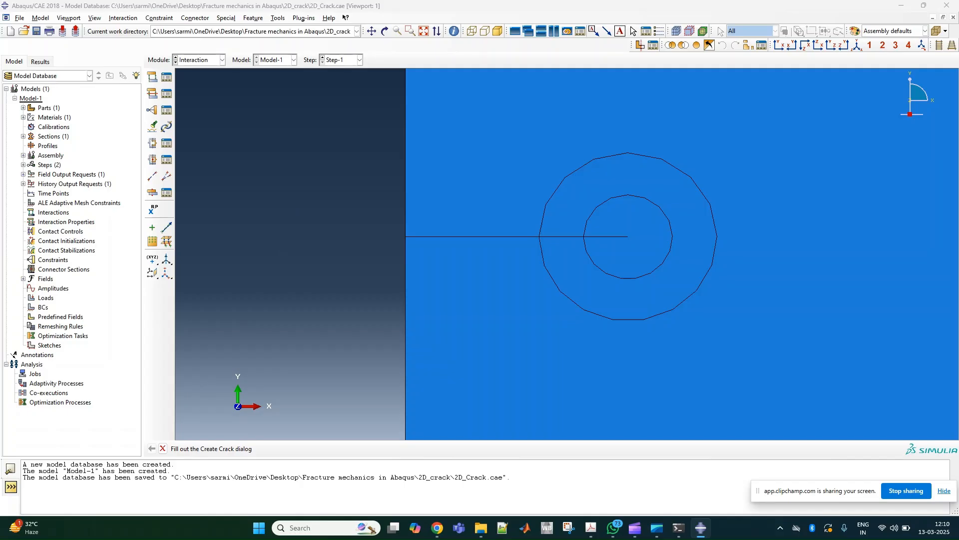
drag(225, 287, 265, 219)
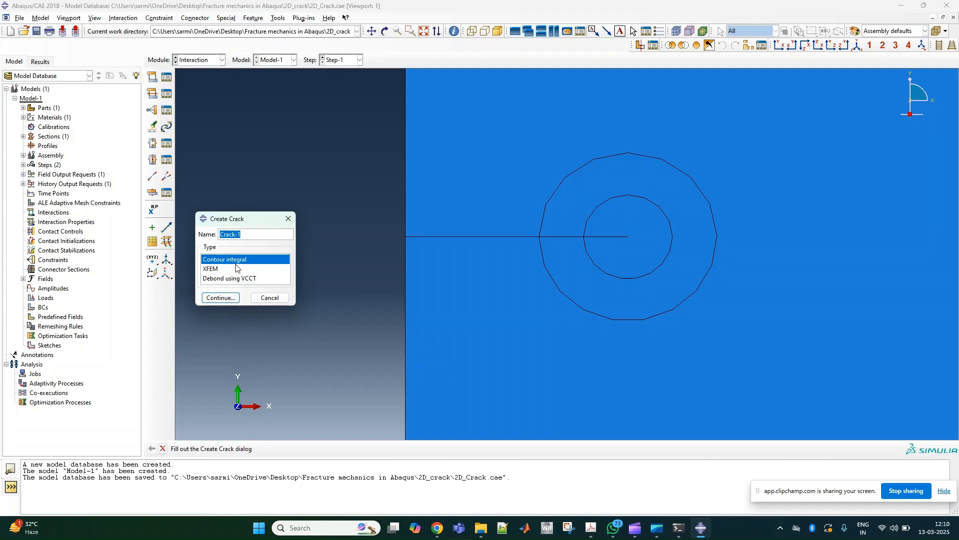
click(220, 297)
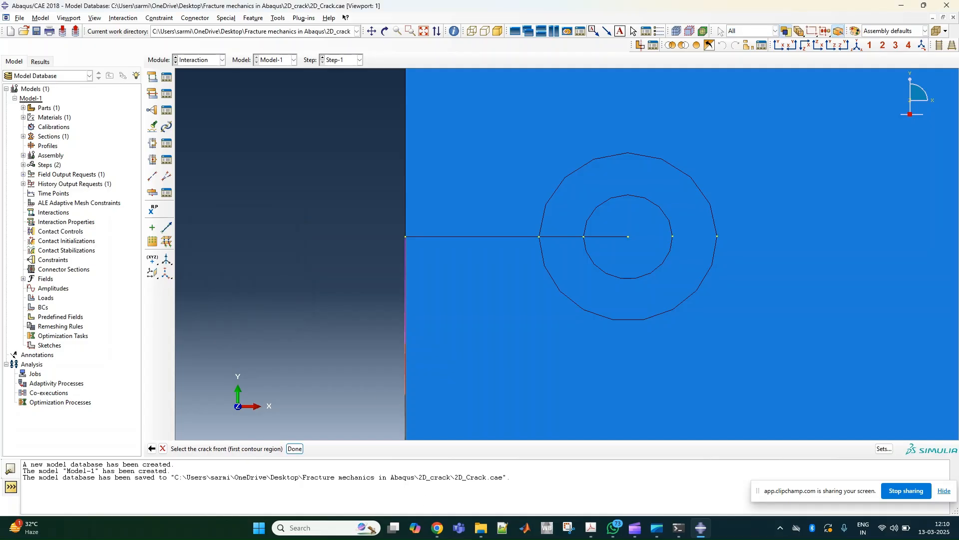
click(650, 370)
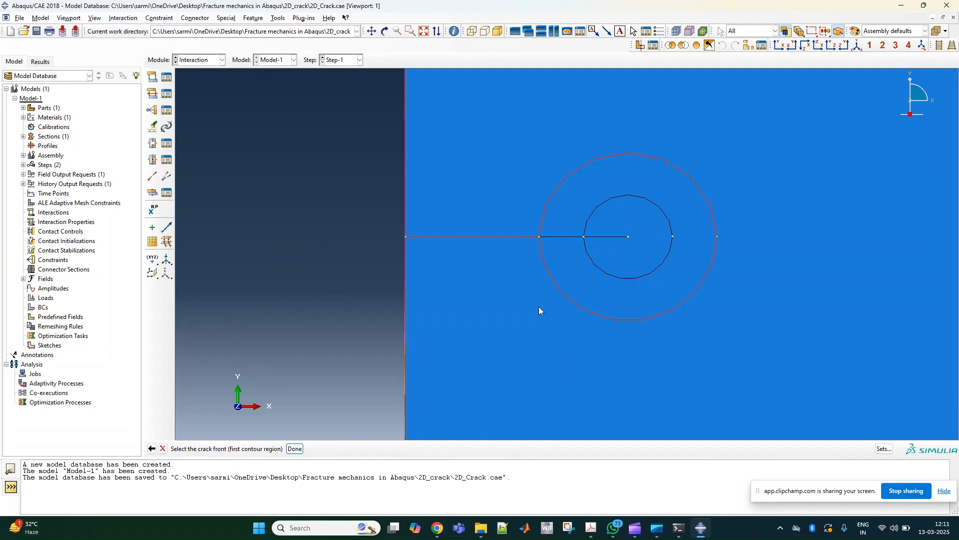
click(600, 259)
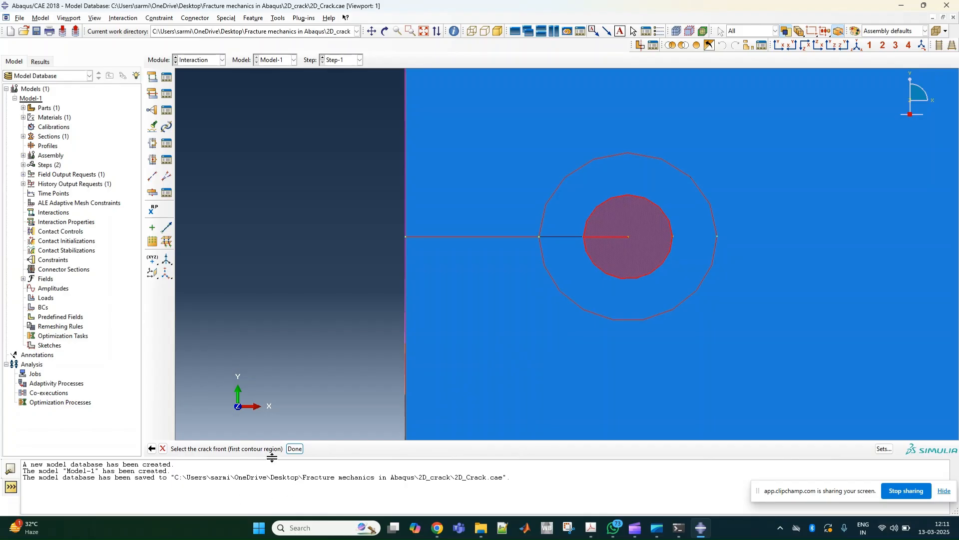
click(295, 448)
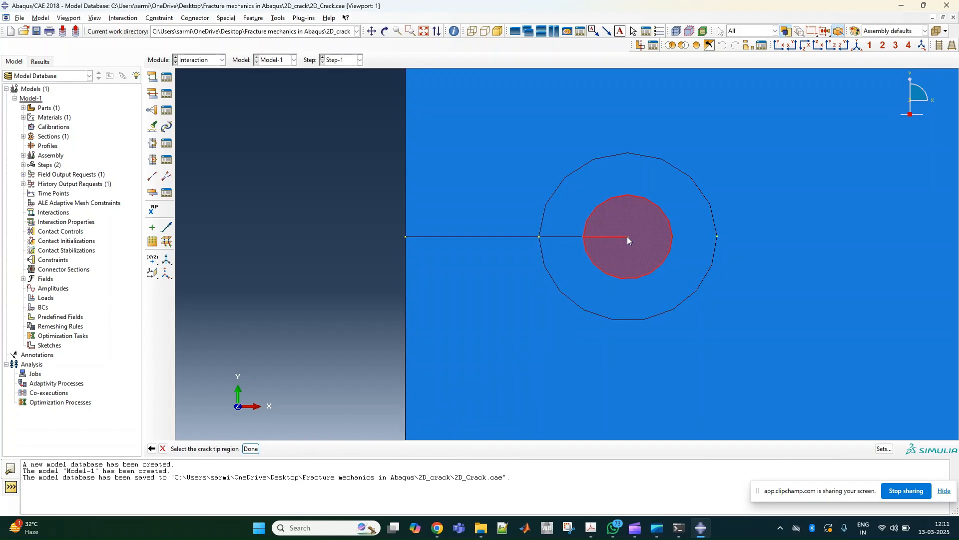
- Set the circle centre as crack tip and define the q vector from it to the outer circle's point straight ahead of the crack
click(251, 449)
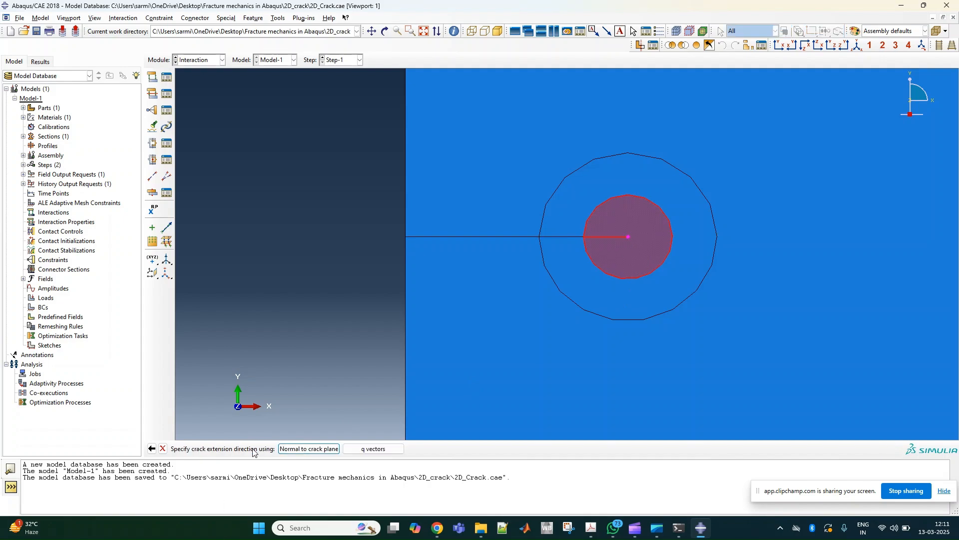
click(369, 449)
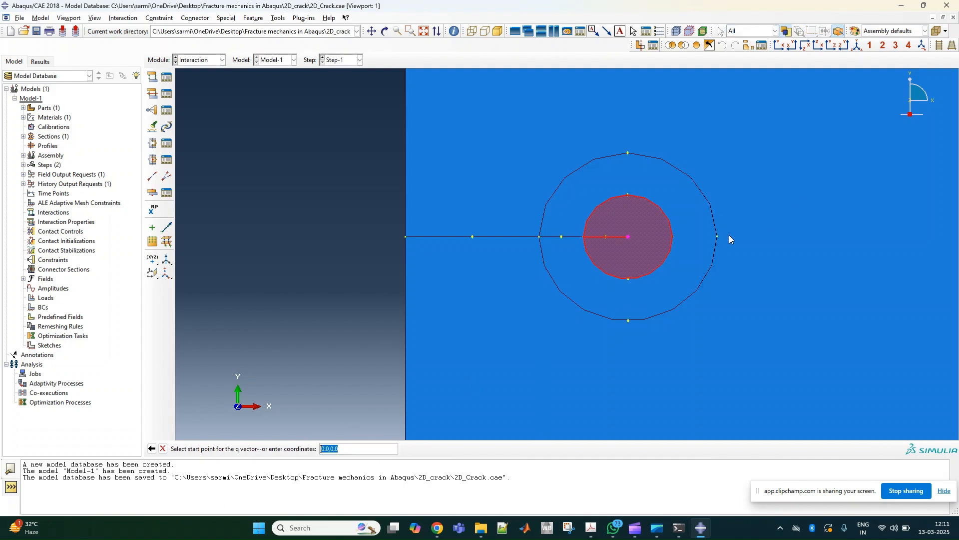
click(629, 236)
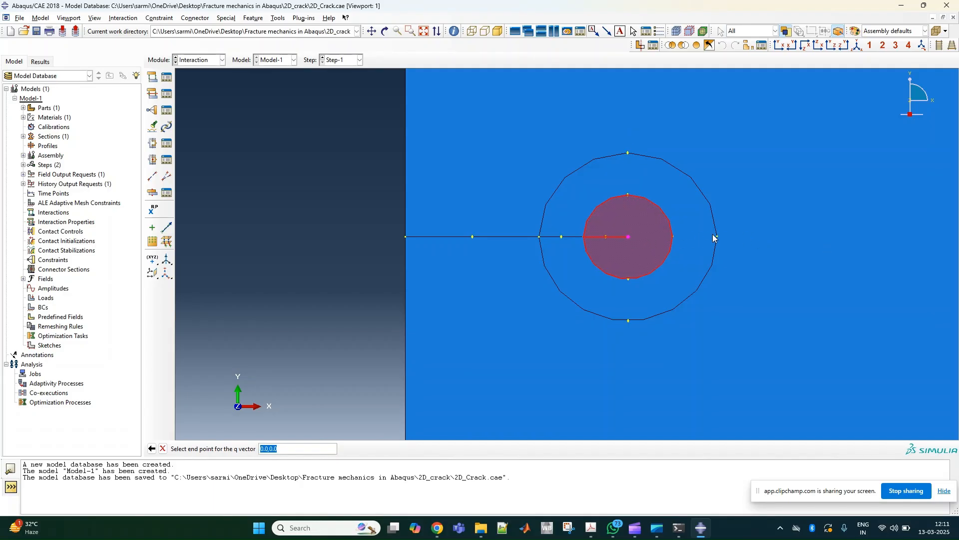
click(717, 236)
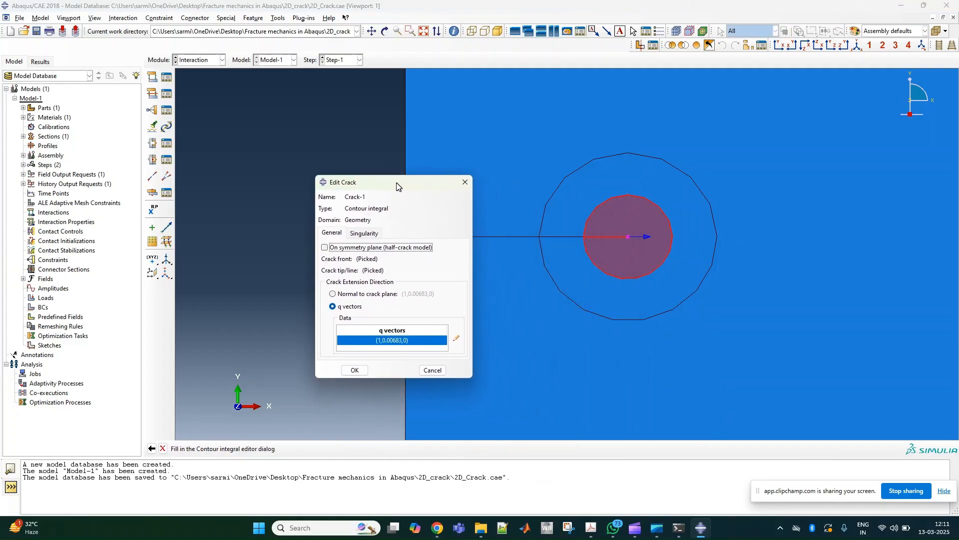
- Set the crack's singularity to a midside node parameter of 0.25 with collapsed element side, single node
click(370, 234)
drag(424, 263, 405, 260)
text(0.25)
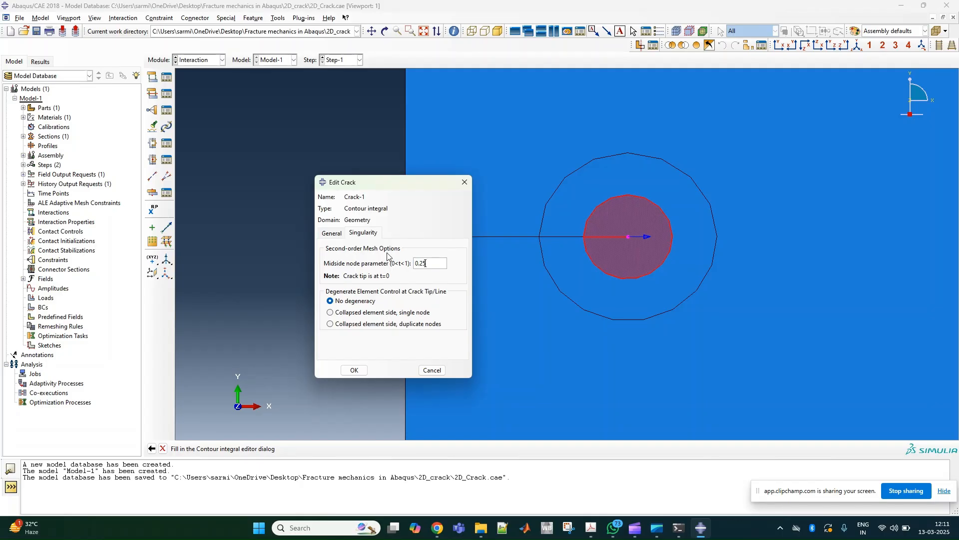
click(340, 312)
click(354, 370)
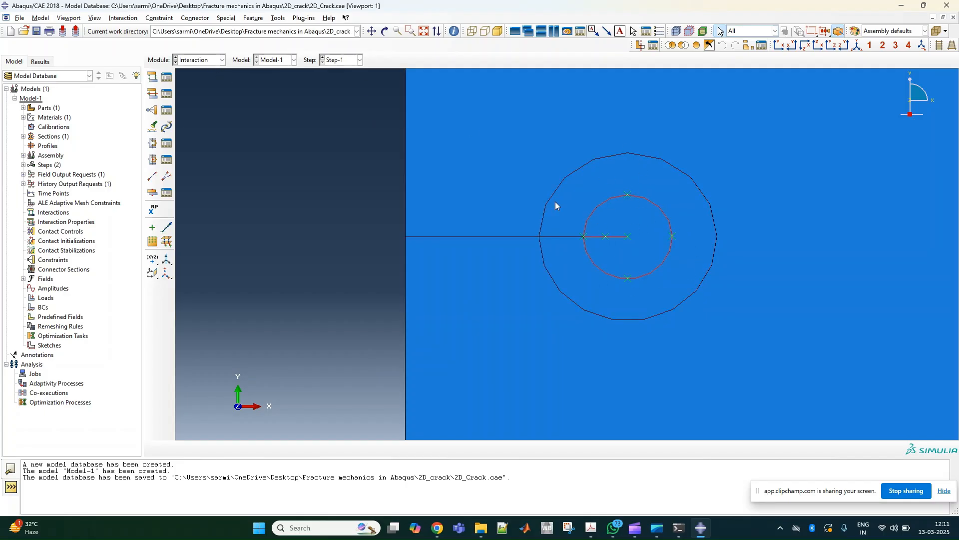
- Switch to the Load module and apply an Encastre boundary condition to the plate's bottom edge in the Initial step
click(191, 61)
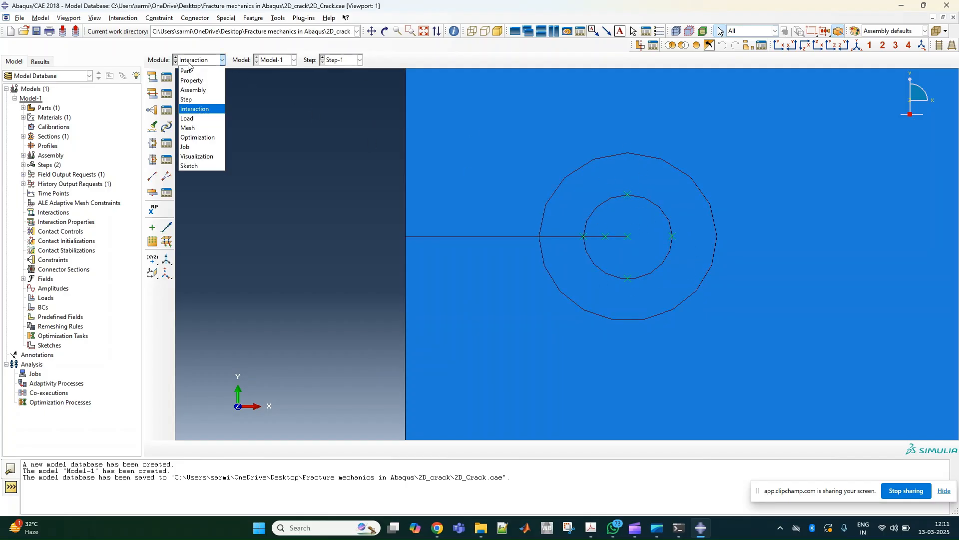
click(195, 119)
scroll(364, 238, up, 2)
scroll(300, 200, down, 5)
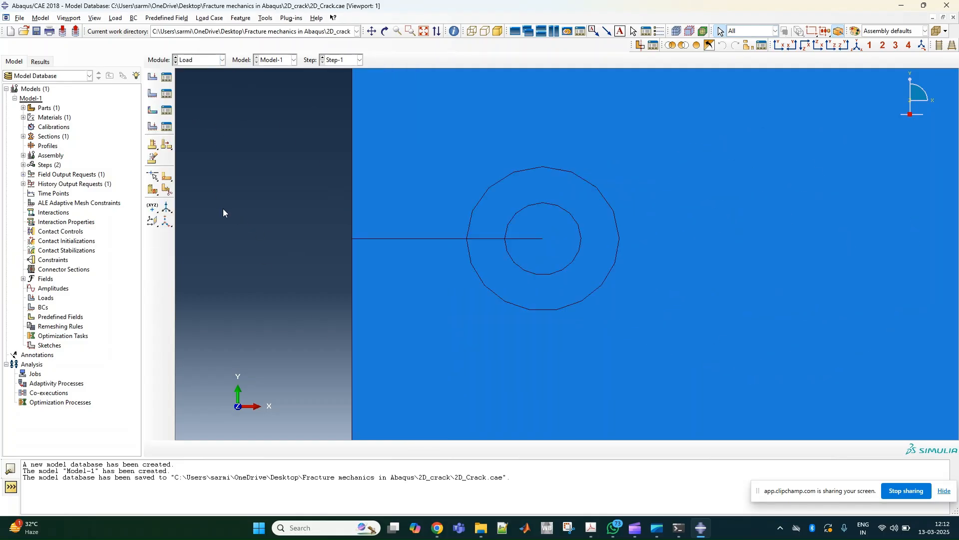
scroll(385, 152, down, 5)
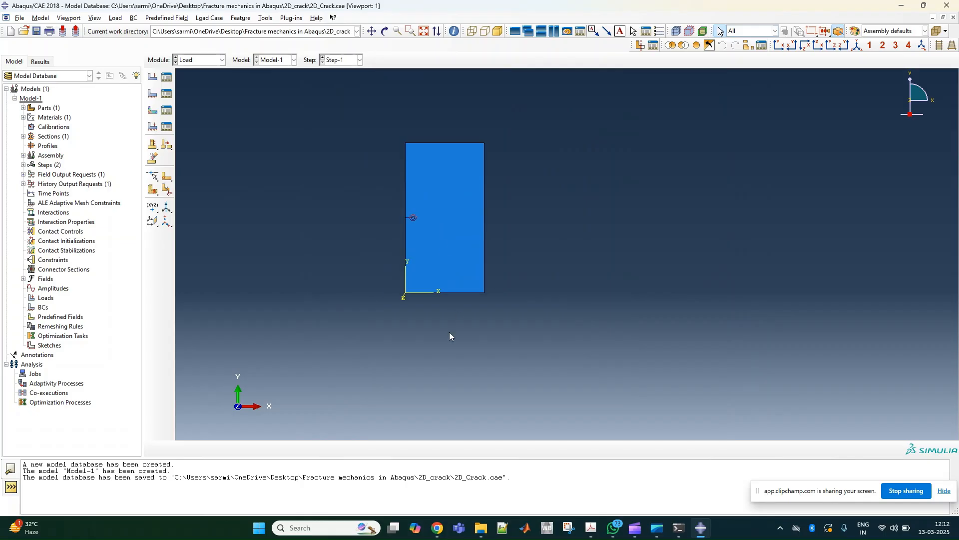
click(153, 94)
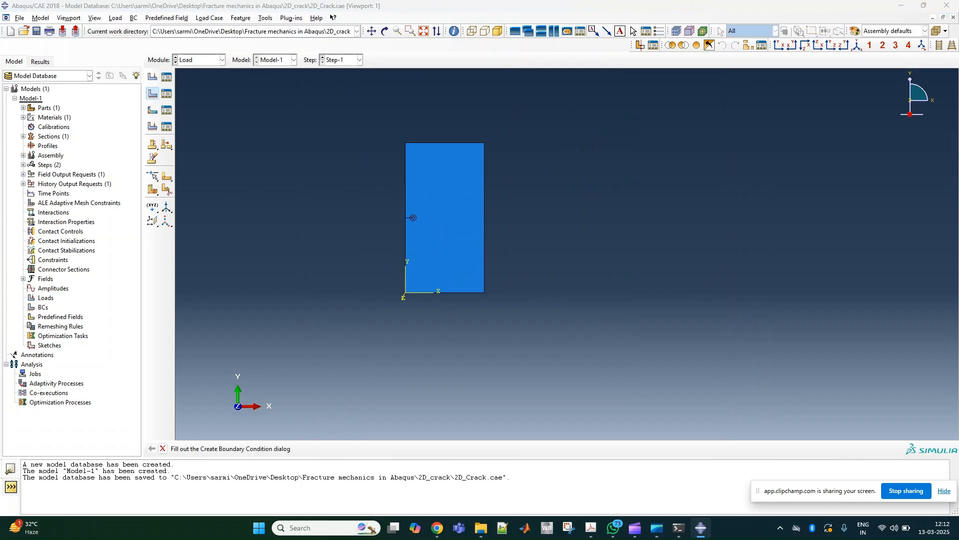
click(188, 263)
click(180, 275)
click(193, 405)
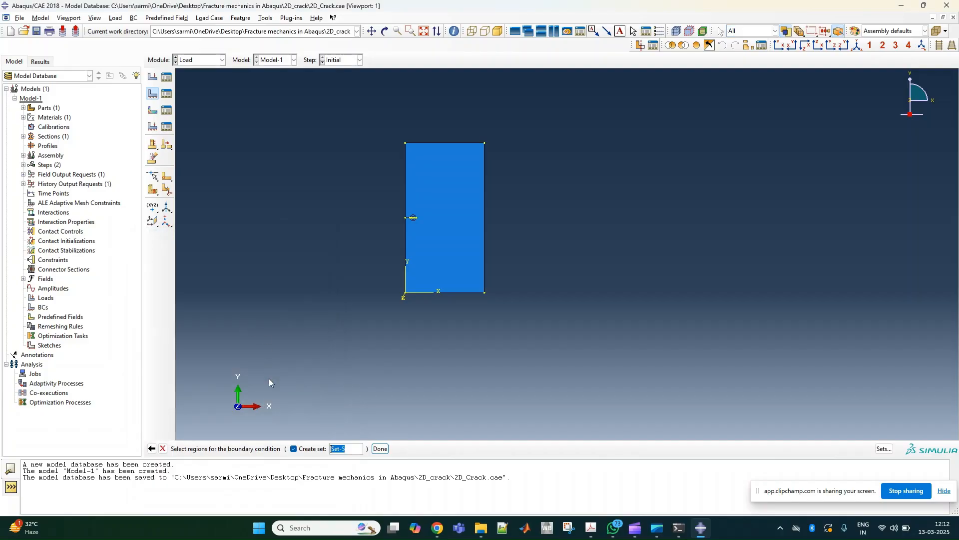
click(430, 292)
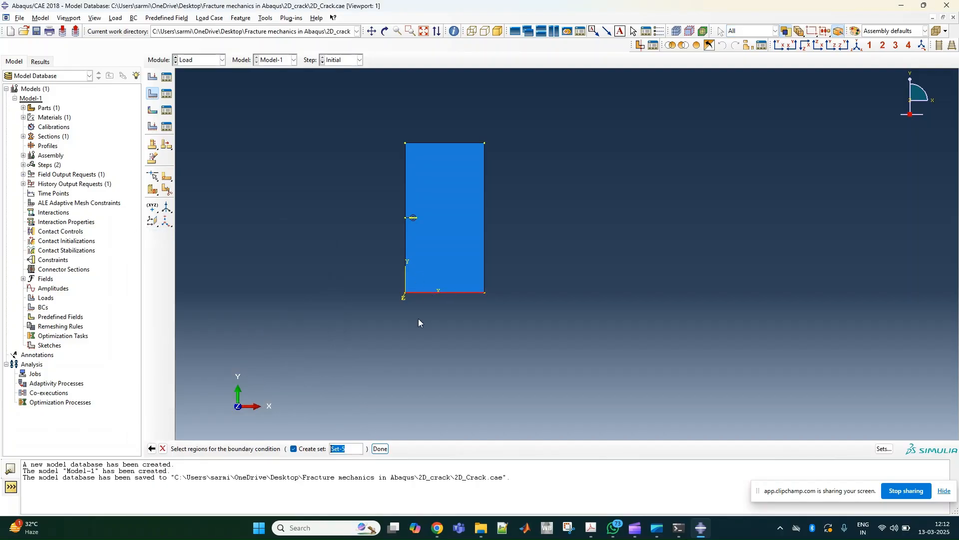
click(379, 448)
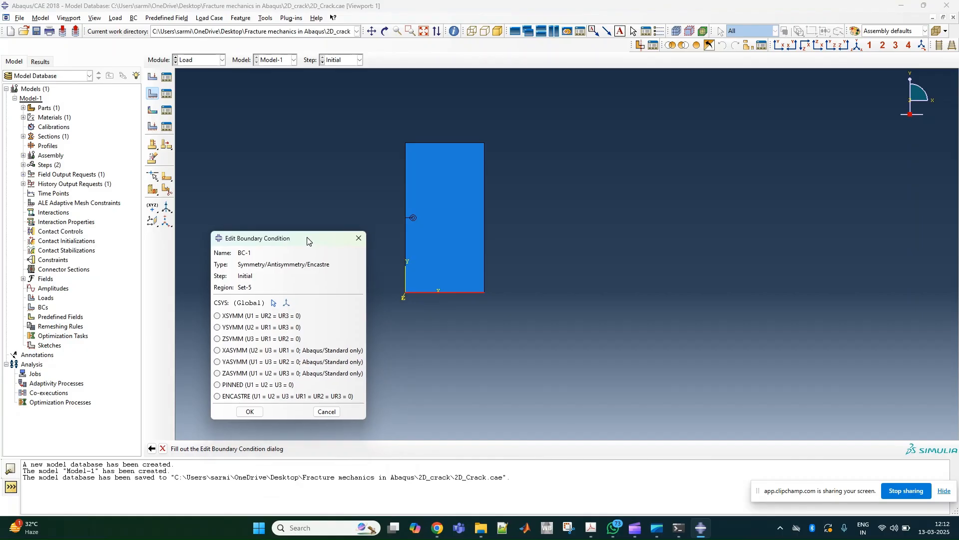
click(220, 389)
click(239, 403)
- Create a uniform pressure load of magnitude -1000 on the plate's top edge in Step-1
click(153, 76)
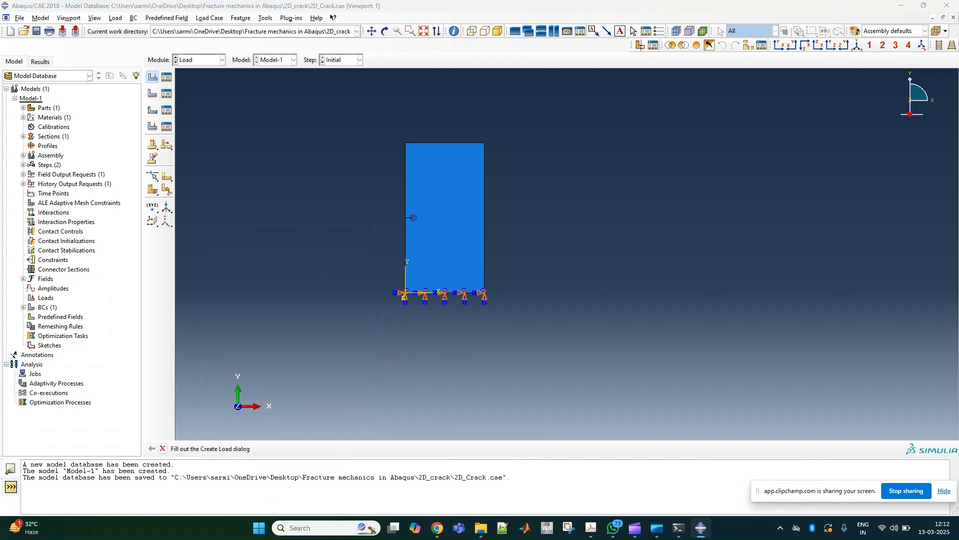
click(250, 275)
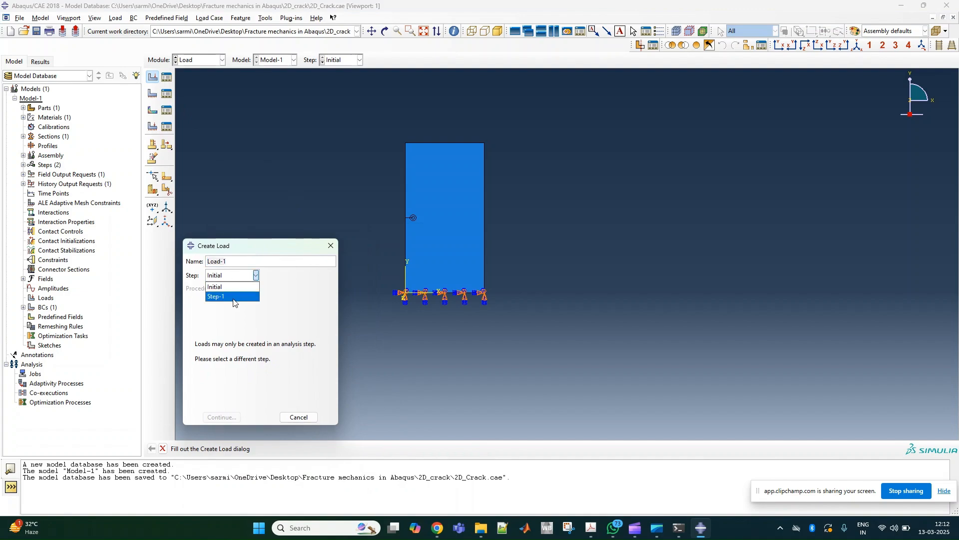
click(239, 295)
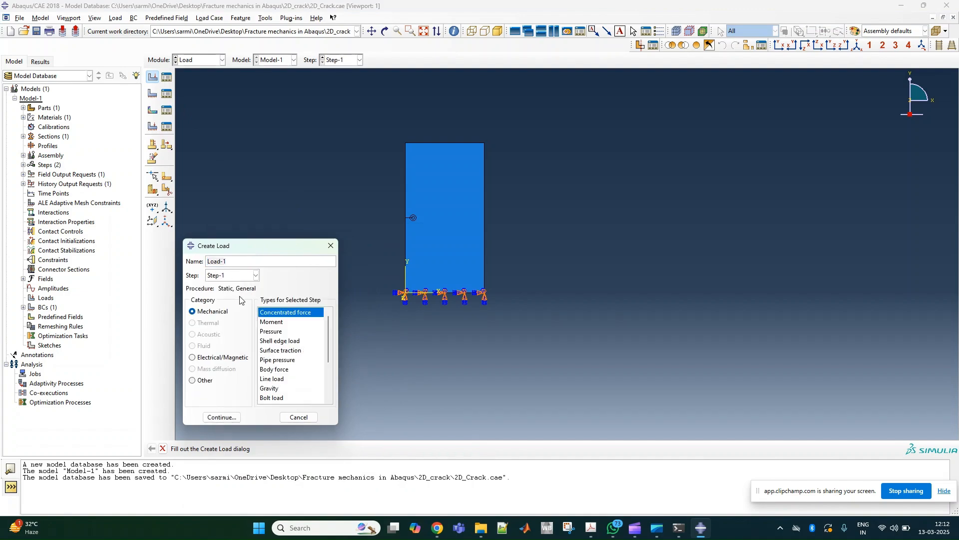
click(278, 332)
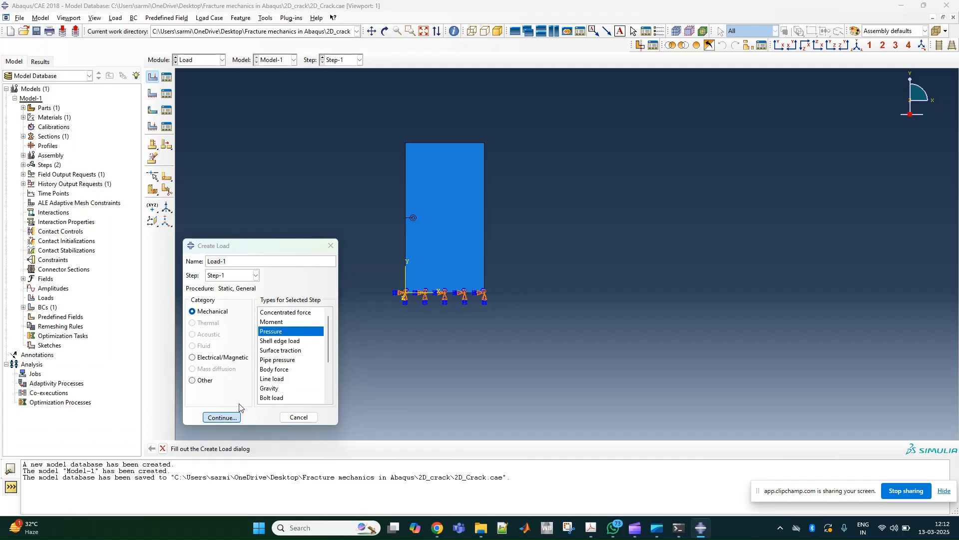
click(233, 416)
click(454, 144)
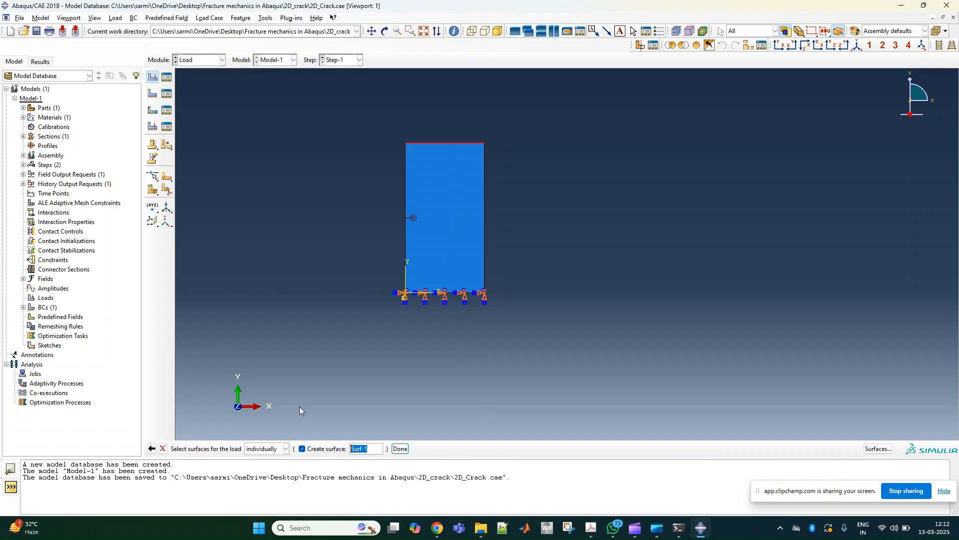
click(400, 448)
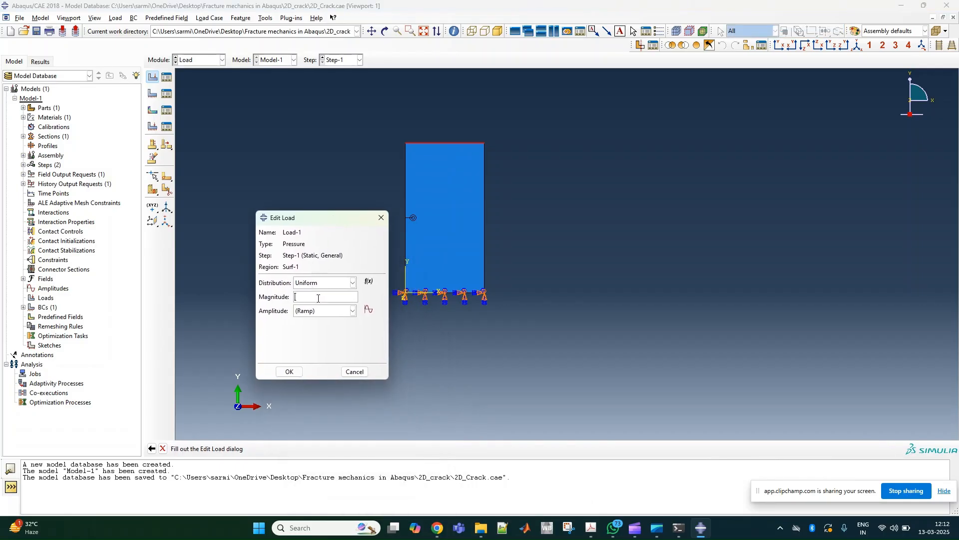
text(-1000)
click(287, 371)
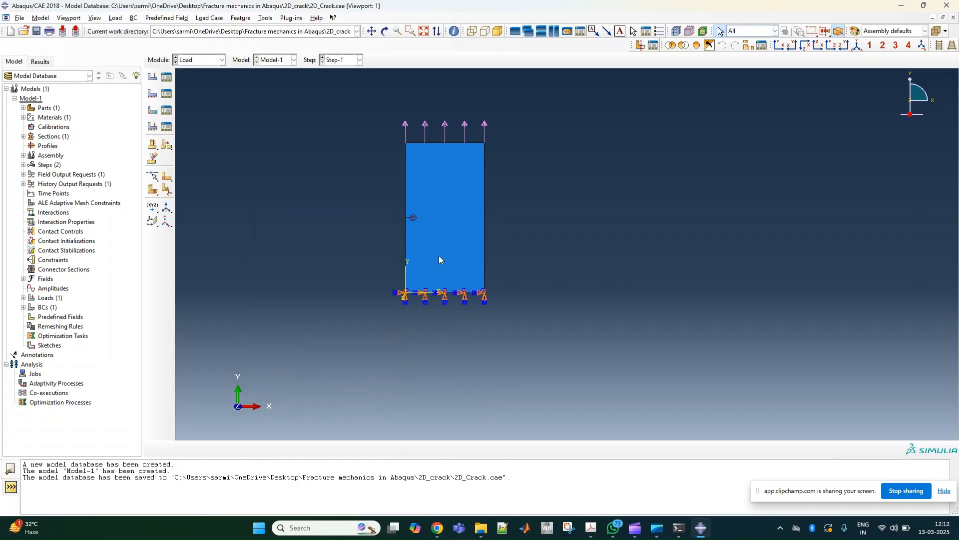
- Switch to the Step module and edit H-Output-1 to request stress intensity factors for domain Crack, Crack-1, with 4 contours
click(199, 60)
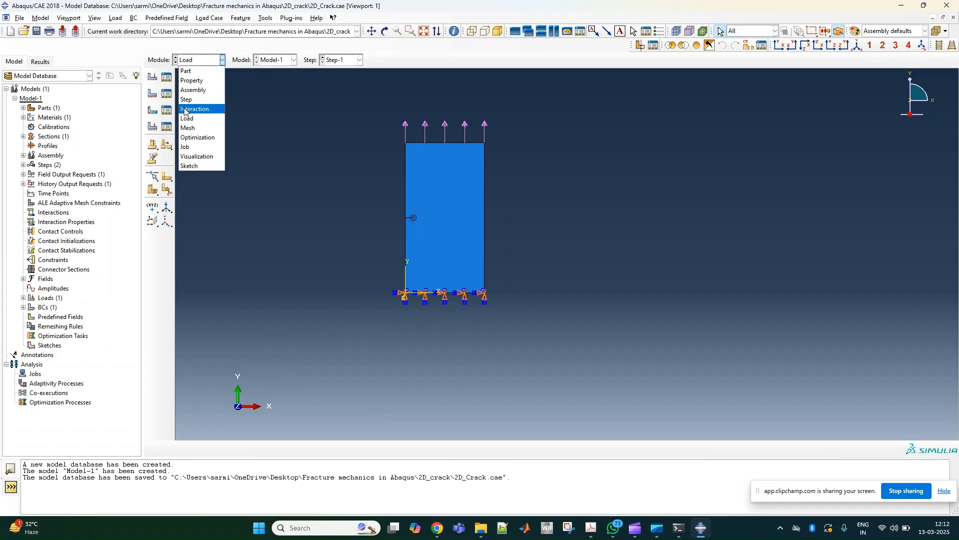
click(201, 100)
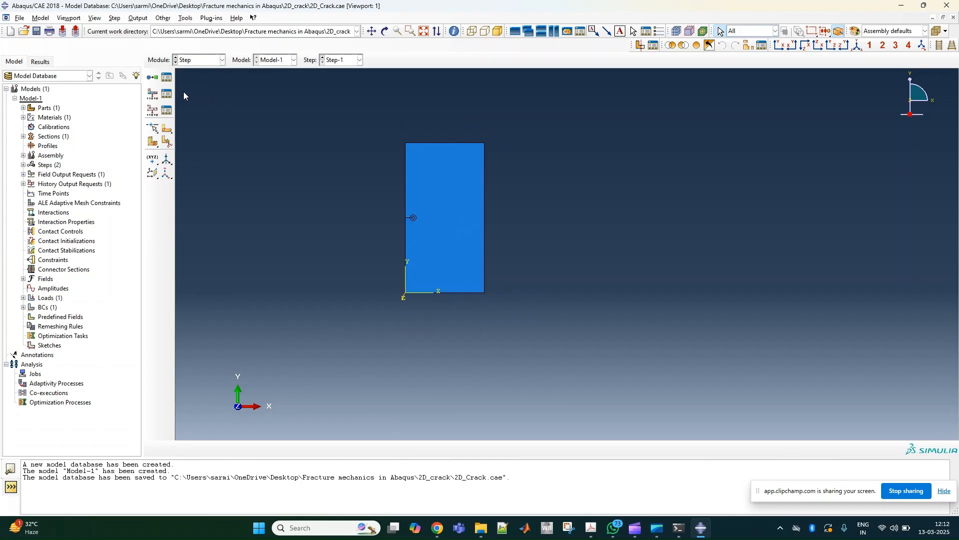
click(167, 110)
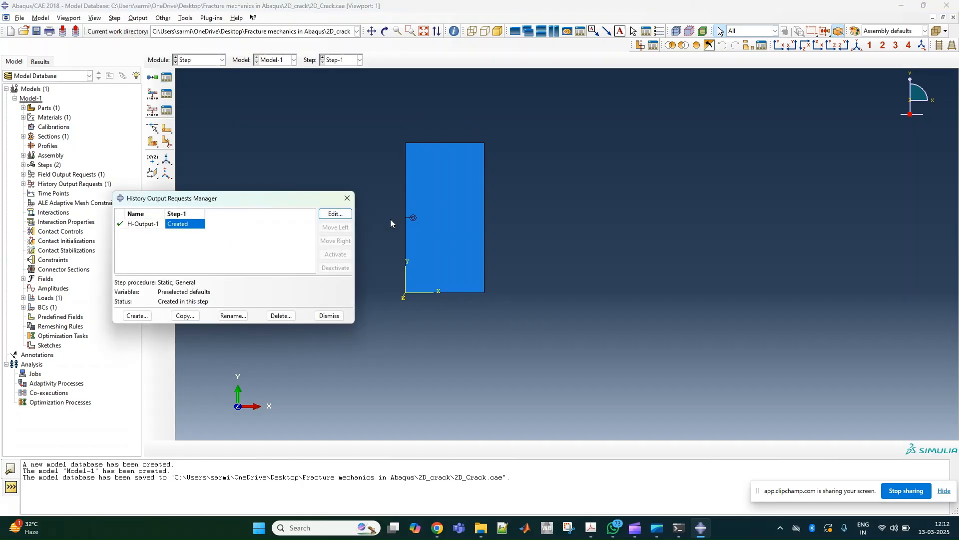
click(334, 213)
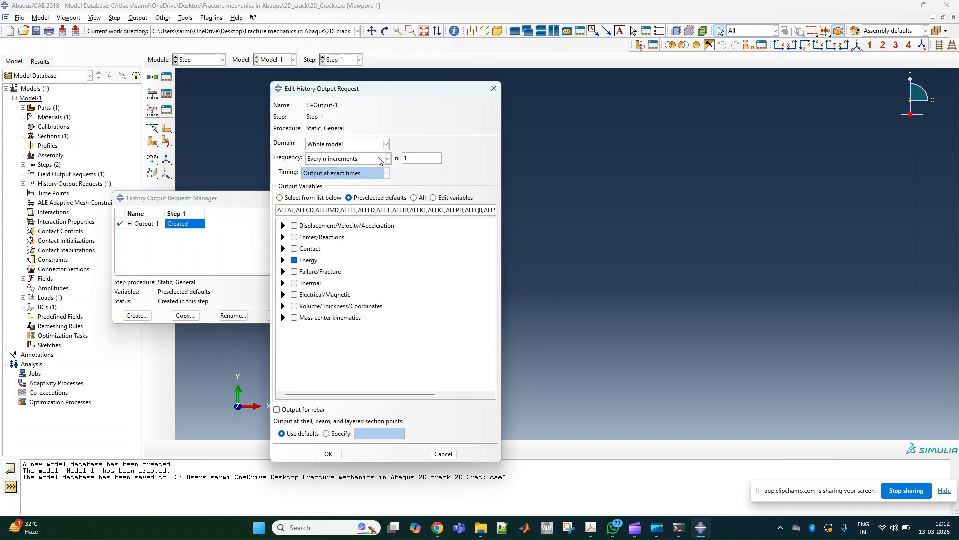
click(382, 144)
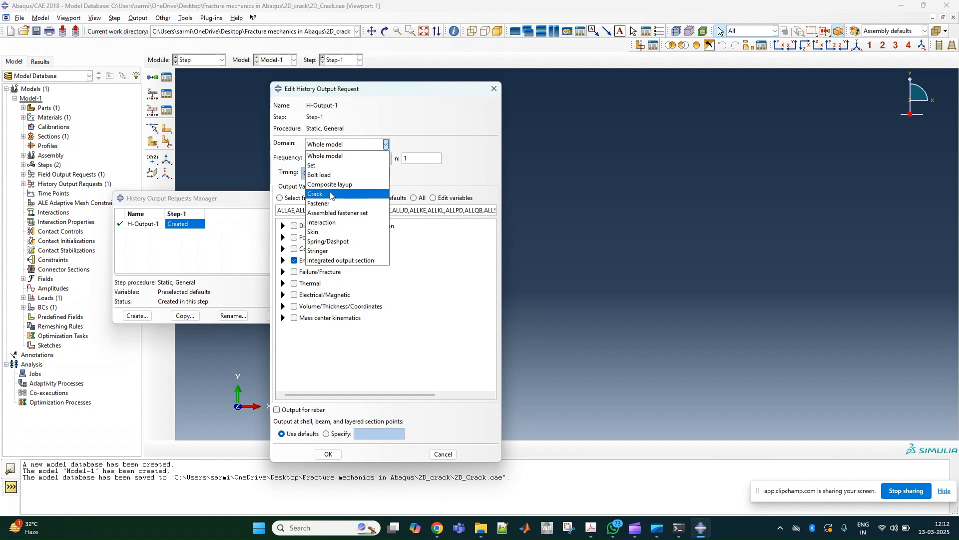
click(330, 194)
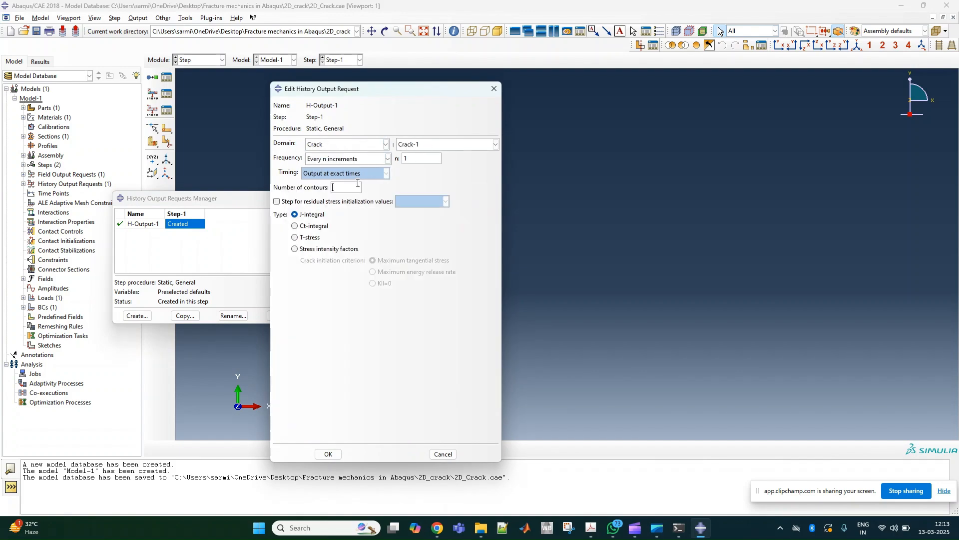
click(295, 249)
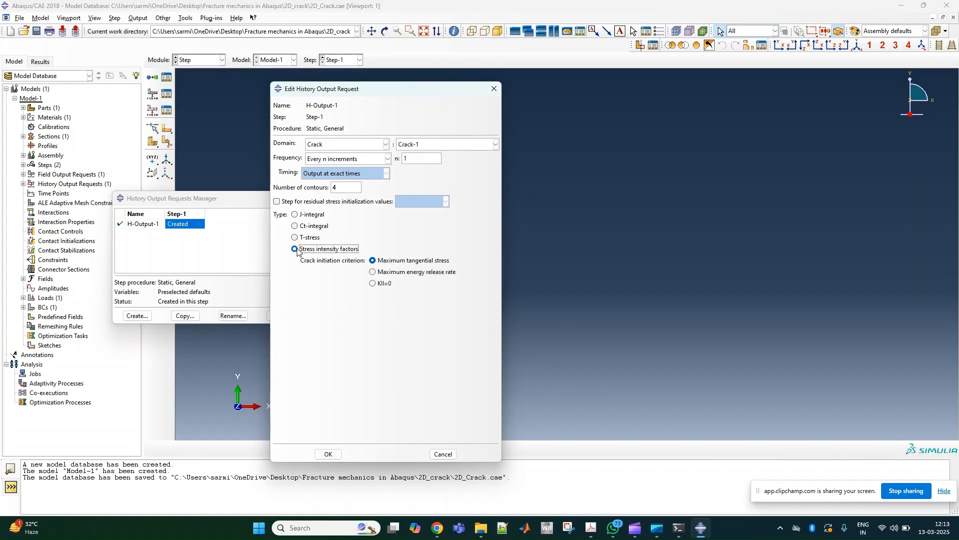
click(328, 453)
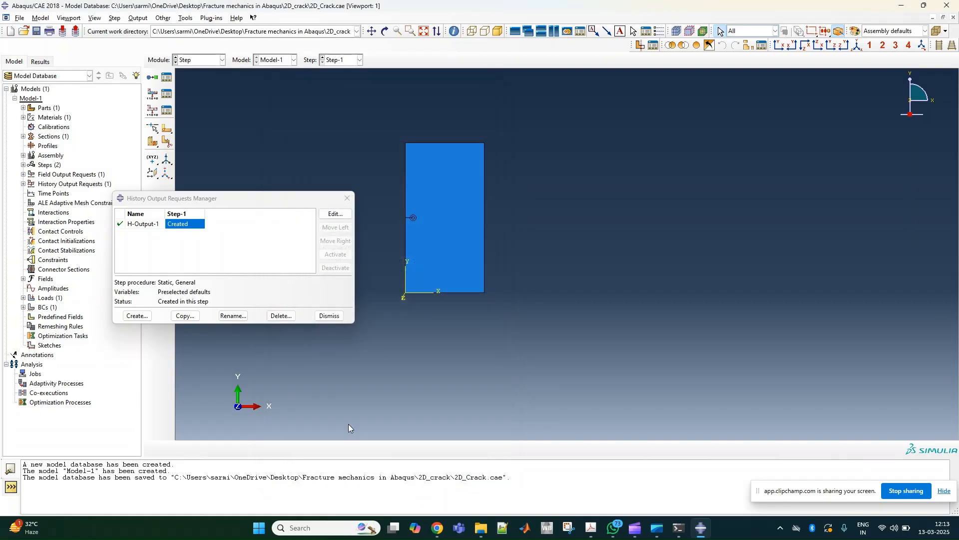
click(329, 316)
- Switch to the Mesh module
click(190, 60)
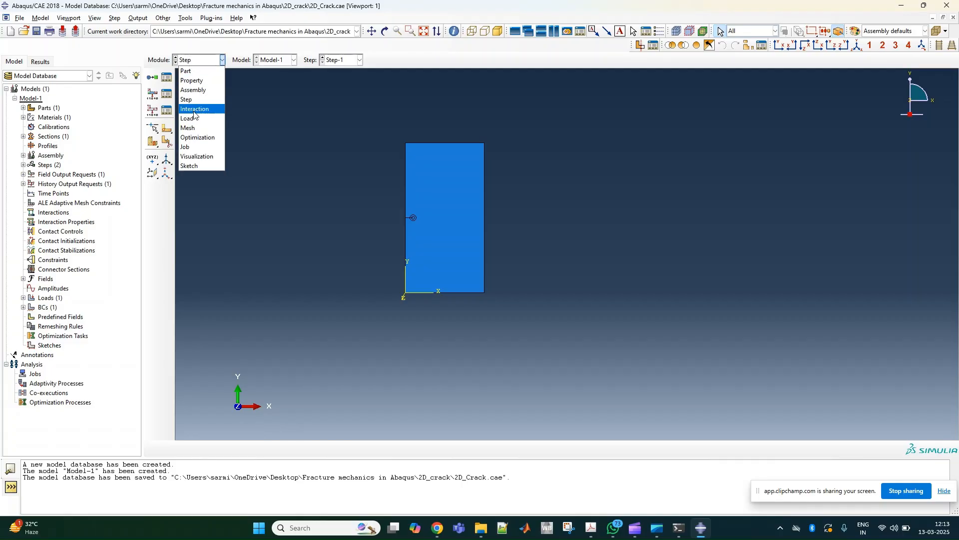
click(192, 131)
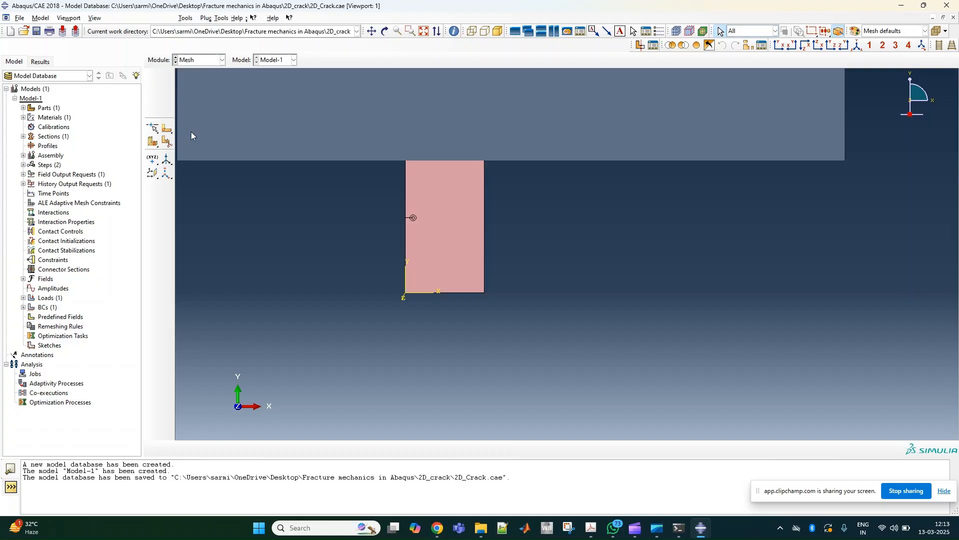
- Assign the Sweep mesh technique with quad-dominated elements to the two concentric circular regions around the crack tip
scroll(402, 135, down, 6)
scroll(409, 184, down, 4)
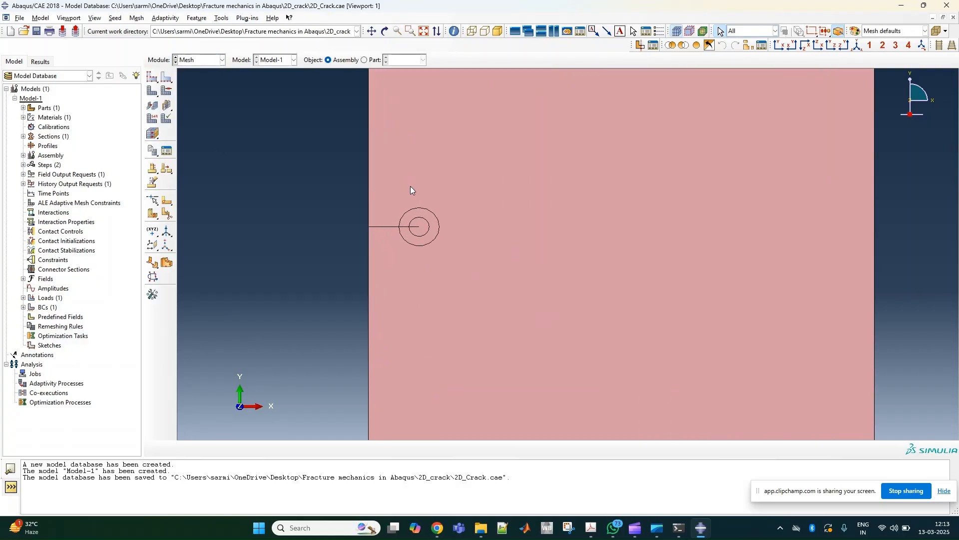
click(167, 90)
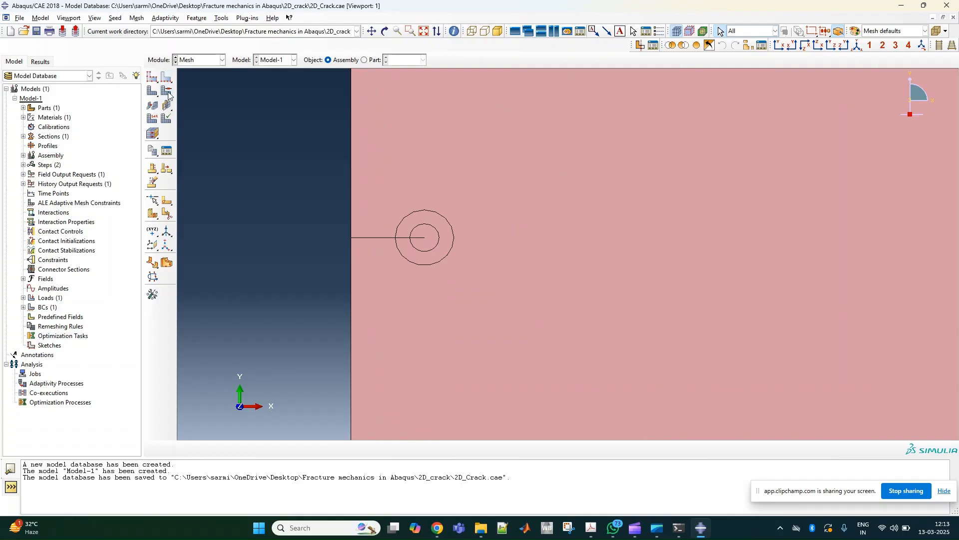
shift+click(440, 225)
click(370, 448)
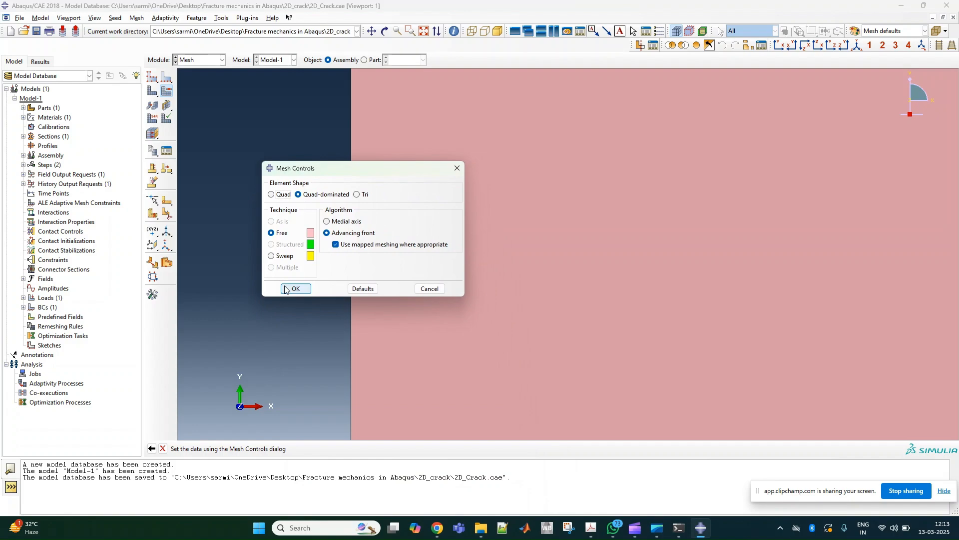
click(283, 256)
click(300, 291)
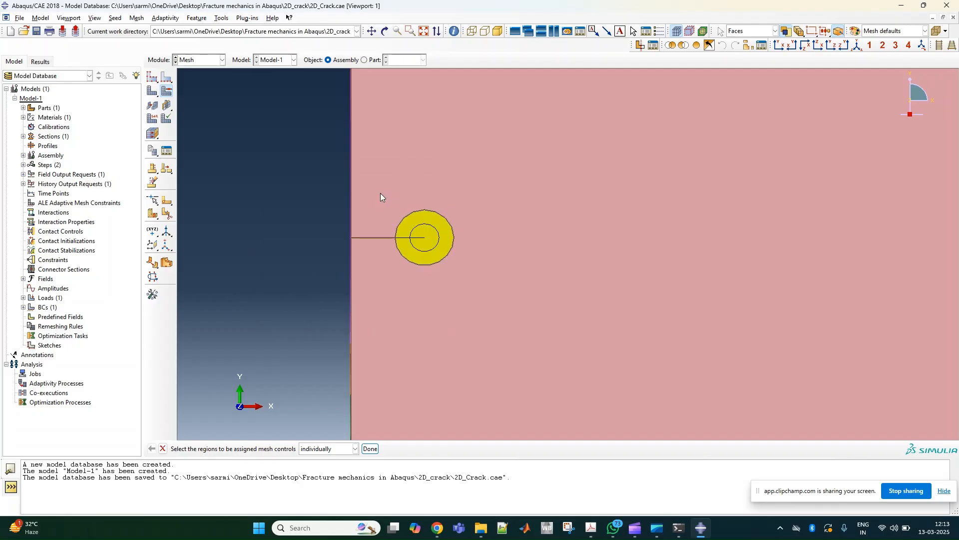
- Assign free Quad mesh controls with the Medial axis algorithm and minimized mesh transition to the plate region outside the circles
click(394, 177)
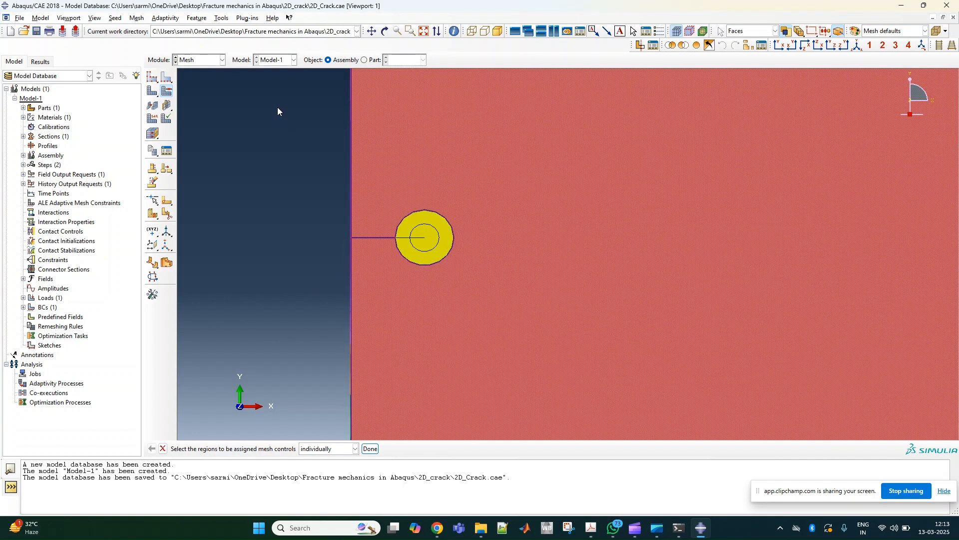
click(168, 91)
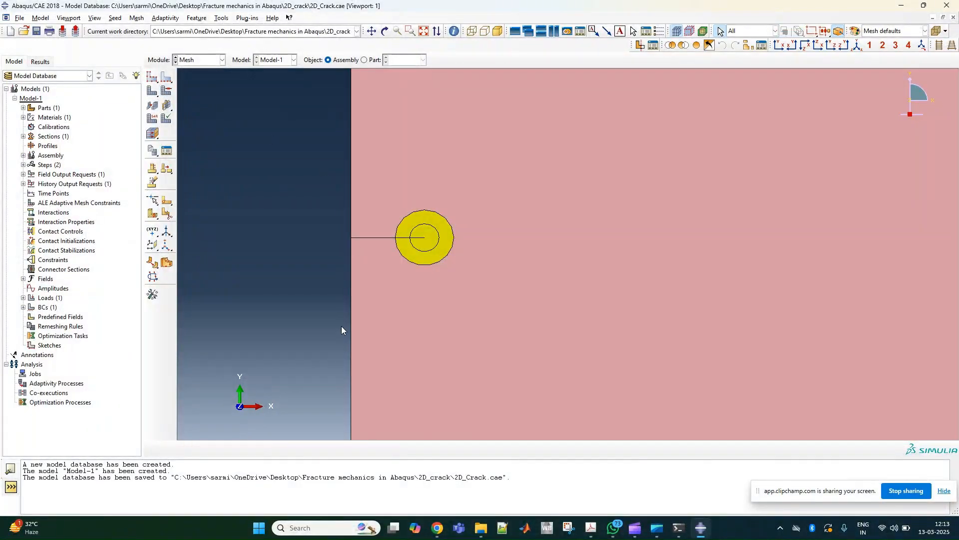
click(167, 92)
click(456, 150)
click(370, 448)
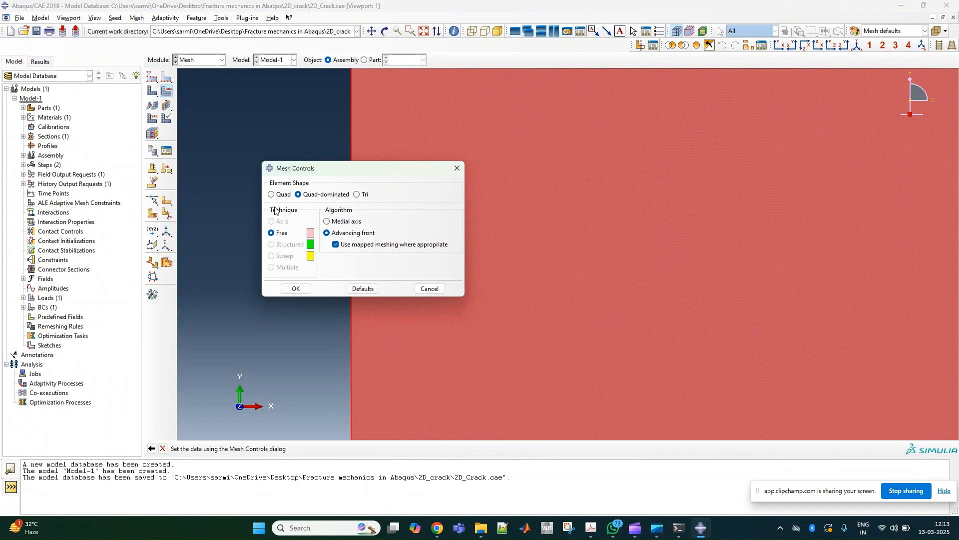
click(278, 198)
click(328, 223)
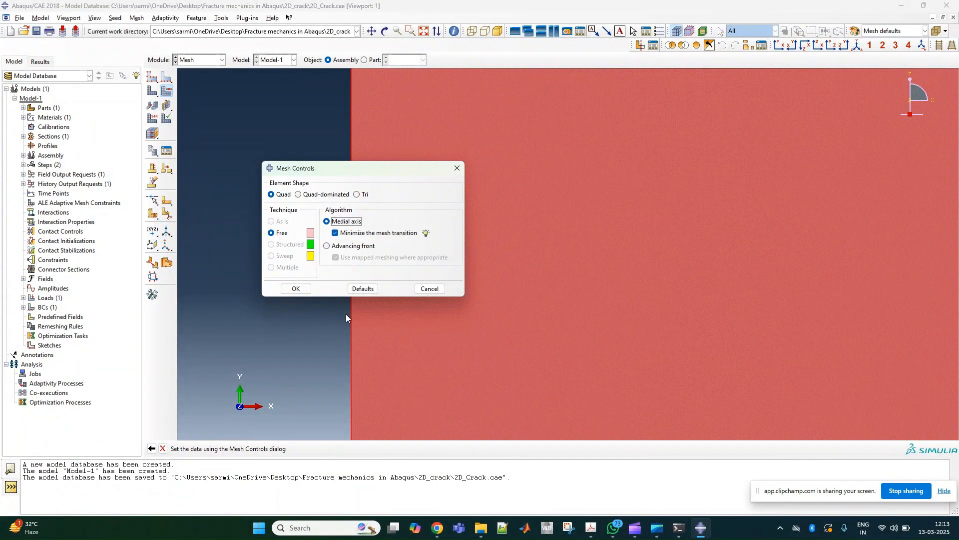
click(296, 289)
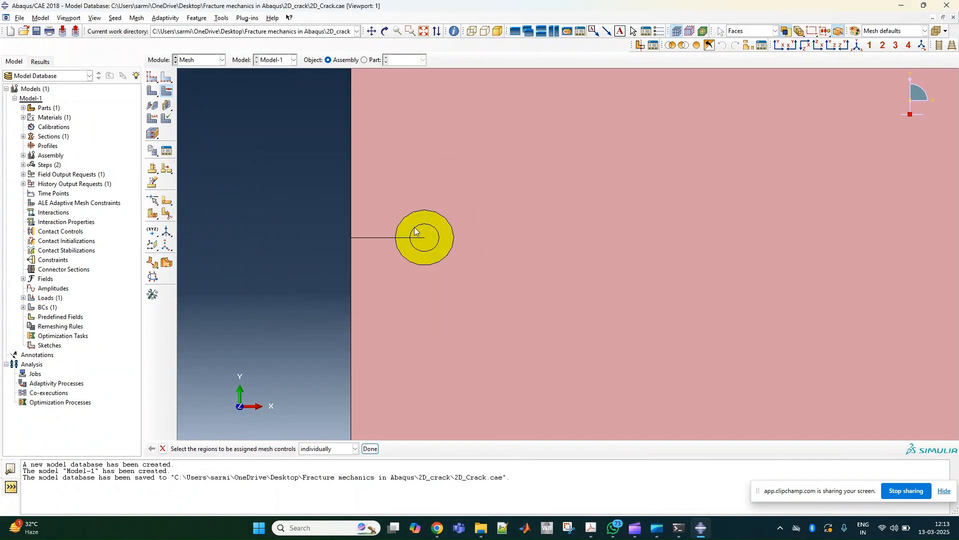
click(163, 448)
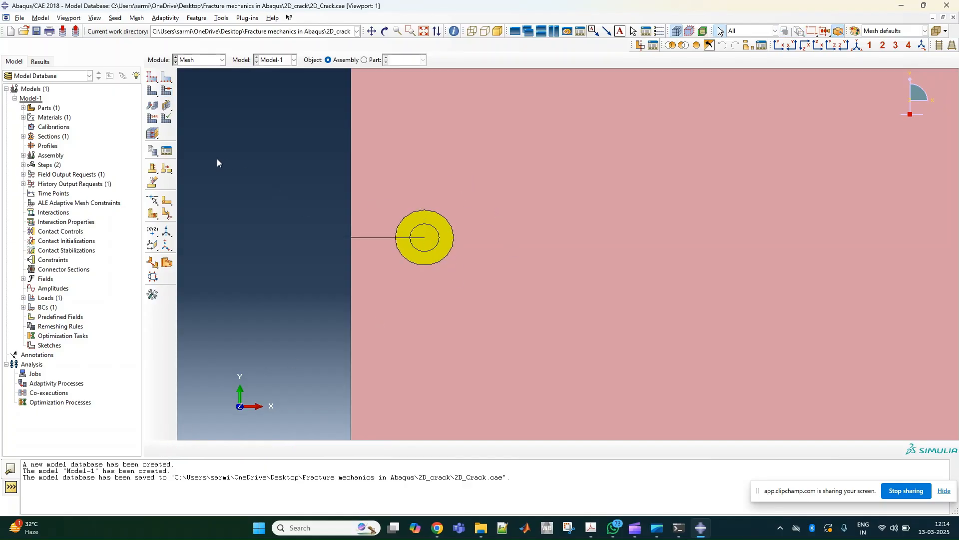
click(155, 121)
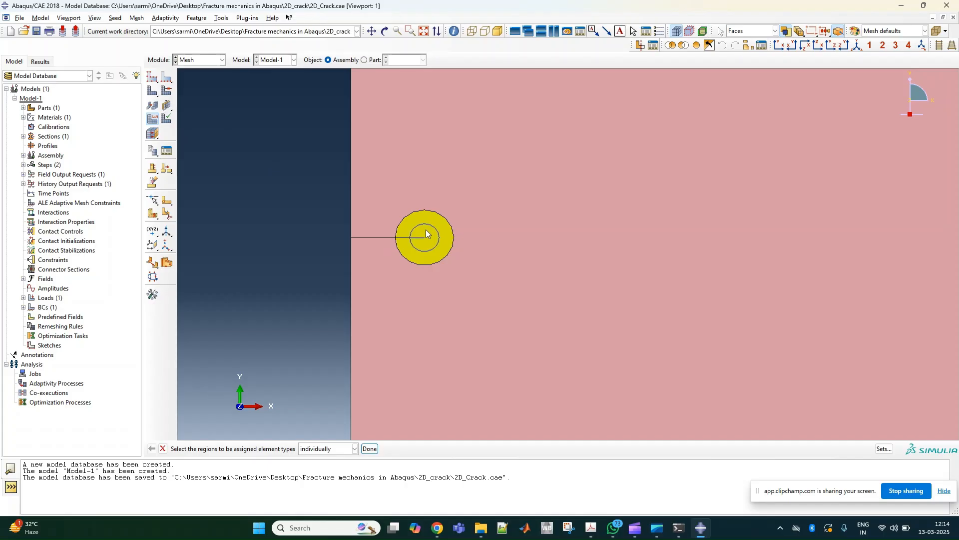
click(369, 448)
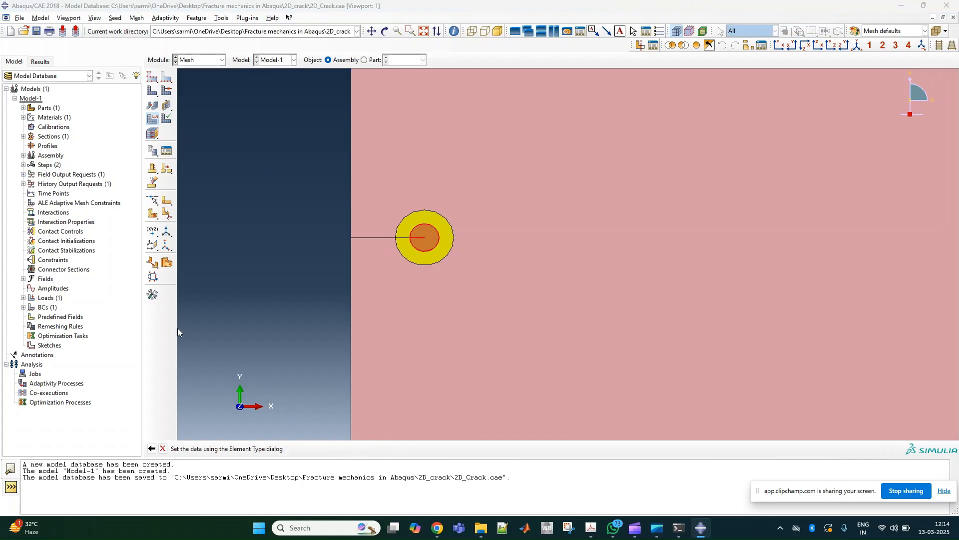
drag(246, 122, 230, 126)
click(83, 183)
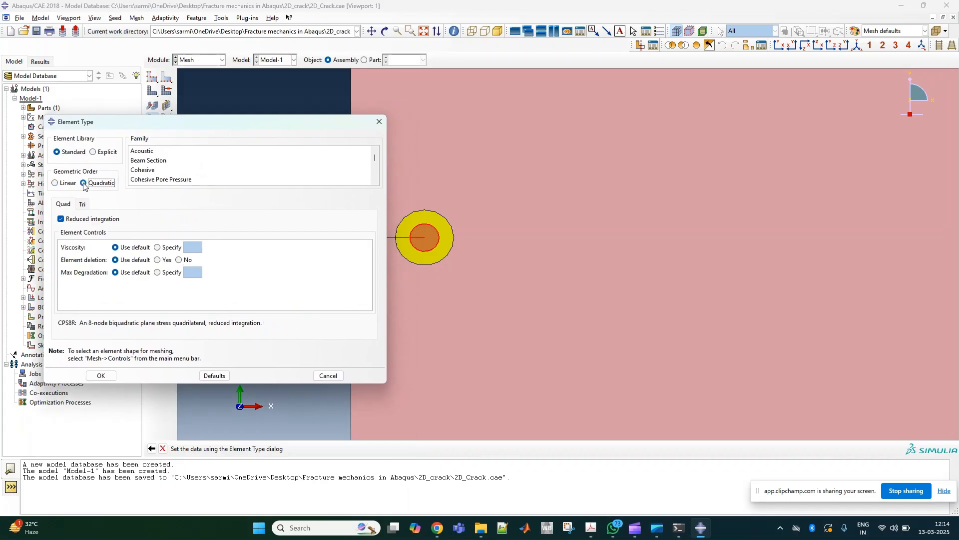
scroll(212, 175, down, 5)
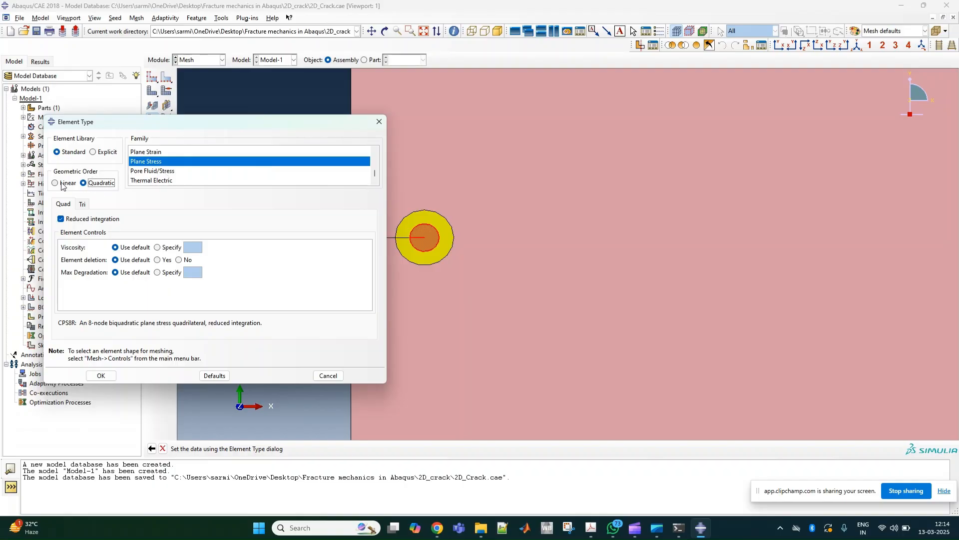
click(67, 220)
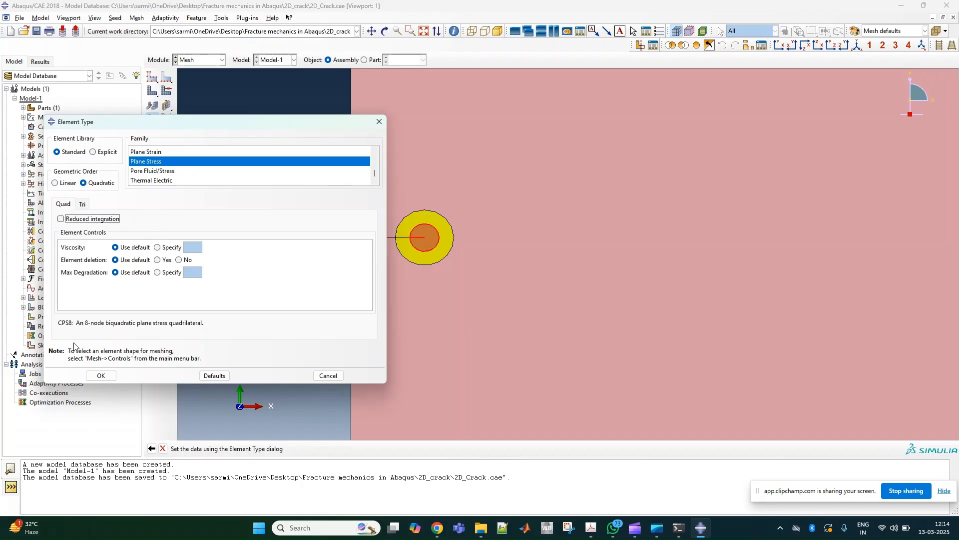
click(97, 375)
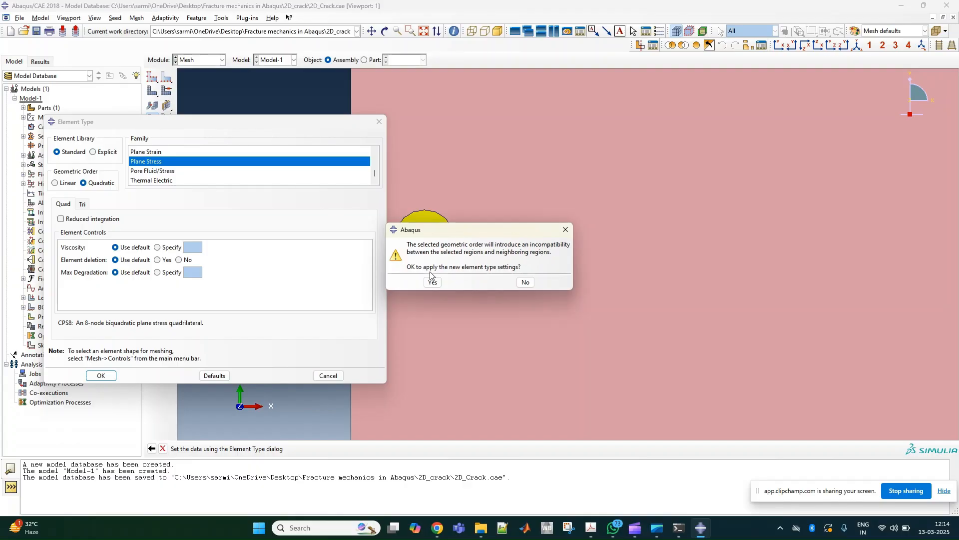
click(524, 283)
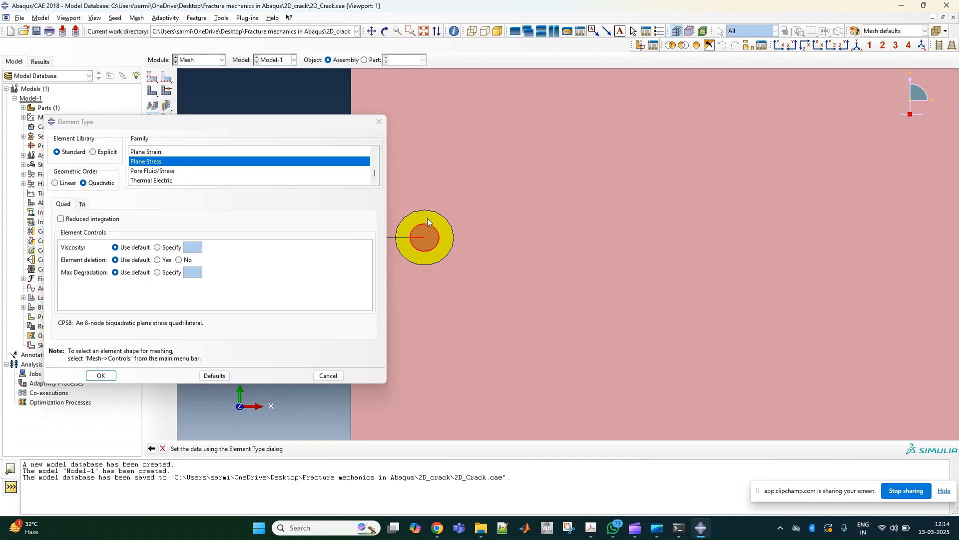
click(213, 376)
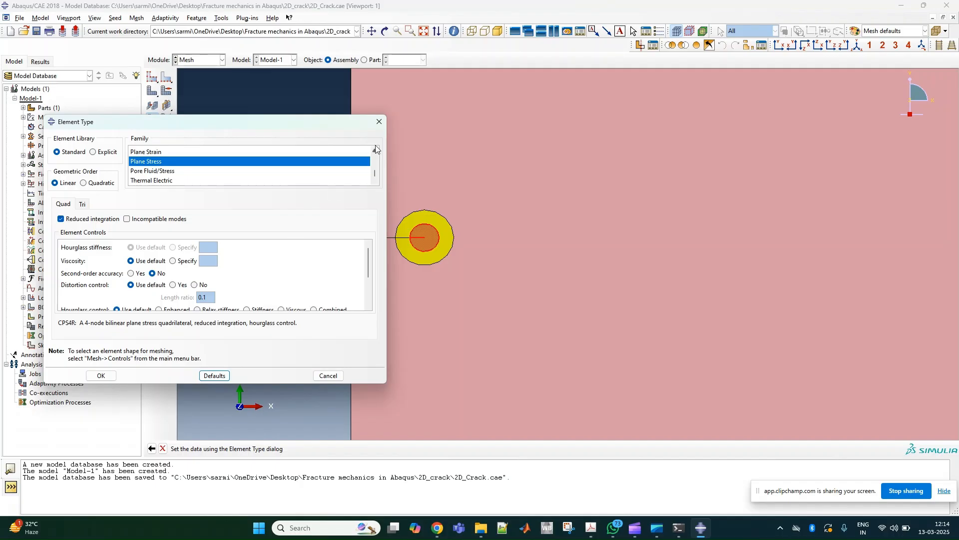
click(379, 121)
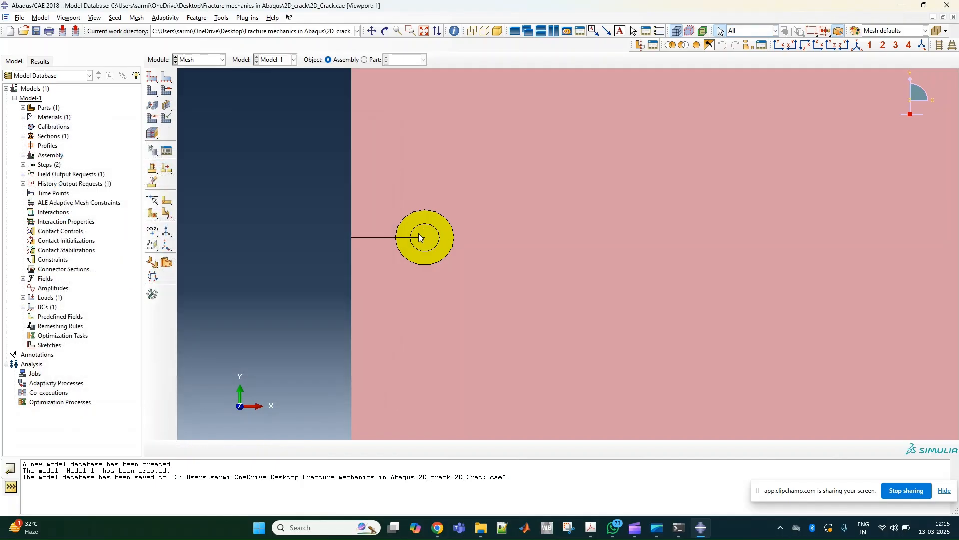
click(439, 219)
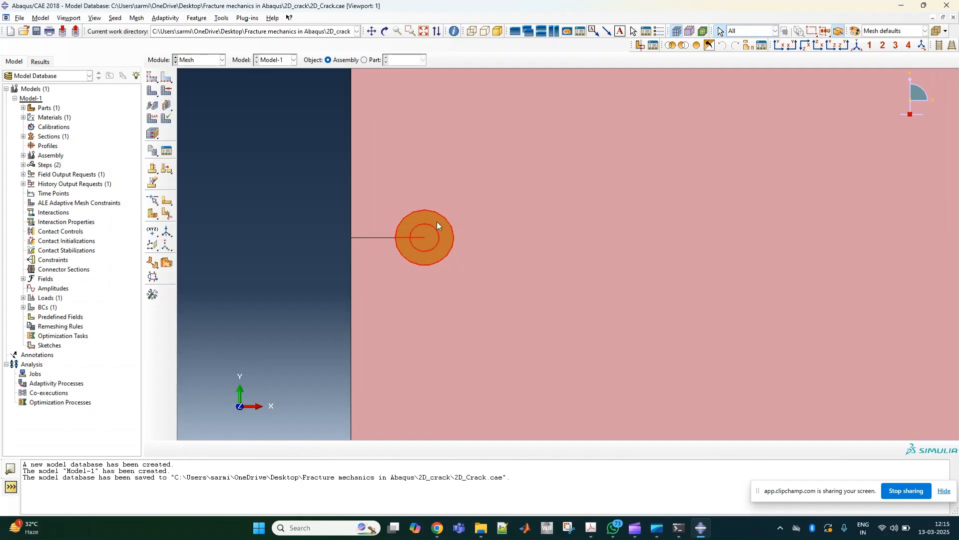
click(166, 91)
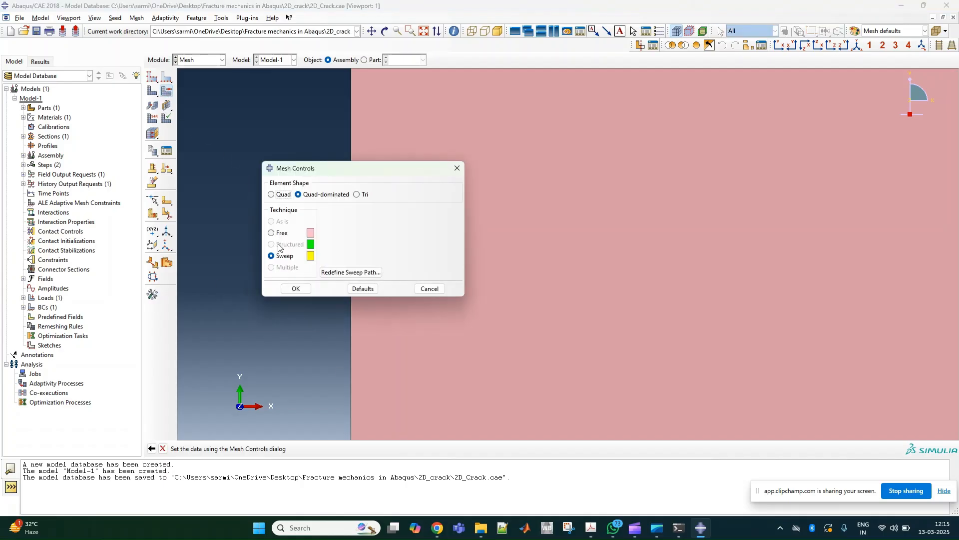
click(459, 168)
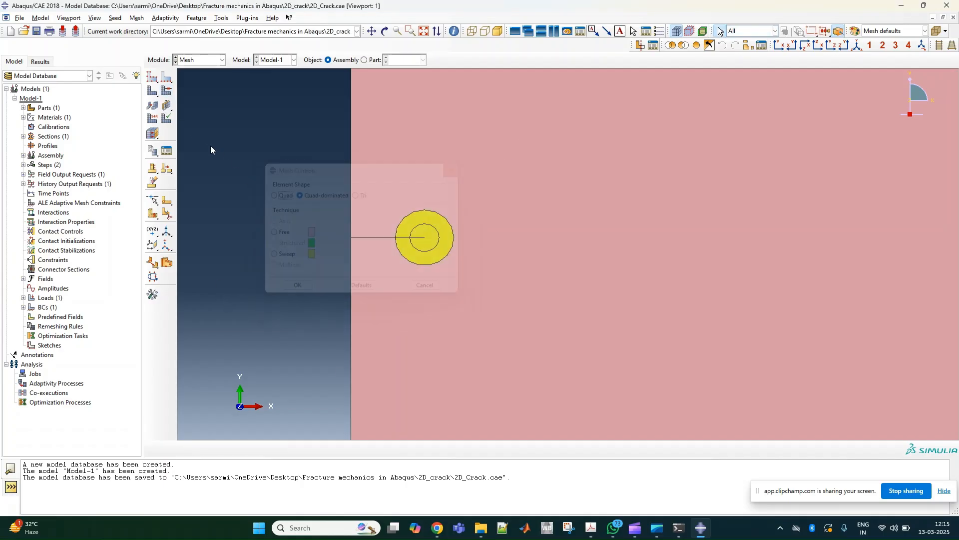
- Assign quadratic plane stress elements with reduced integration (CPS8R) to both circular crack-tip regions, accepting the geometric order incompatibility
click(154, 120)
click(426, 217)
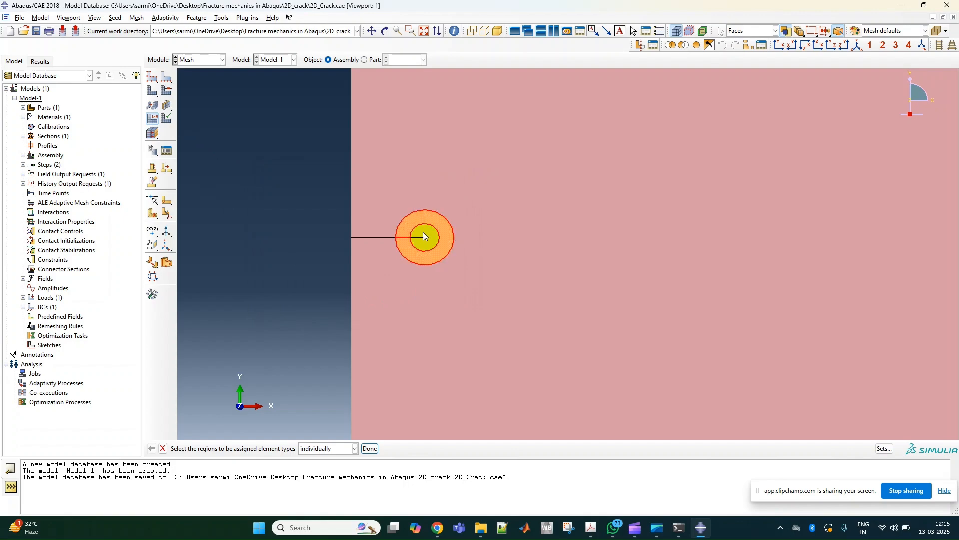
shift+click(424, 235)
click(369, 449)
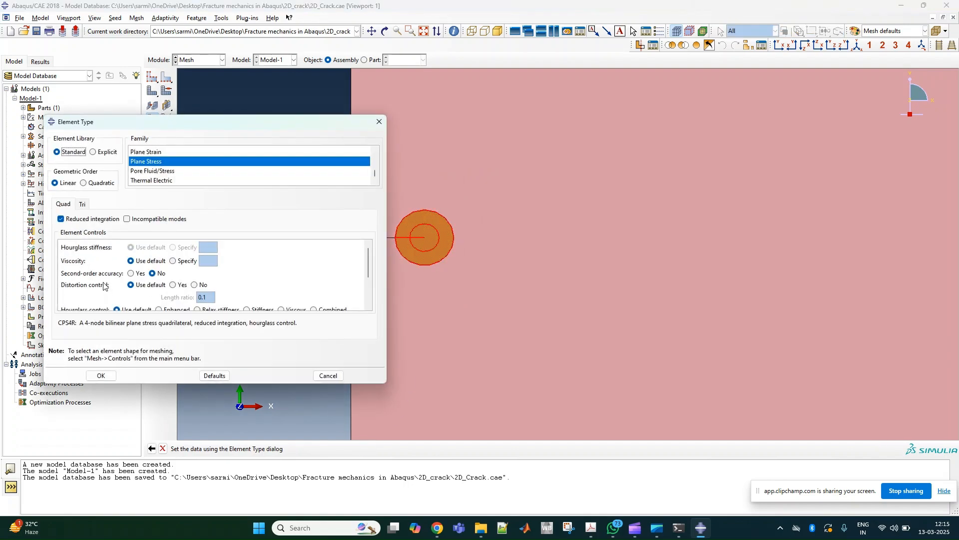
click(61, 219)
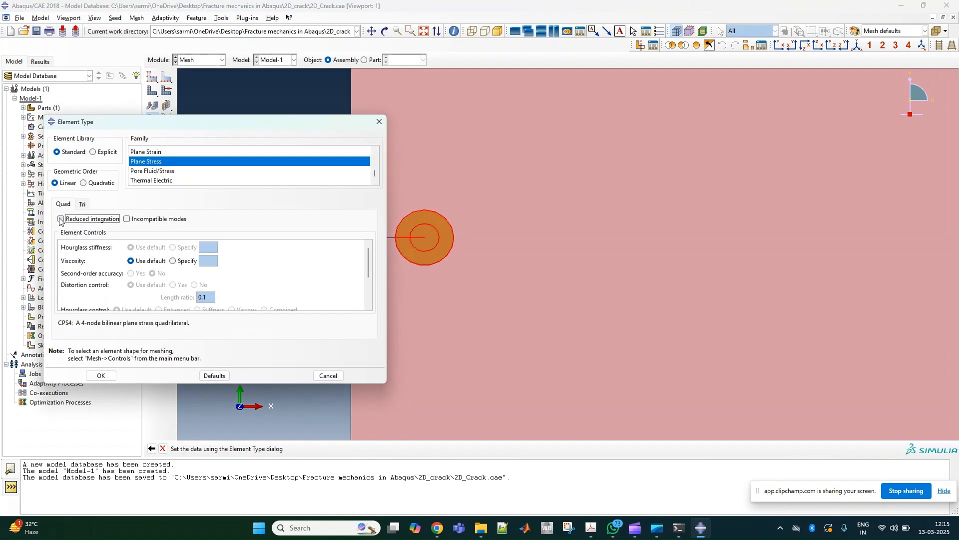
click(86, 184)
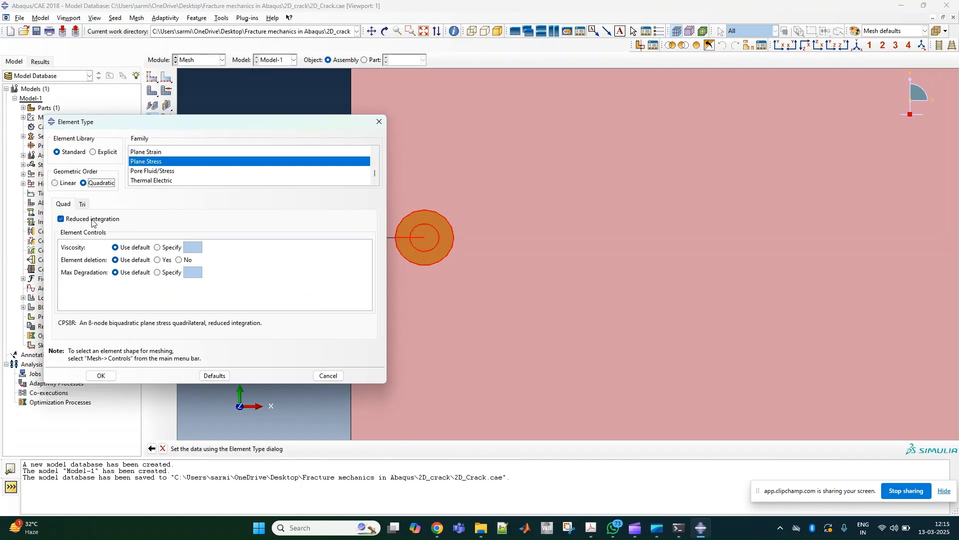
click(101, 375)
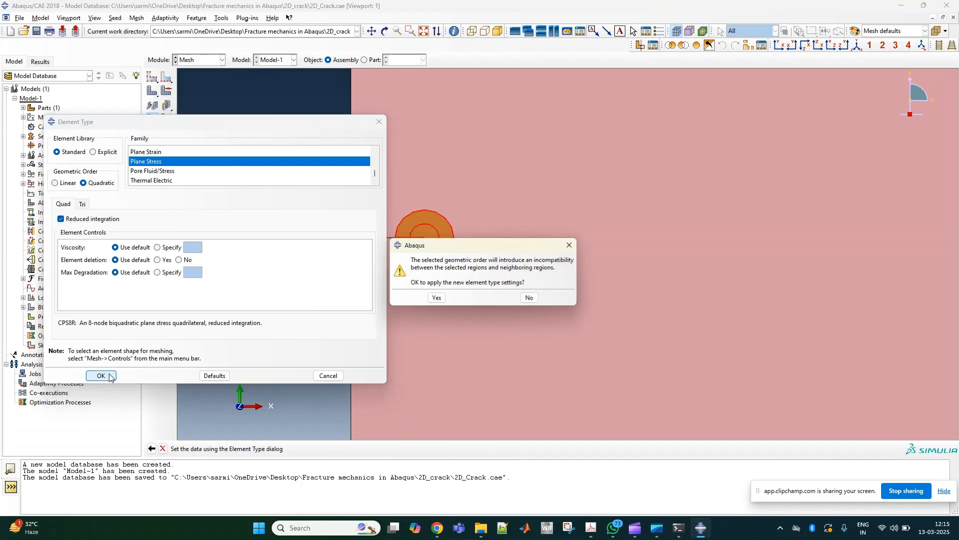
click(443, 300)
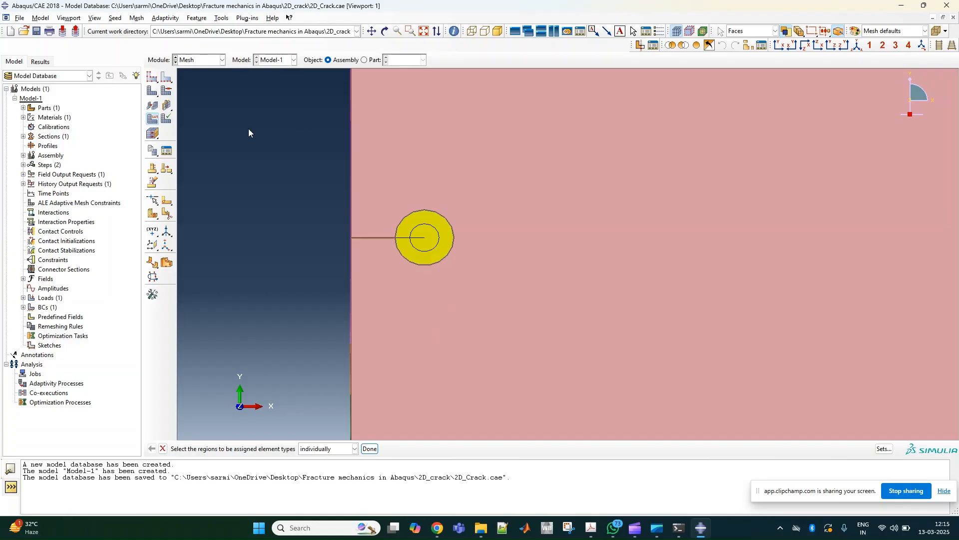
- Check the mesh controls and element type assigned to the inner circular region at the crack tip
click(167, 90)
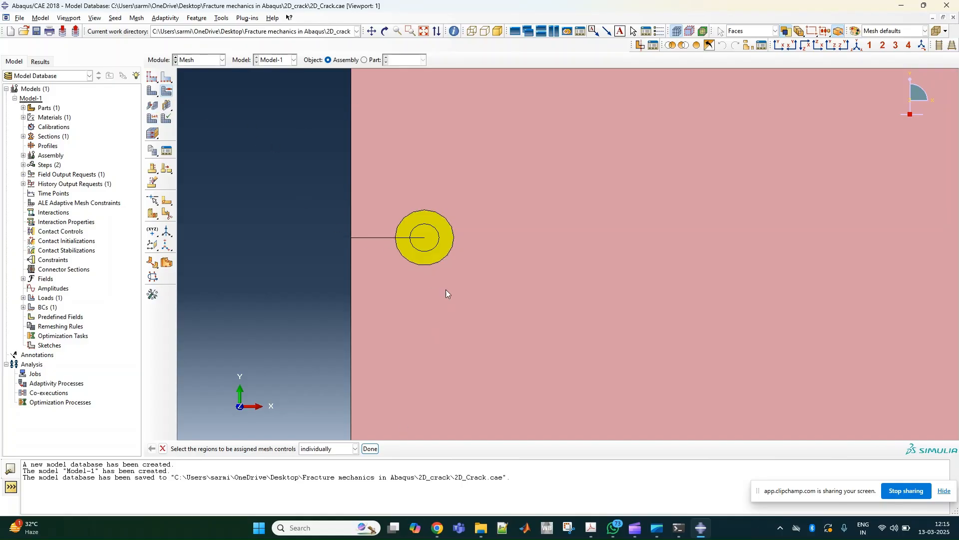
click(423, 246)
click(370, 448)
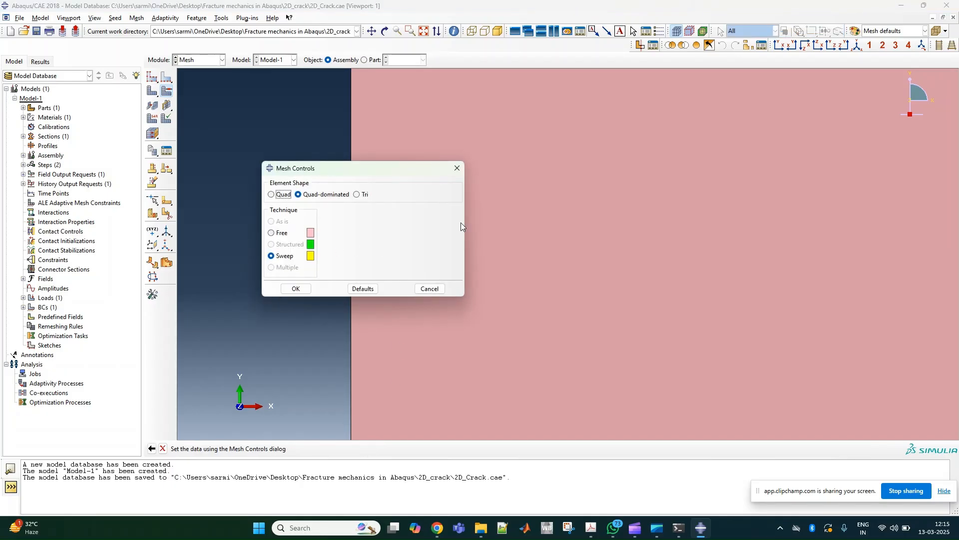
click(454, 169)
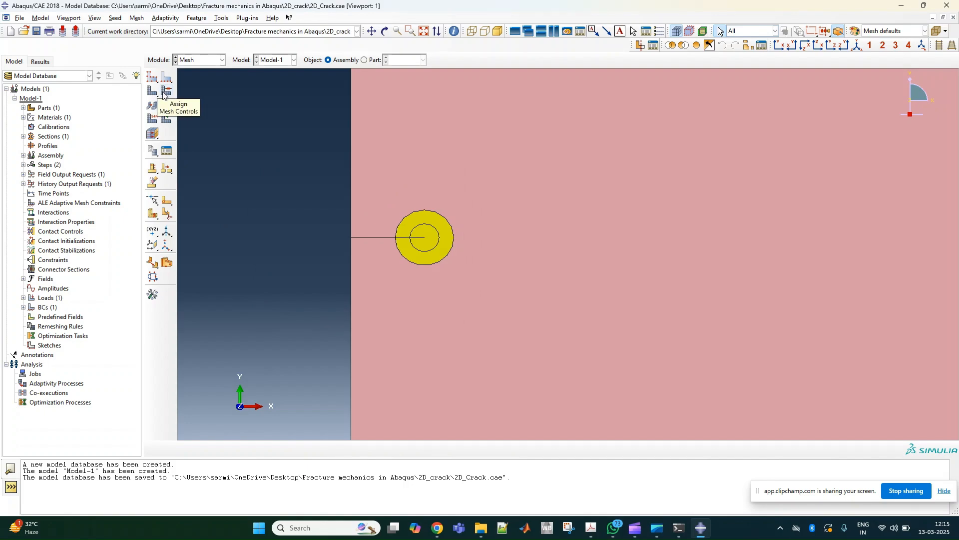
click(153, 119)
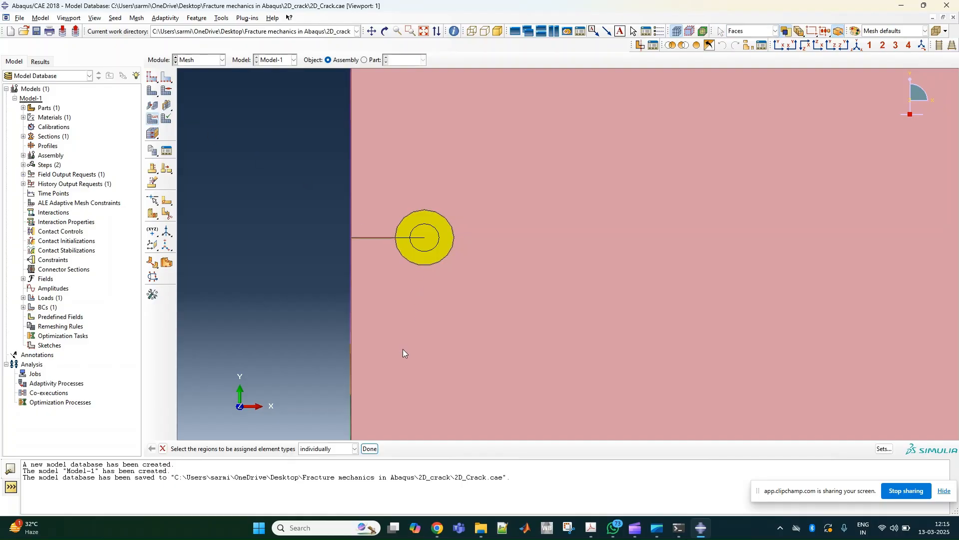
click(419, 239)
click(369, 448)
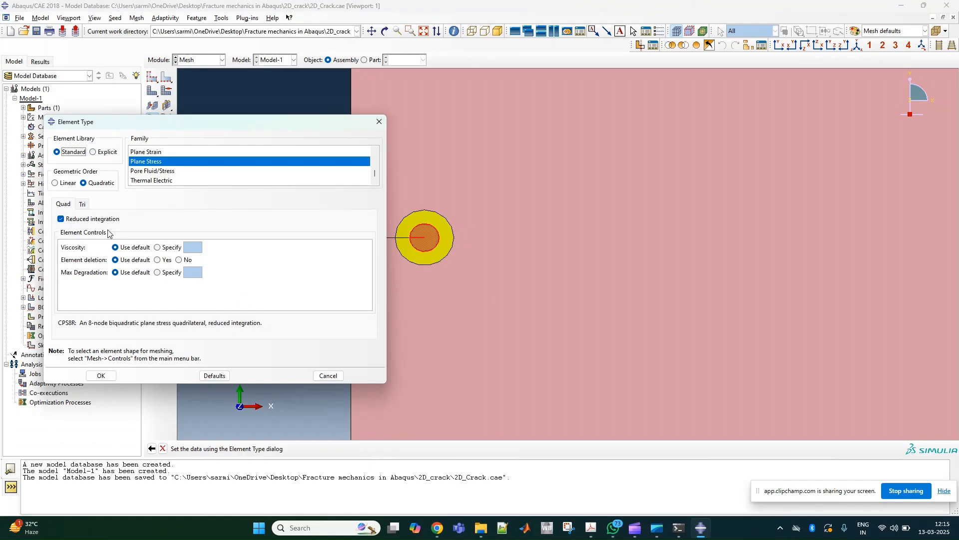
click(100, 376)
- Review the element type assigned to the two concentric crack-tip regions and cancel the reassignment
click(436, 223)
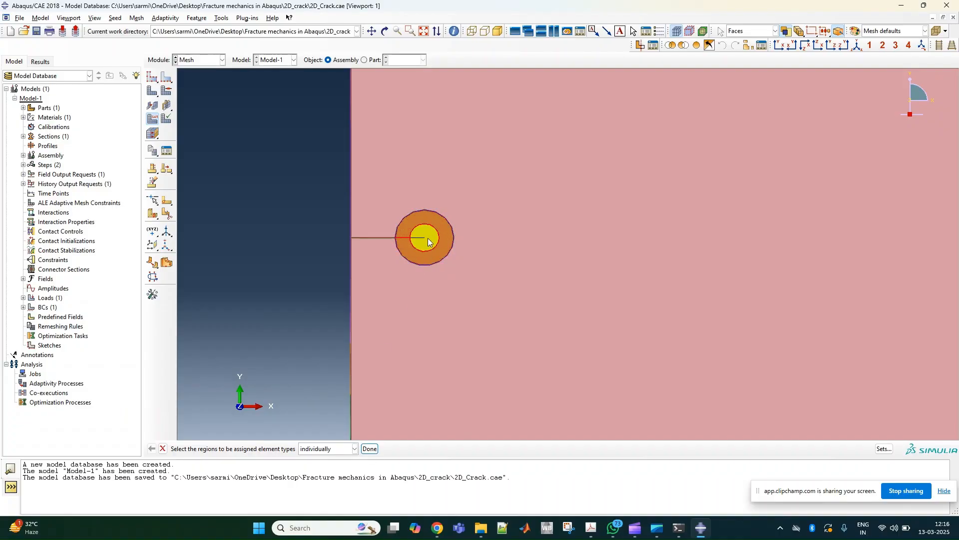
shift+click(428, 242)
click(369, 448)
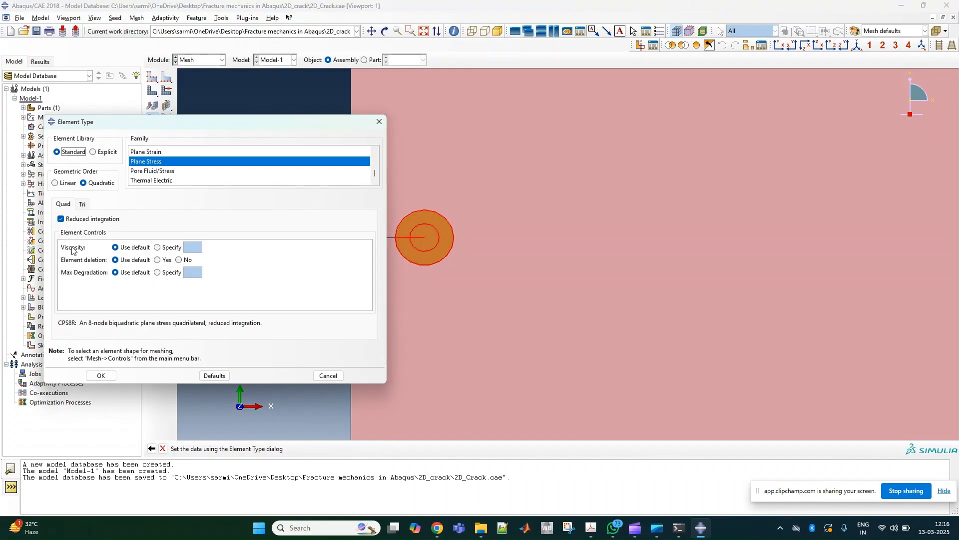
click(101, 375)
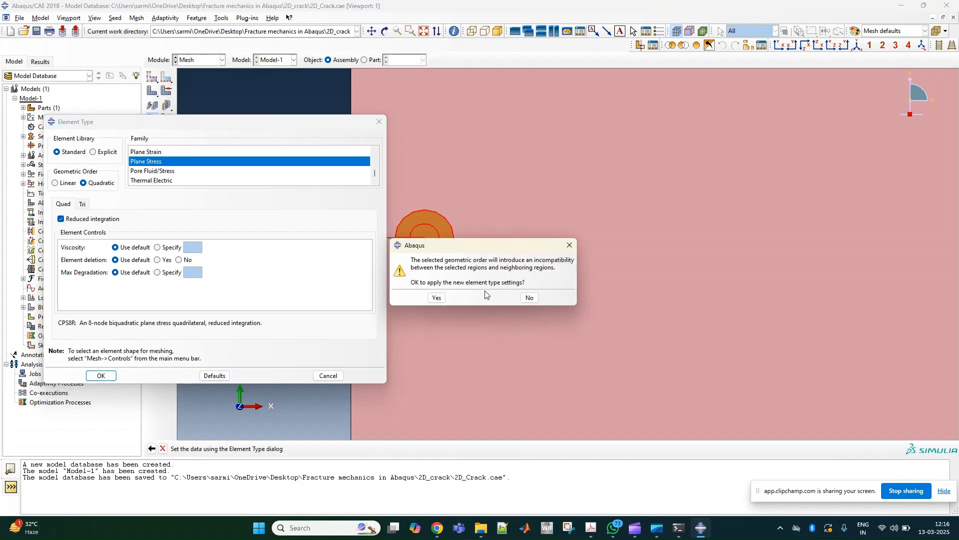
click(569, 245)
click(329, 376)
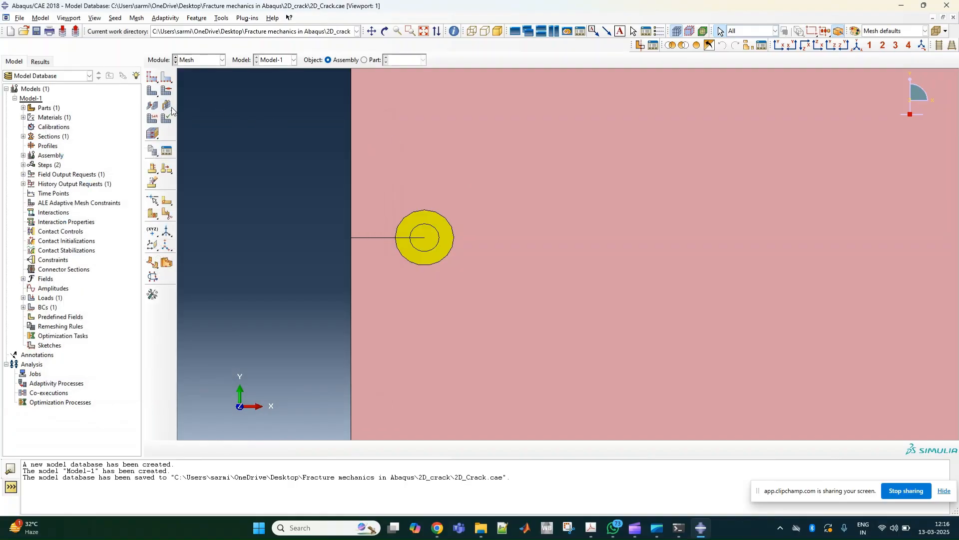
- Assign quadratic plane stress elements with reduced integration (CPS8R) to the plate region outside the circles
click(394, 150)
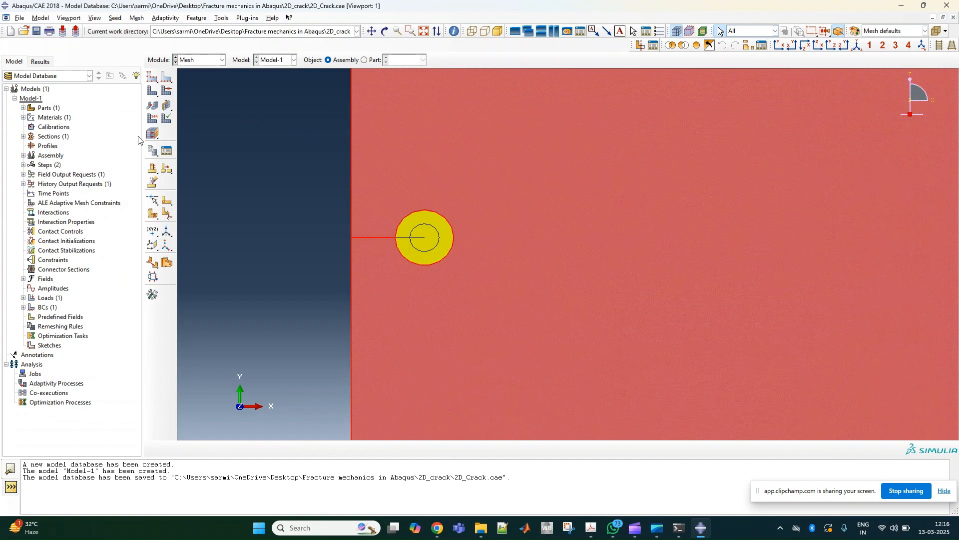
click(153, 118)
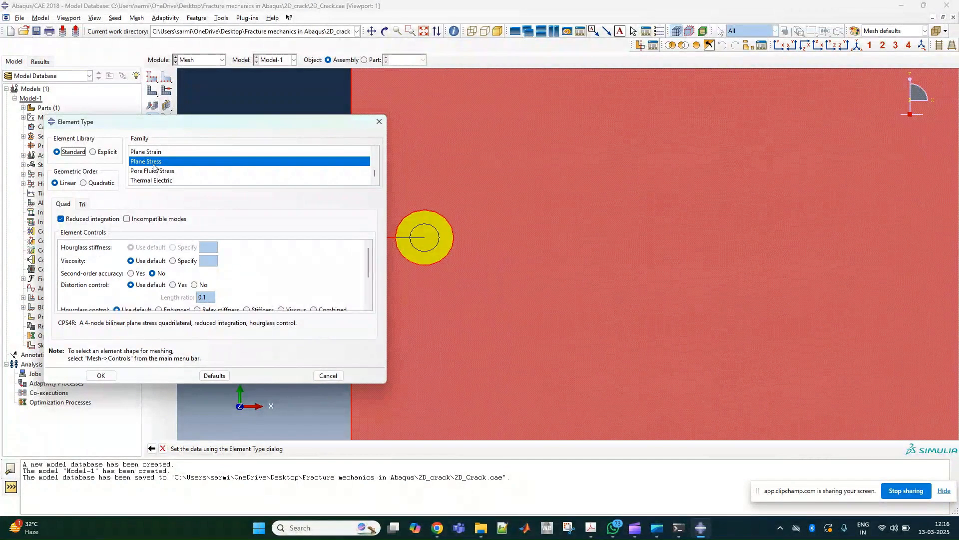
click(83, 183)
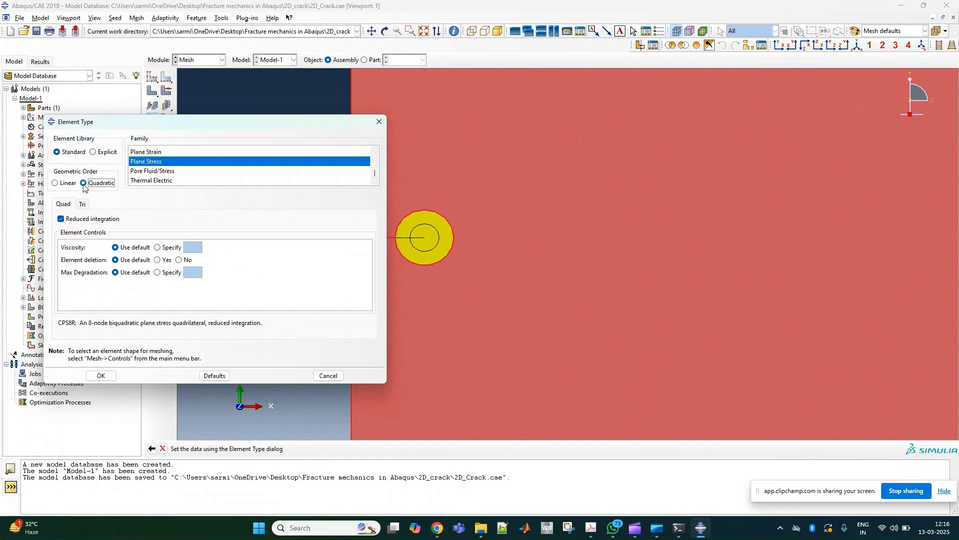
click(106, 376)
click(370, 448)
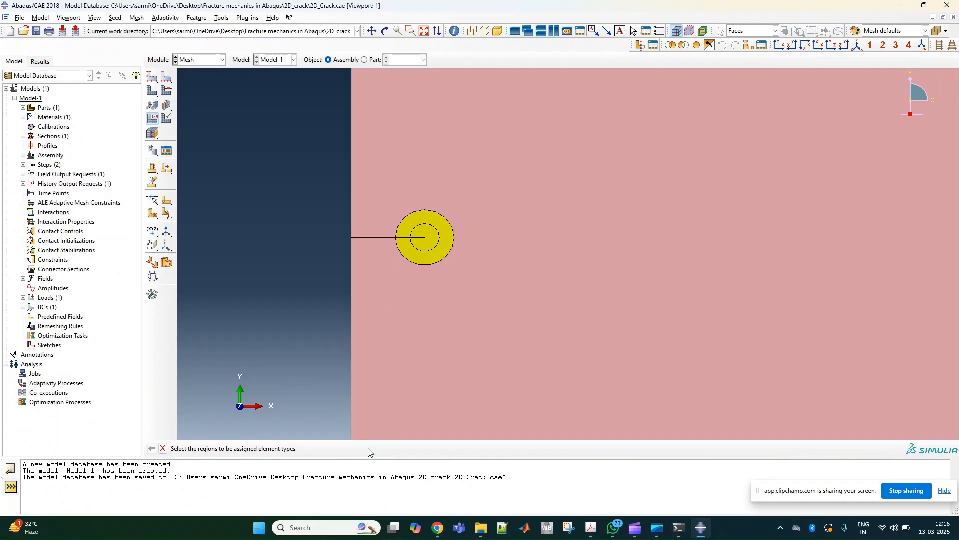
- Recheck the geometric order and element family of both circular crack-tip regions, then leave element type assignment
click(167, 102)
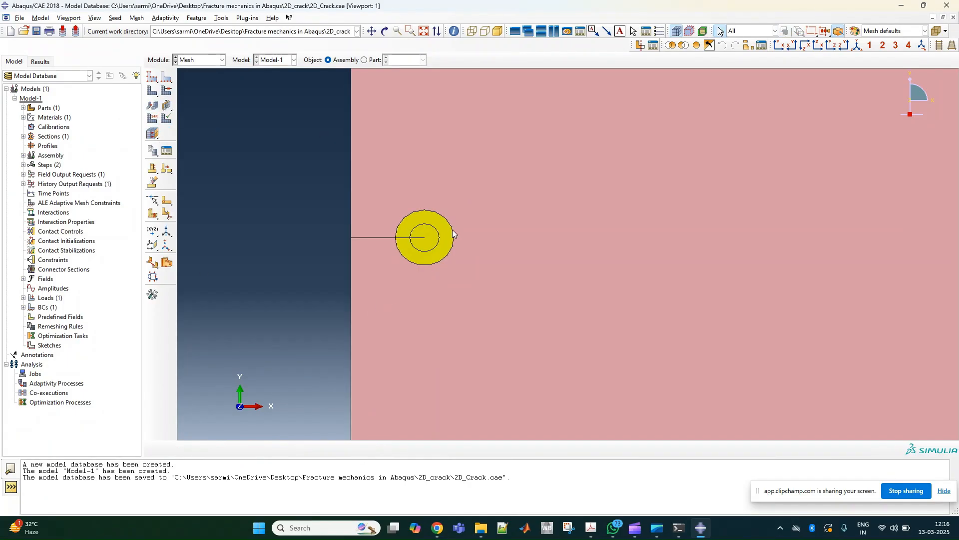
click(436, 221)
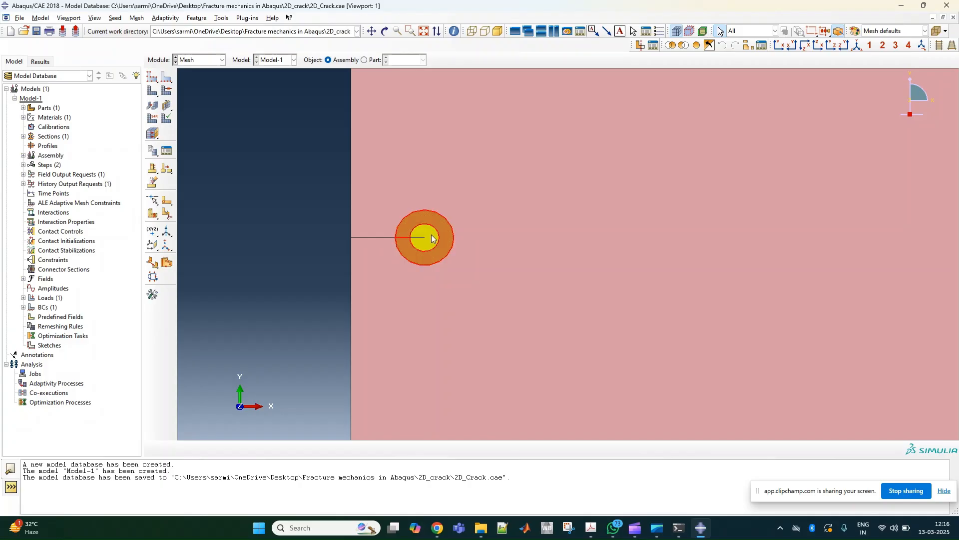
click(152, 118)
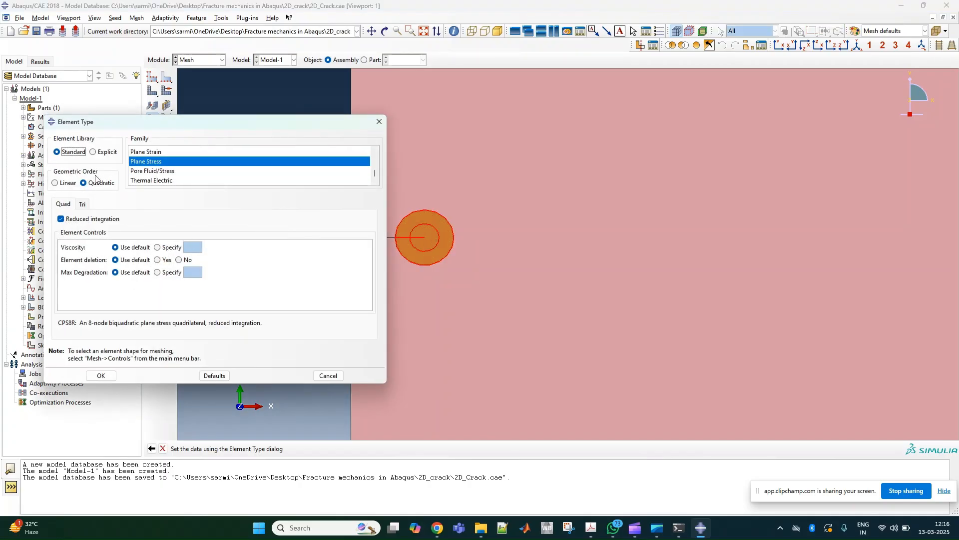
click(102, 376)
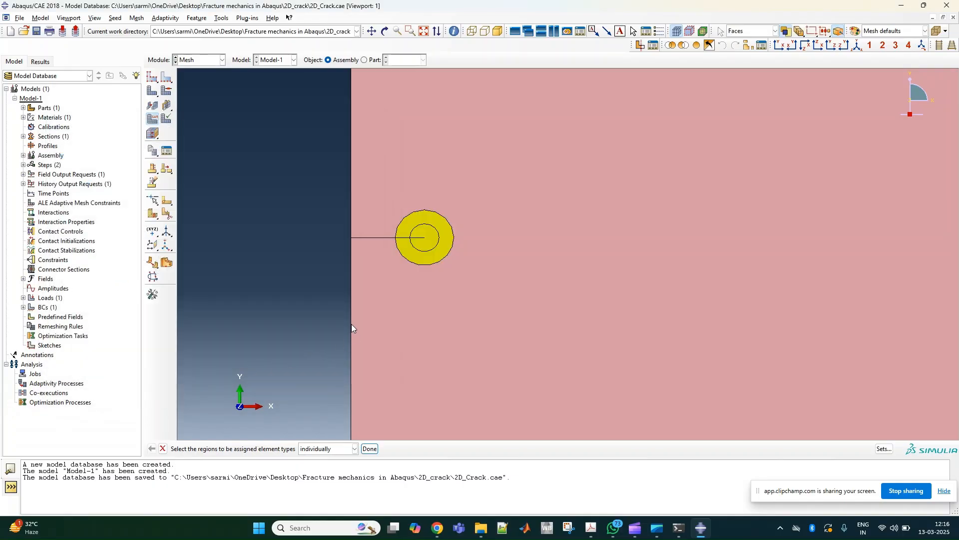
click(162, 448)
- Mesh the part instance with the existing global seeds and inspect the mesh around the crack tip and plate
click(153, 90)
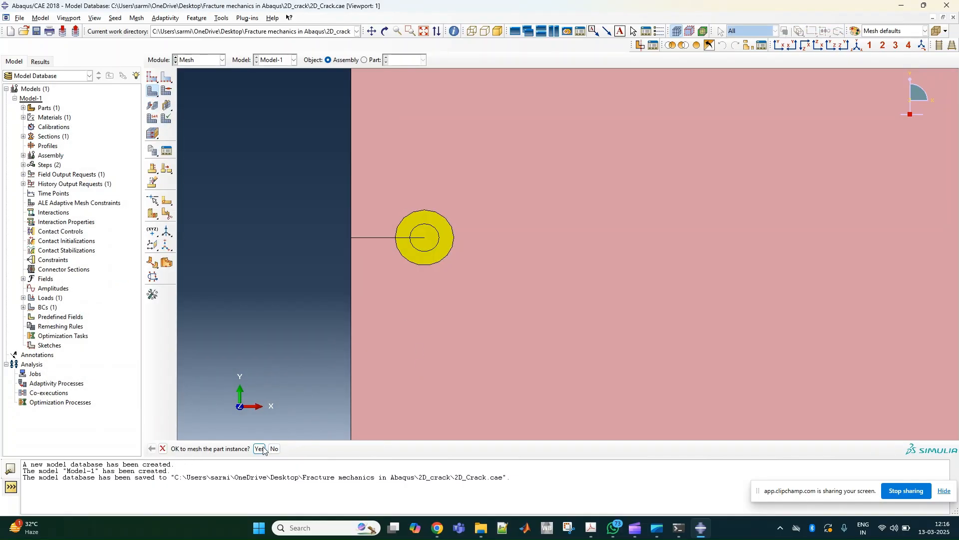
click(259, 448)
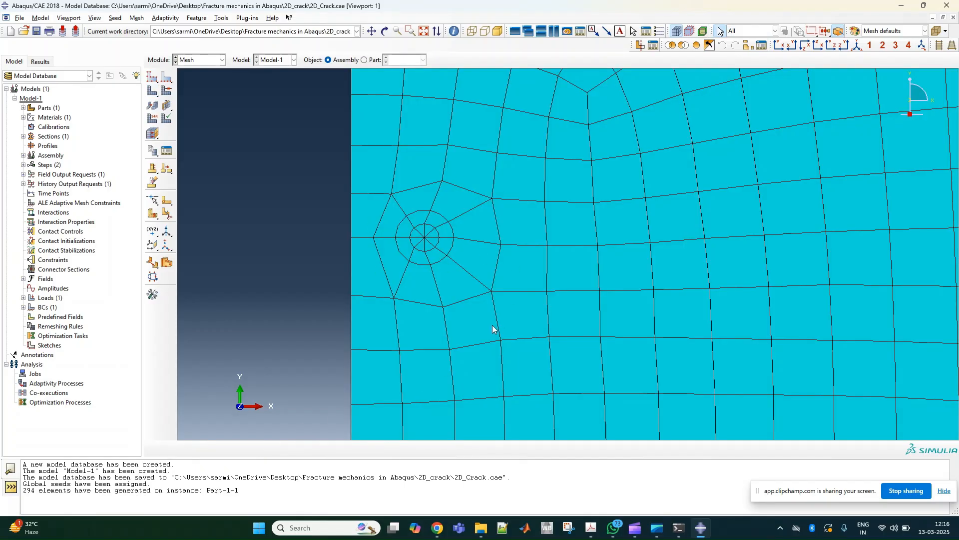
scroll(488, 287, down, 1)
scroll(488, 287, up, 1)
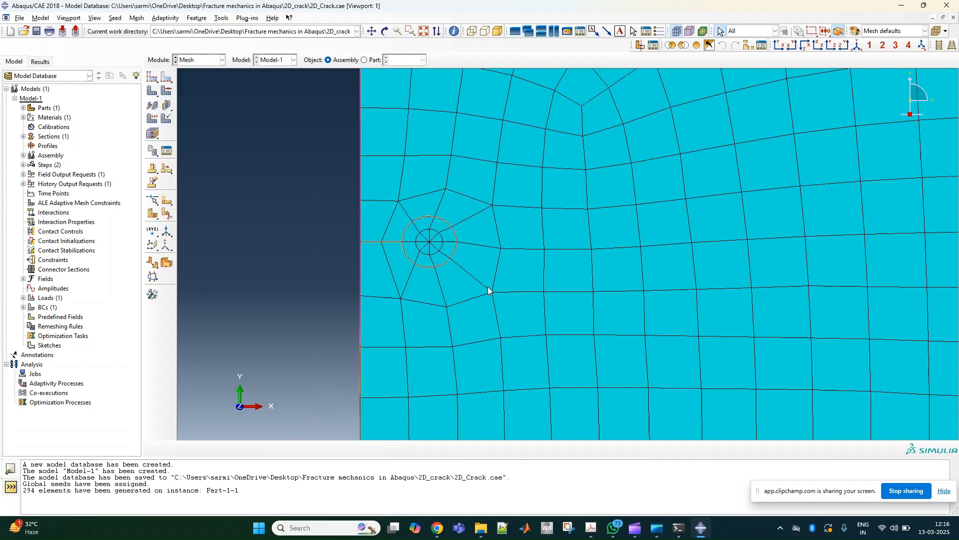
scroll(488, 290, up, 5)
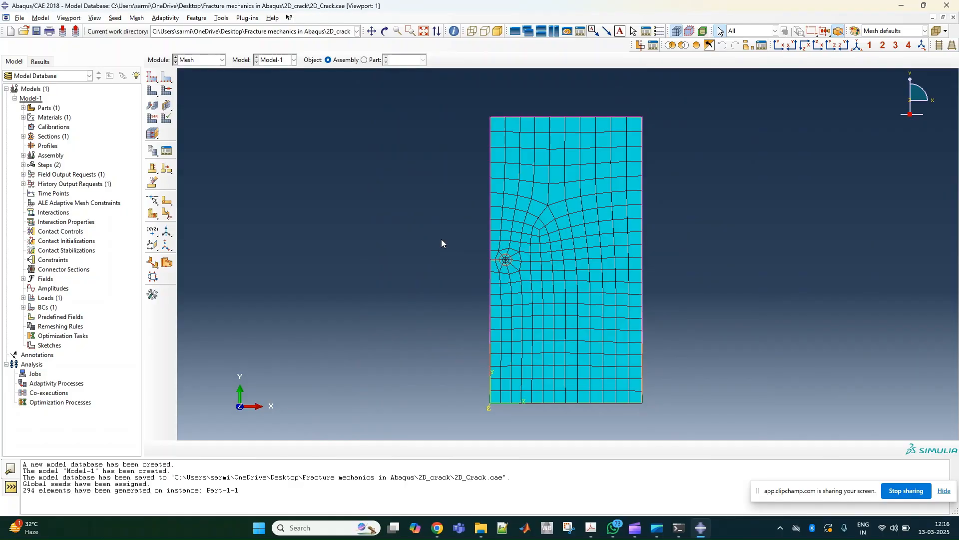
scroll(481, 246, down, 3)
- Set the approximate global seed size to 4, delete the invalidated mesh, and remesh the part instance
click(152, 77)
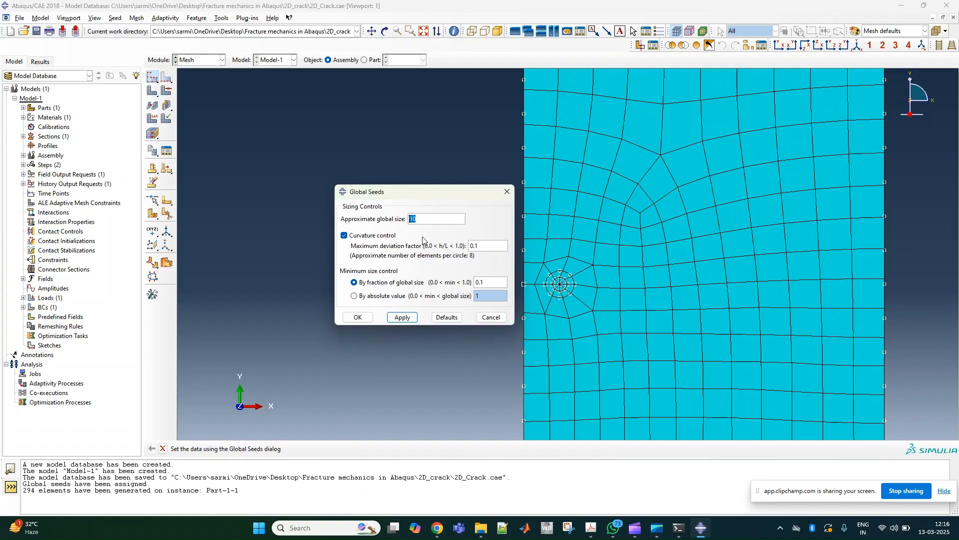
click(358, 317)
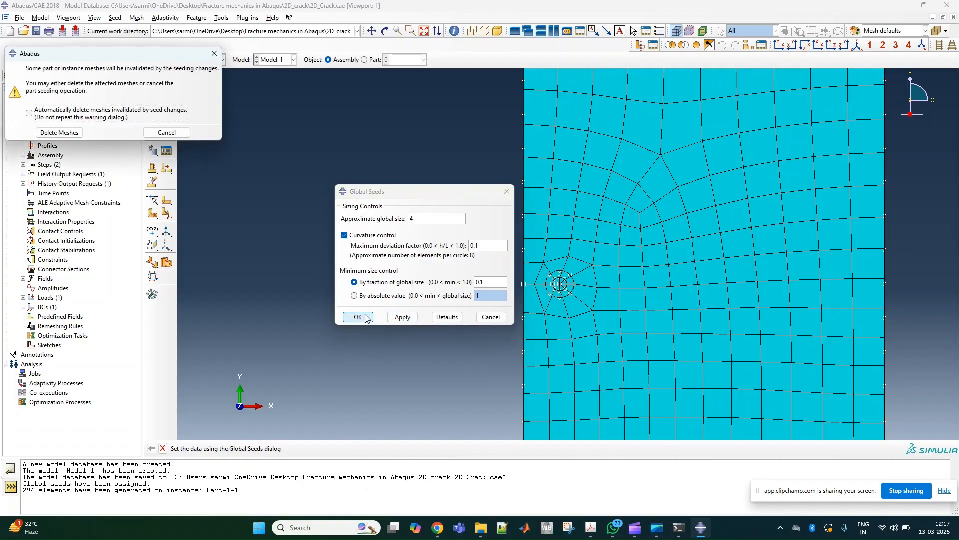
click(59, 133)
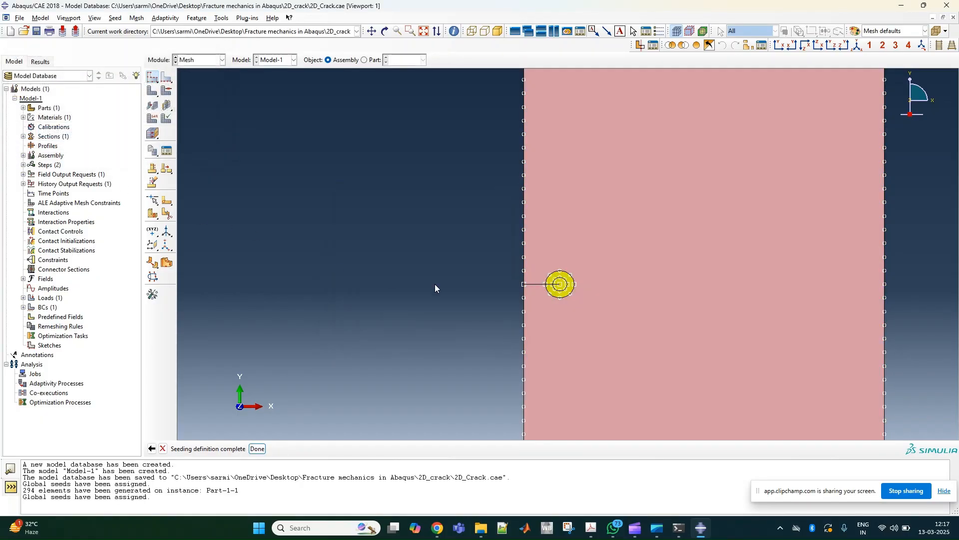
click(152, 90)
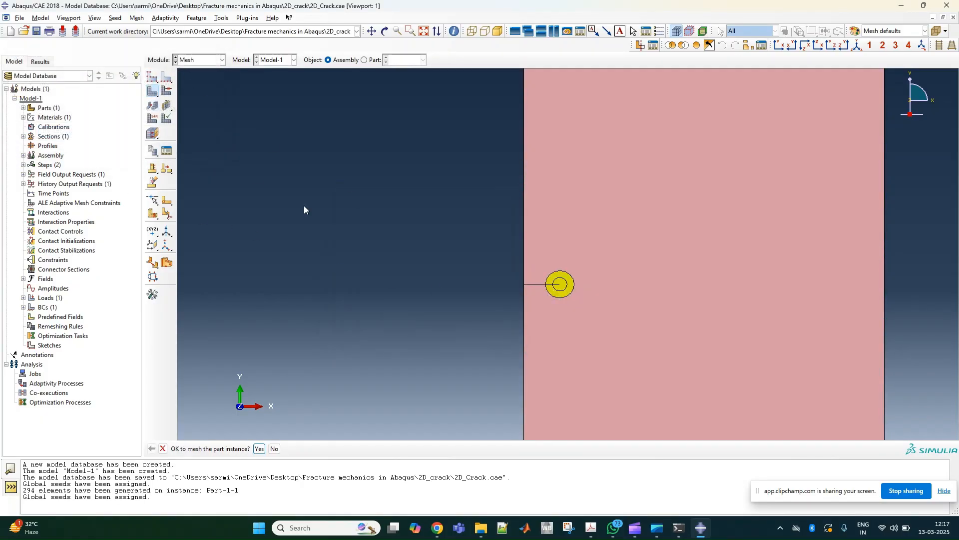
click(259, 448)
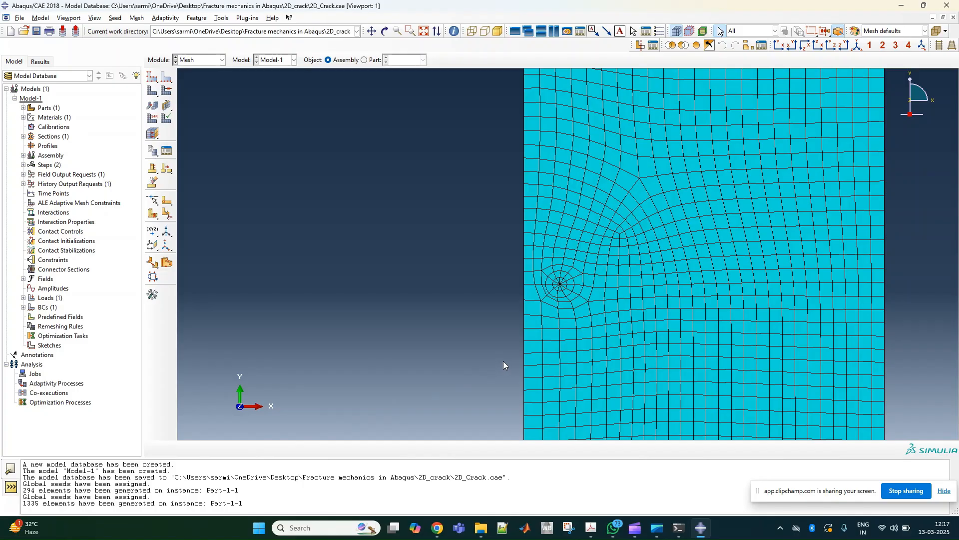
- Refine the approximate global seed size to 2, delete the invalidated mesh, and mesh the part instance again
click(152, 77)
text(2)
click(358, 317)
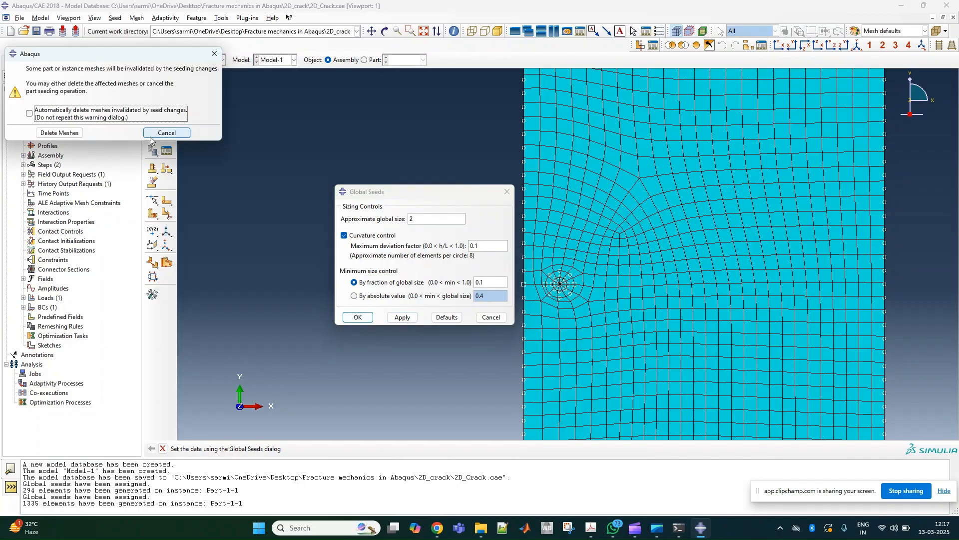
click(59, 132)
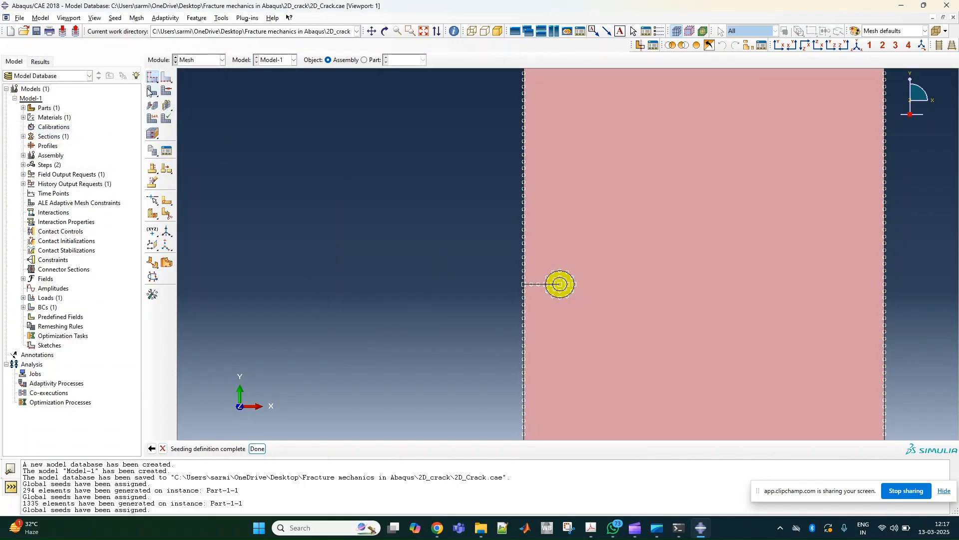
click(153, 90)
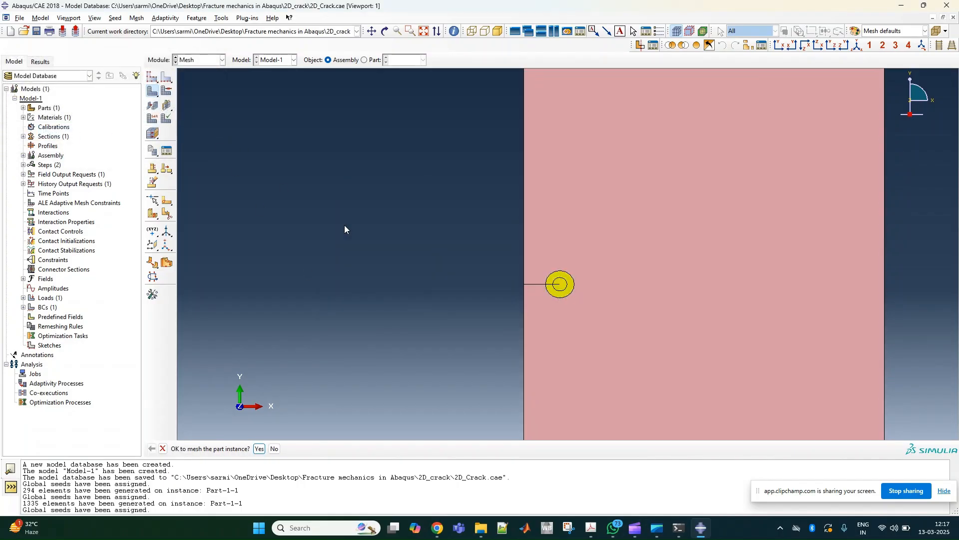
click(259, 449)
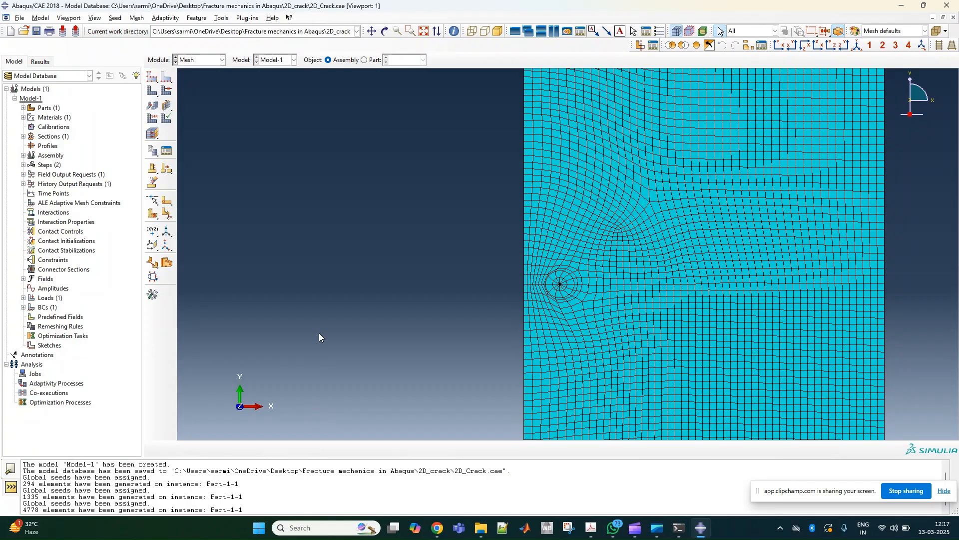
- Seed the crack-line edge between the two circles by number with 2 elements and no bias, and remesh the part instance
scroll(599, 272, up, 10)
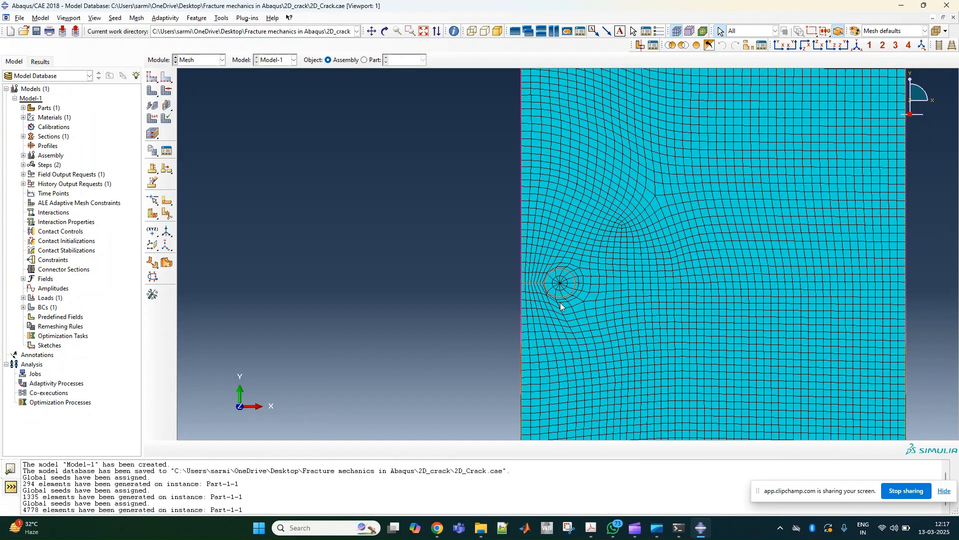
scroll(550, 274, up, 2)
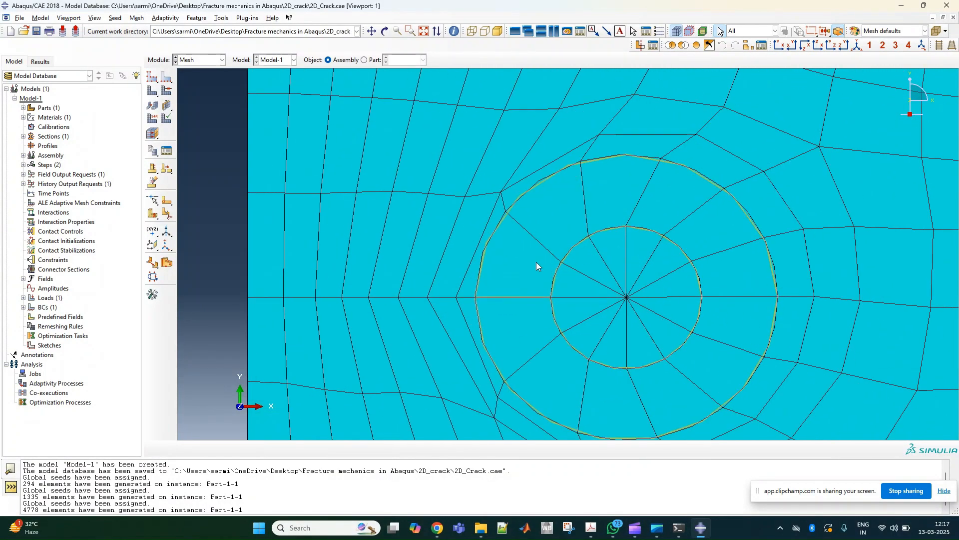
click(167, 76)
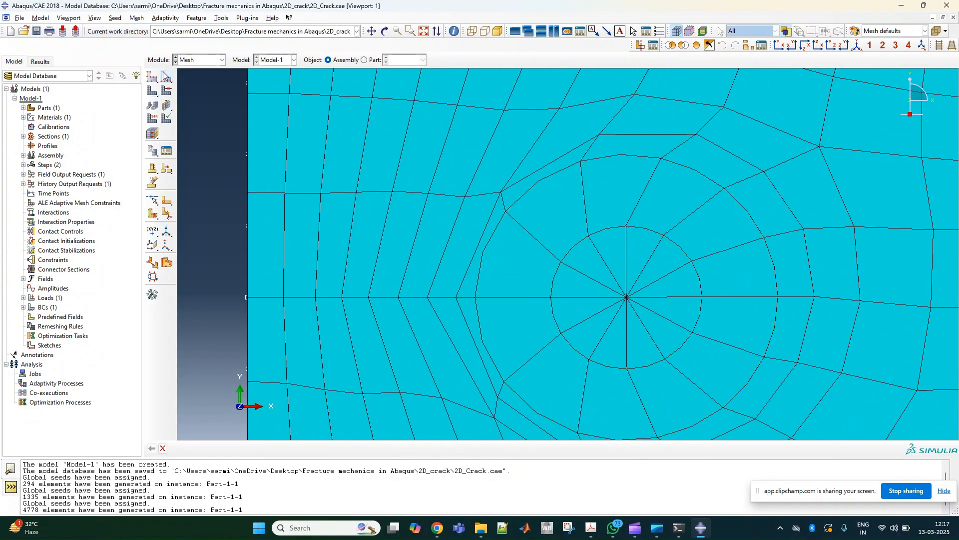
click(517, 297)
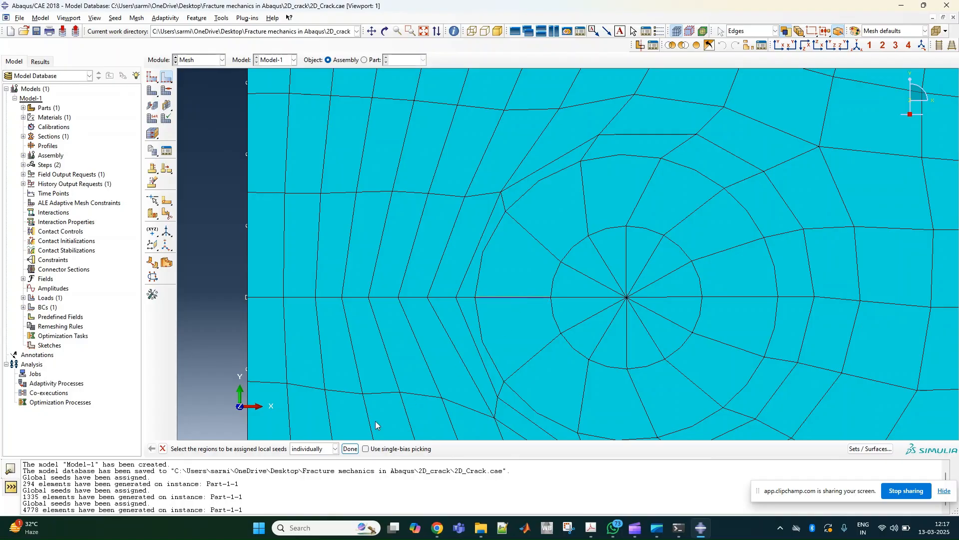
click(350, 449)
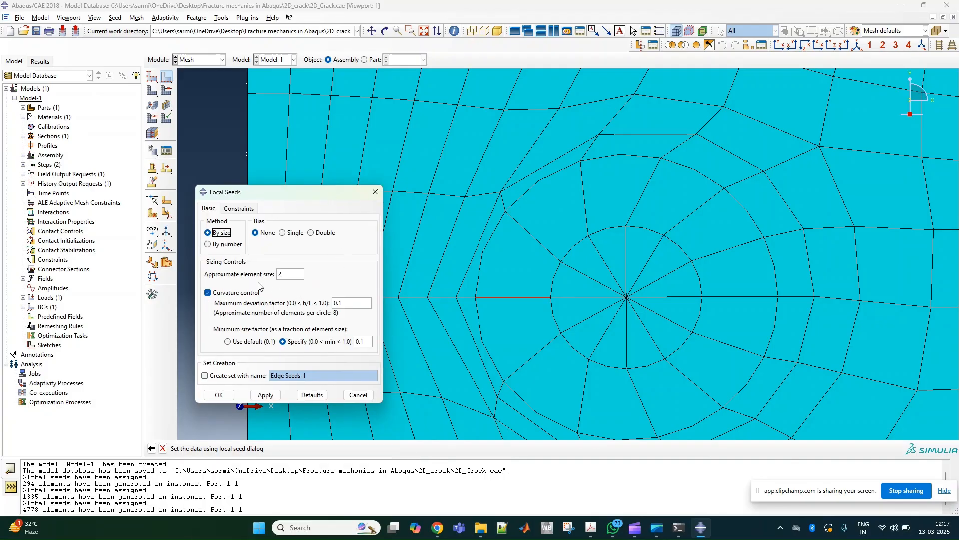
click(222, 244)
click(287, 272)
click(217, 346)
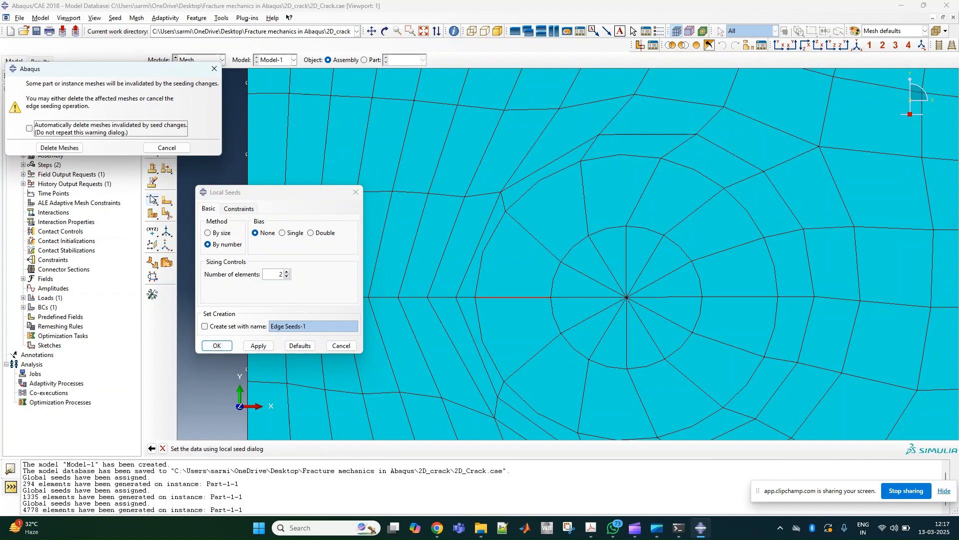
click(60, 148)
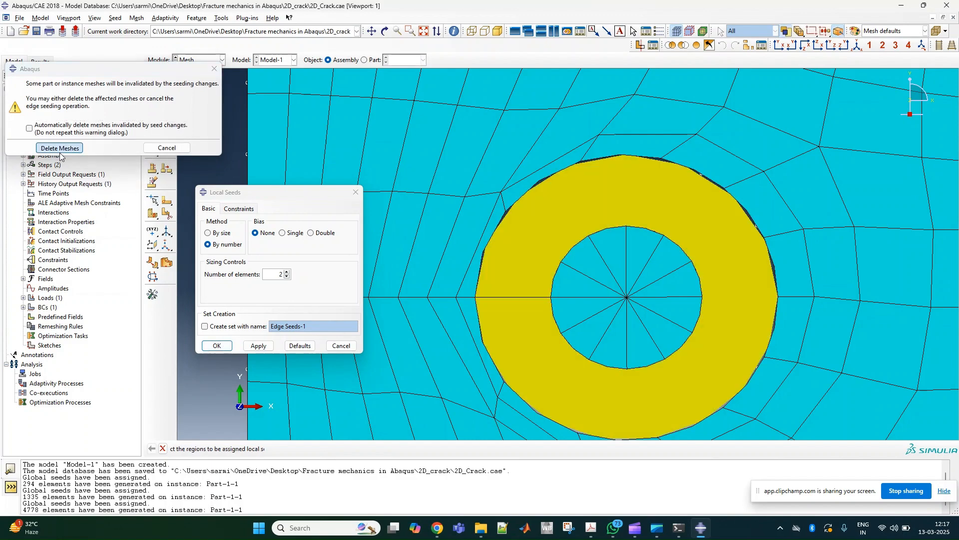
click(152, 91)
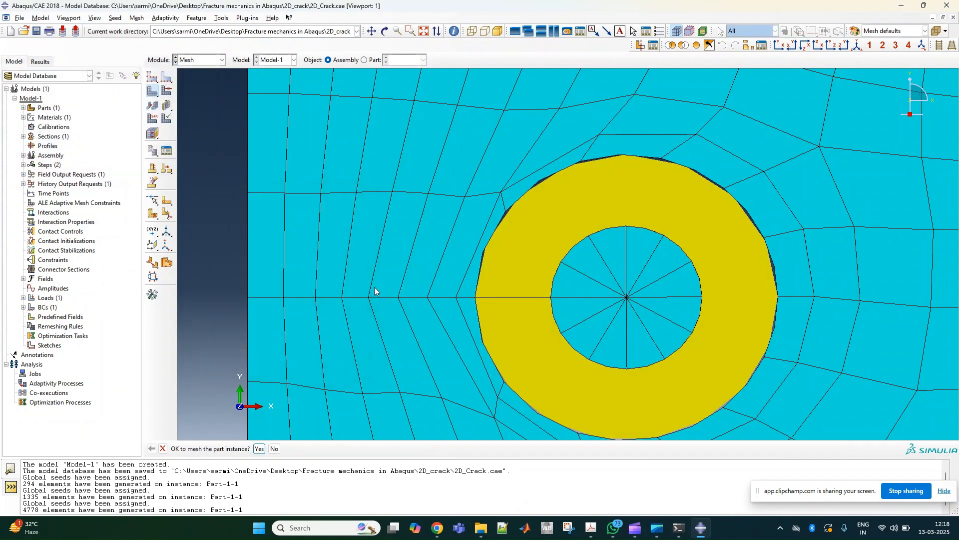
click(259, 448)
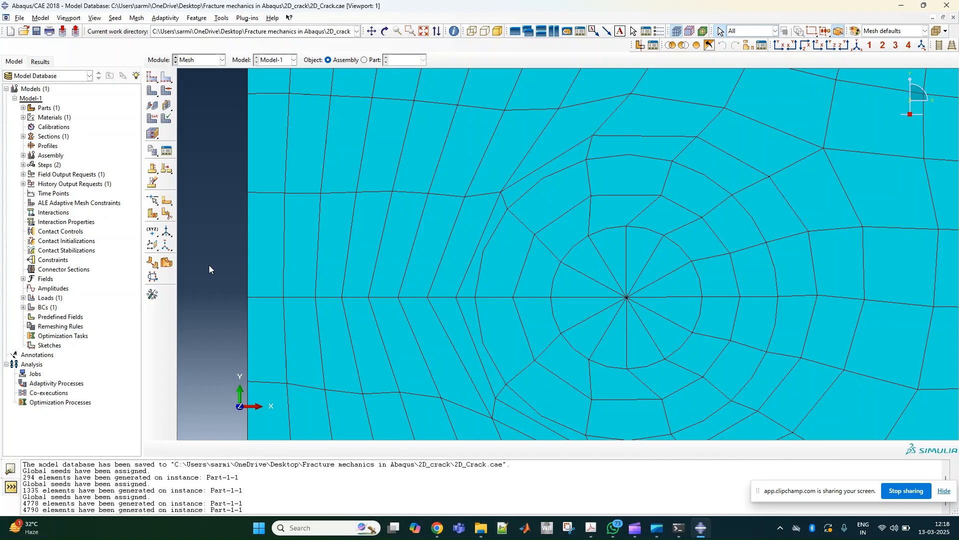
- Create a full-analysis job for Model-1 with background run mode and immediate submission
click(201, 59)
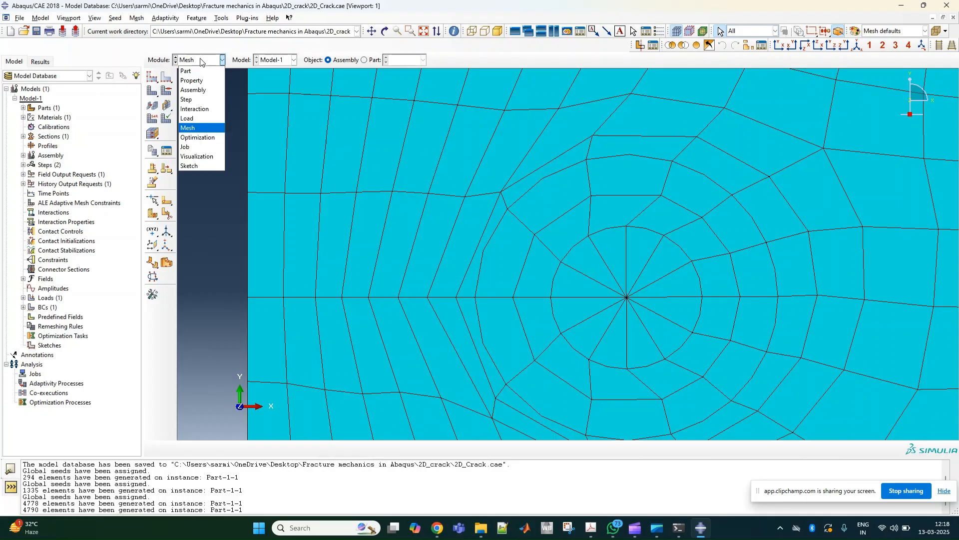
click(202, 146)
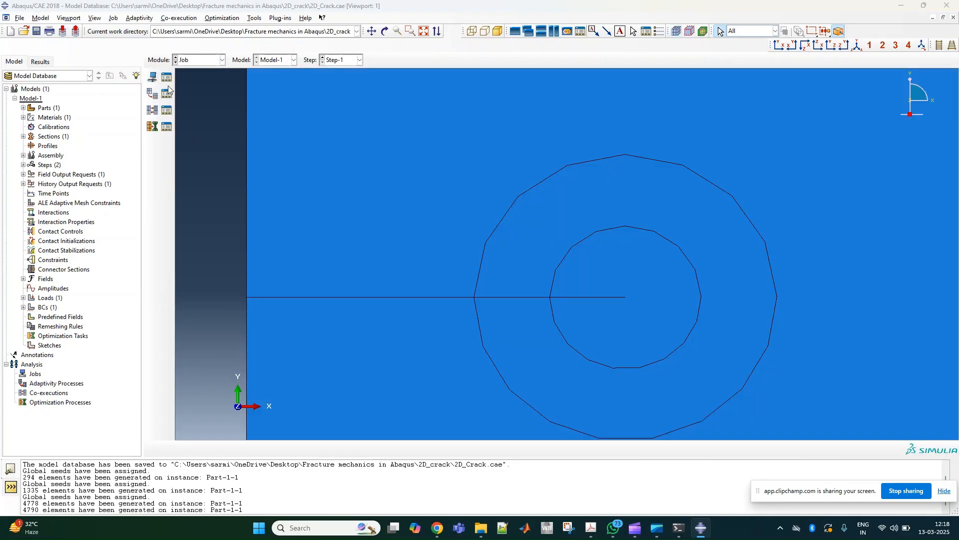
drag(400, 269, 367, 76)
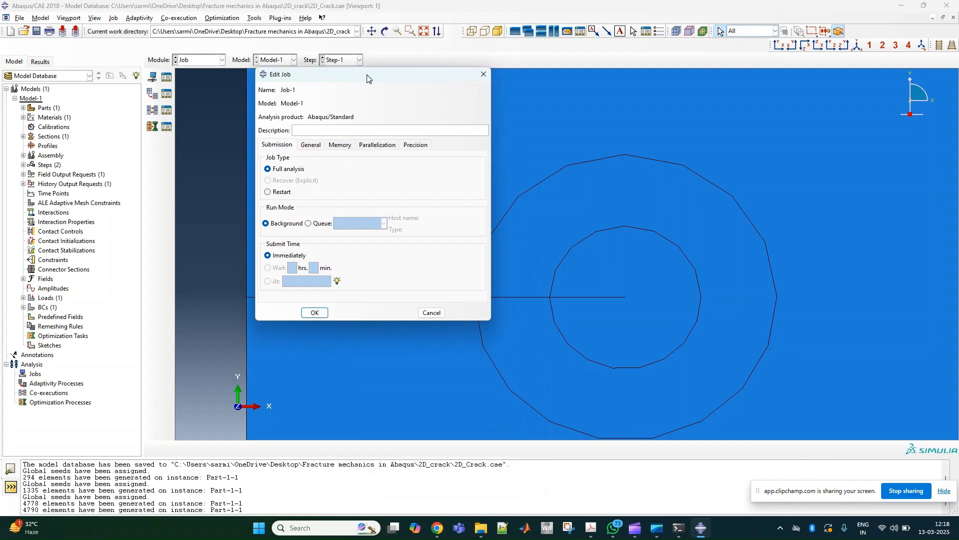
click(313, 313)
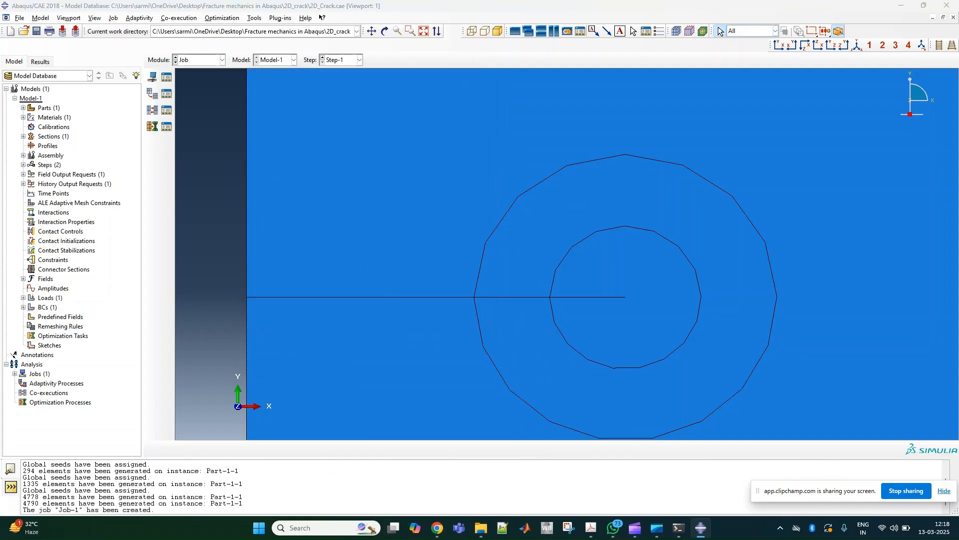
- Open the job manager and submit Job-1 for analysis
click(166, 77)
drag(474, 215, 468, 209)
scroll(674, 271, down, 2)
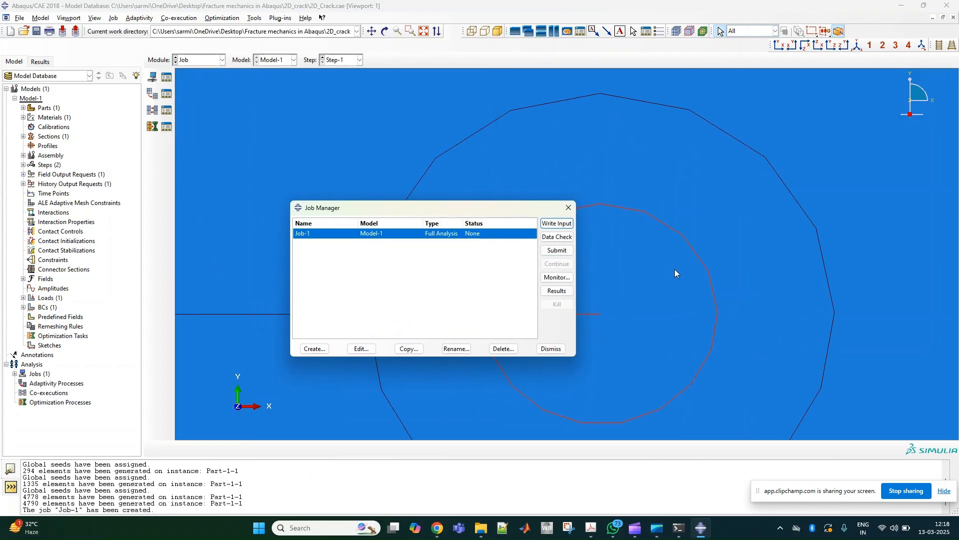
scroll(615, 310, up, 5)
scroll(610, 313, up, 5)
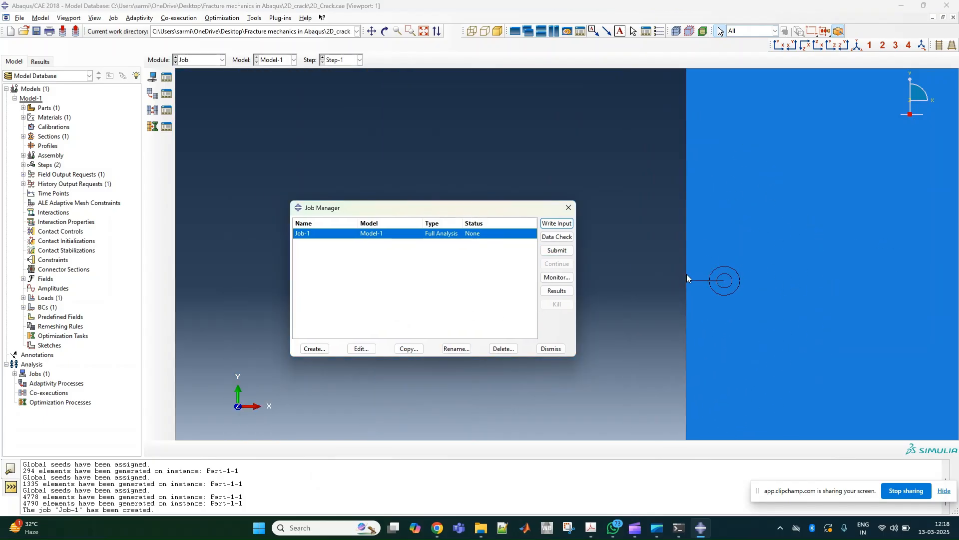
scroll(672, 283, up, 5)
scroll(870, 302, down, 5)
scroll(784, 299, up, 4)
scroll(722, 300, down, 1)
click(559, 251)
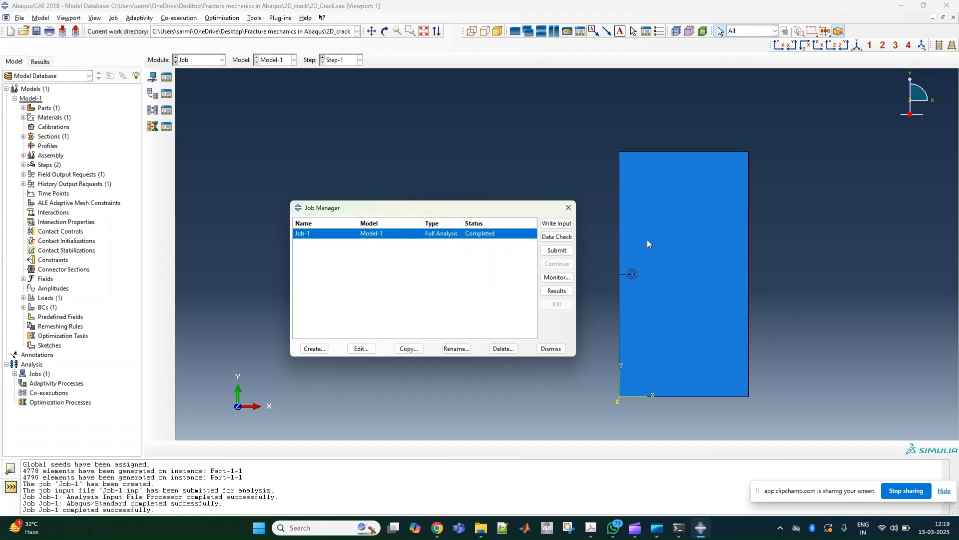
- Open the Job-1 results, plot the von Mises stress contours on the deformed plate, and examine the stress field around the crack tip
click(554, 291)
click(152, 123)
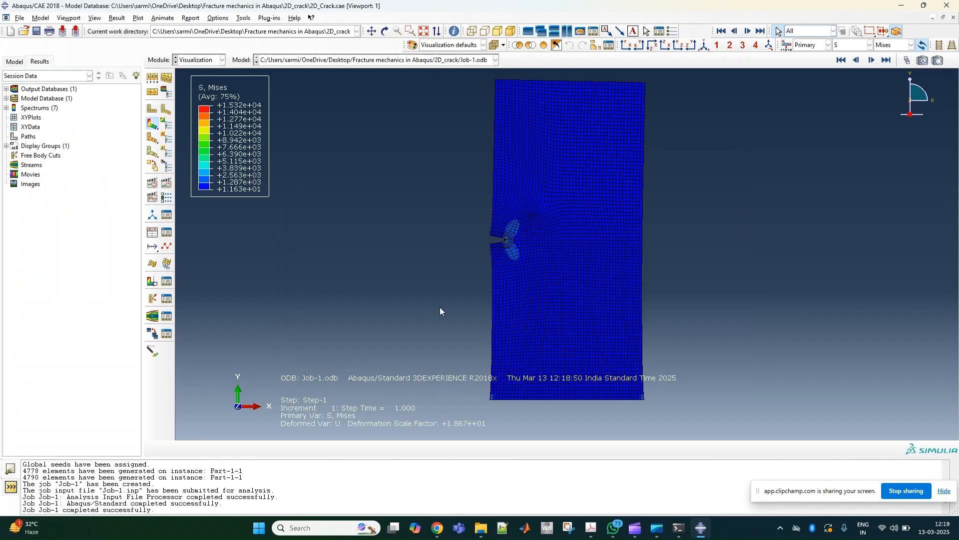
scroll(504, 233, up, 5)
scroll(502, 230, up, 10)
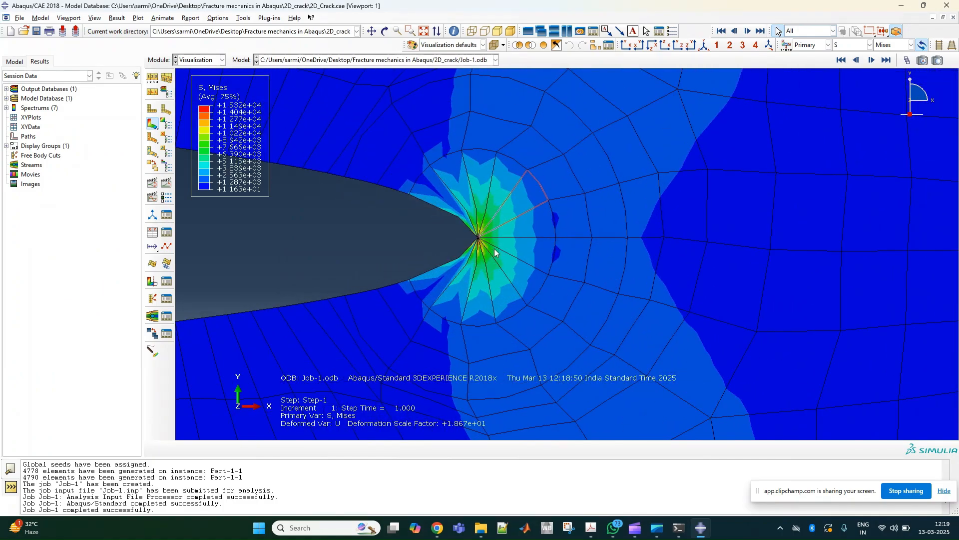
scroll(472, 230, up, 5)
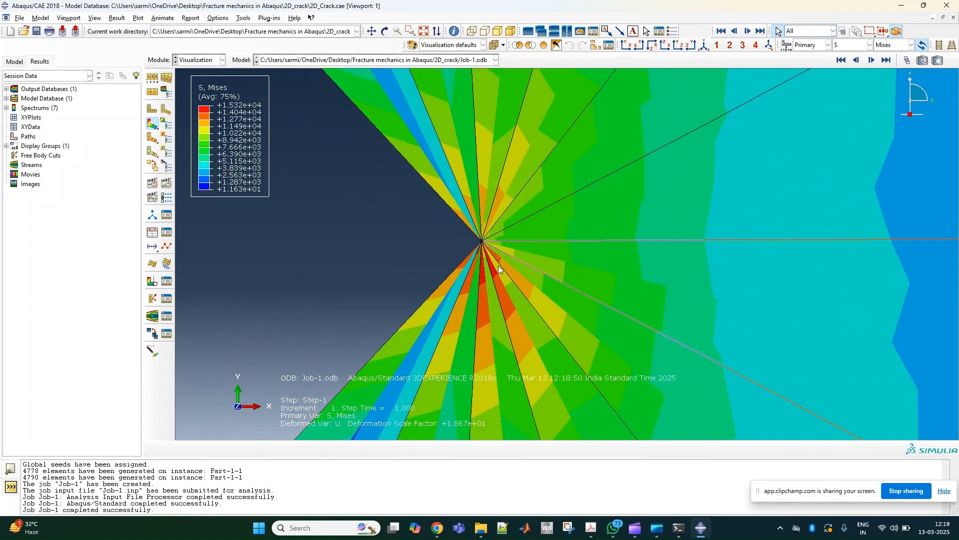
scroll(505, 303, down, 15)
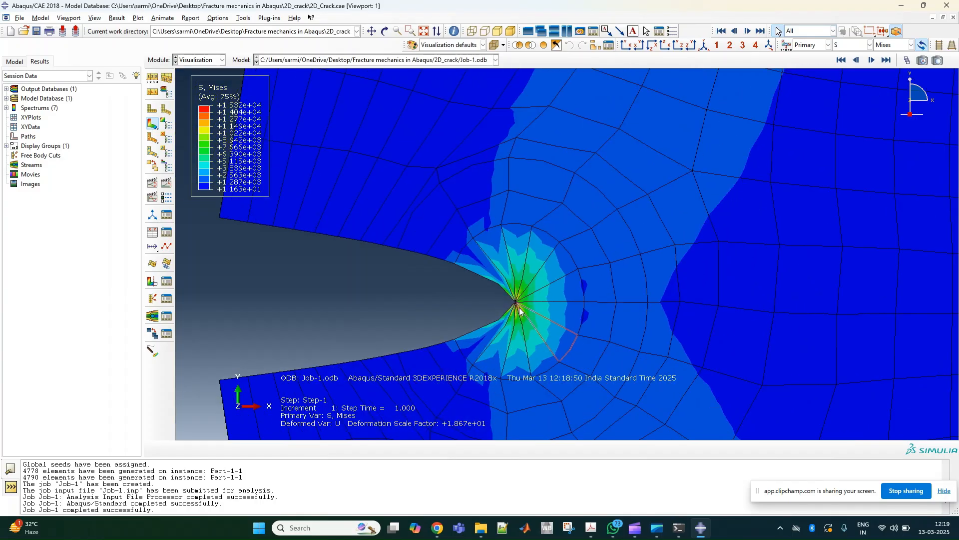
scroll(520, 310, down, 15)
scroll(528, 343, up, 2)
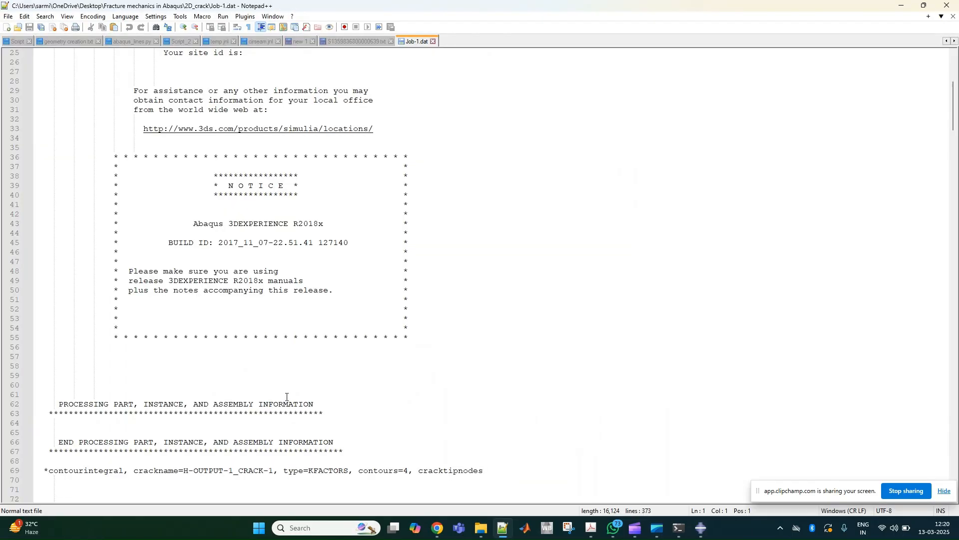
scroll(287, 394, down, 20)
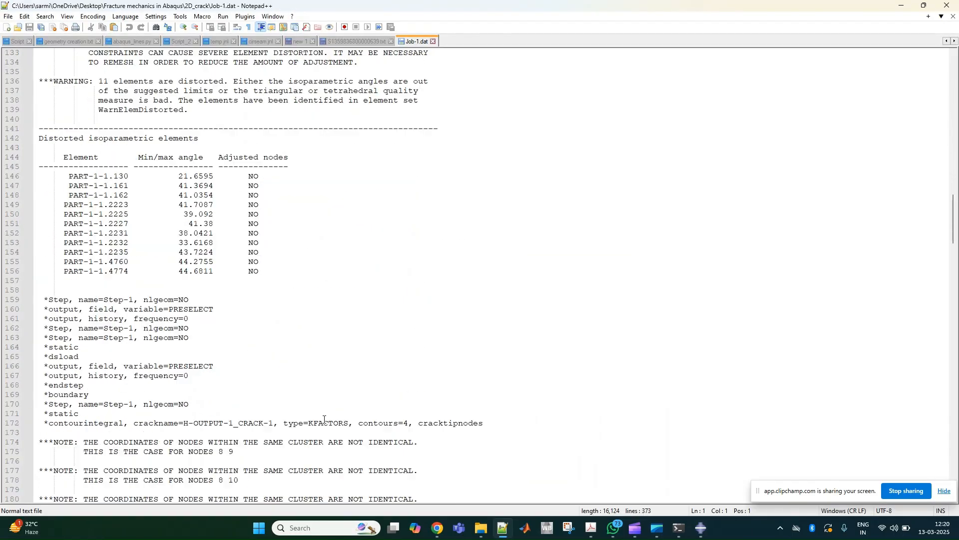
- Switch to Job-1.dat in Notepad++ and examine the K1 estimates for the four contours, along with the problem size data
scroll(337, 424, down, 7)
scroll(336, 426, up, 6)
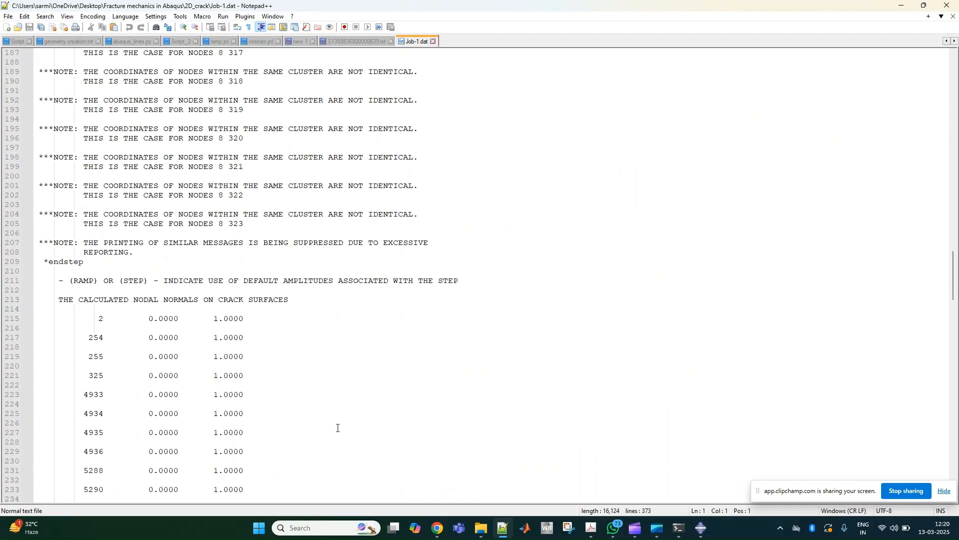
scroll(338, 428, down, 20)
scroll(337, 424, down, 9)
scroll(340, 420, up, 10)
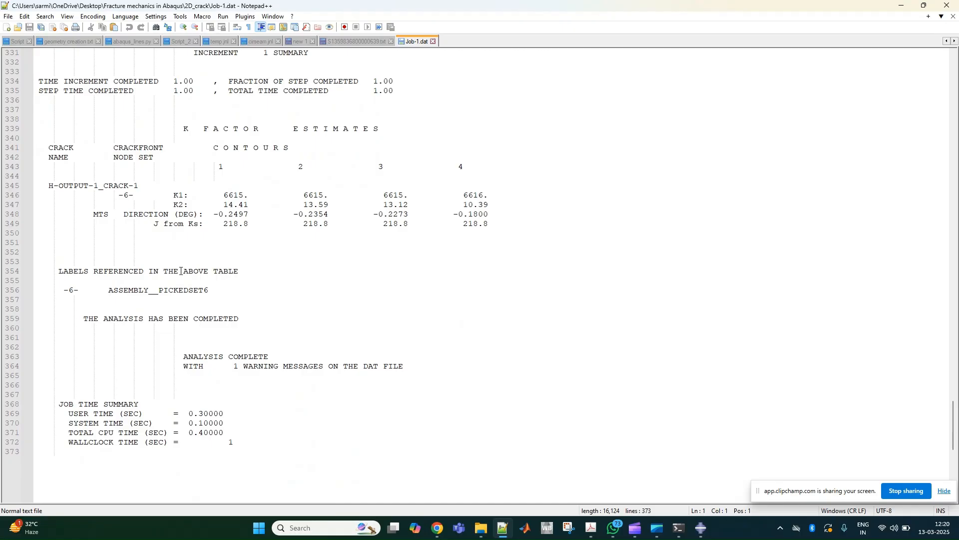
drag(218, 195, 500, 196)
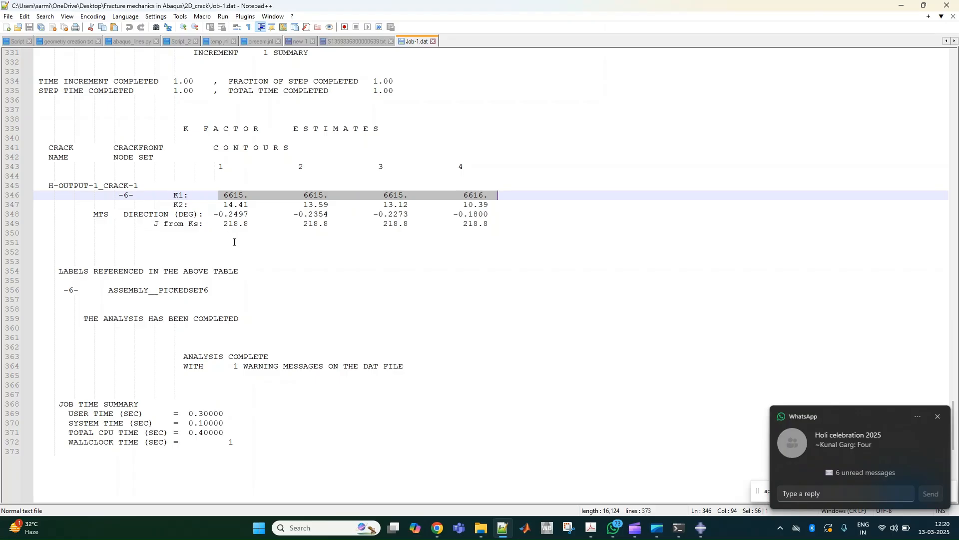
scroll(233, 254, up, 20)
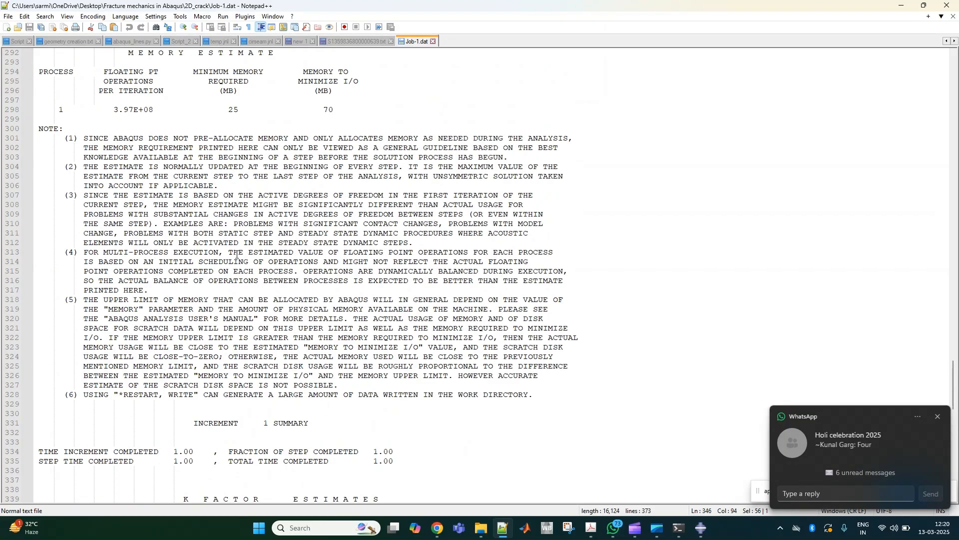
scroll(239, 270, up, 20)
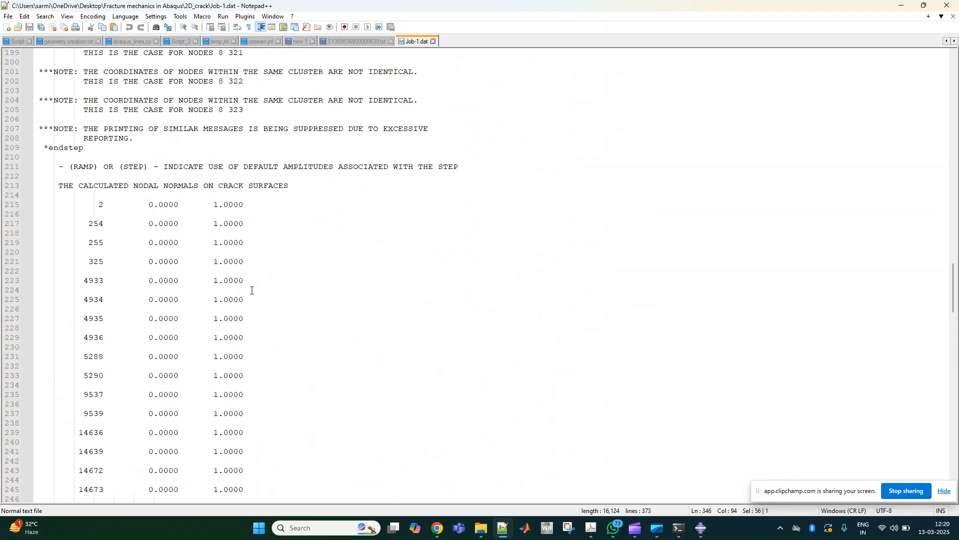
scroll(487, 192, down, 12)
scroll(487, 191, down, 14)
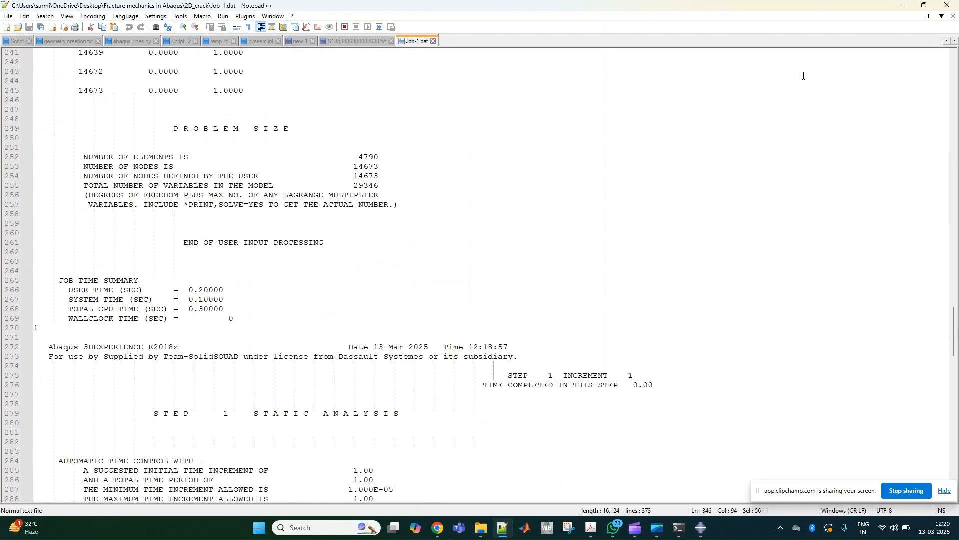
- Launch Excel with a blank workbook and dock its window to one half of the screen
click(333, 524)
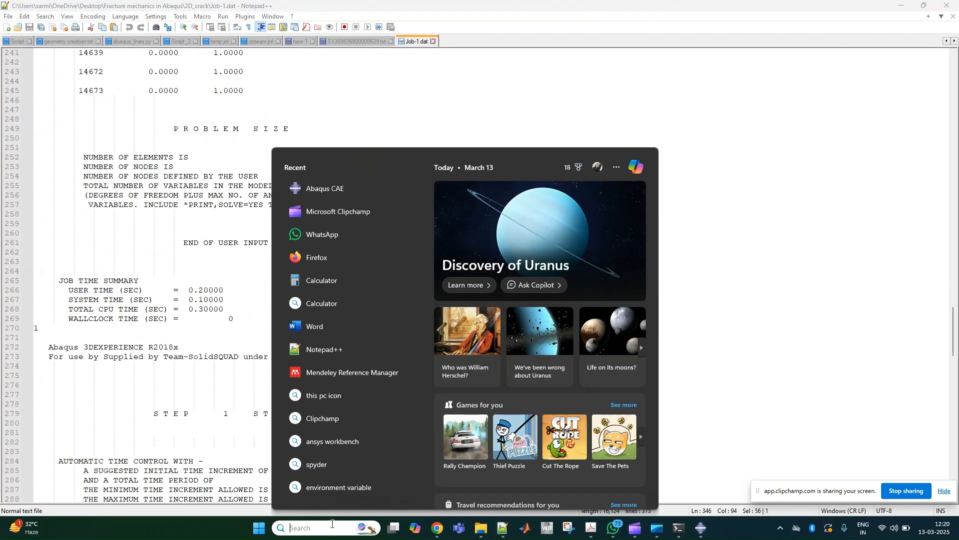
text(excel)
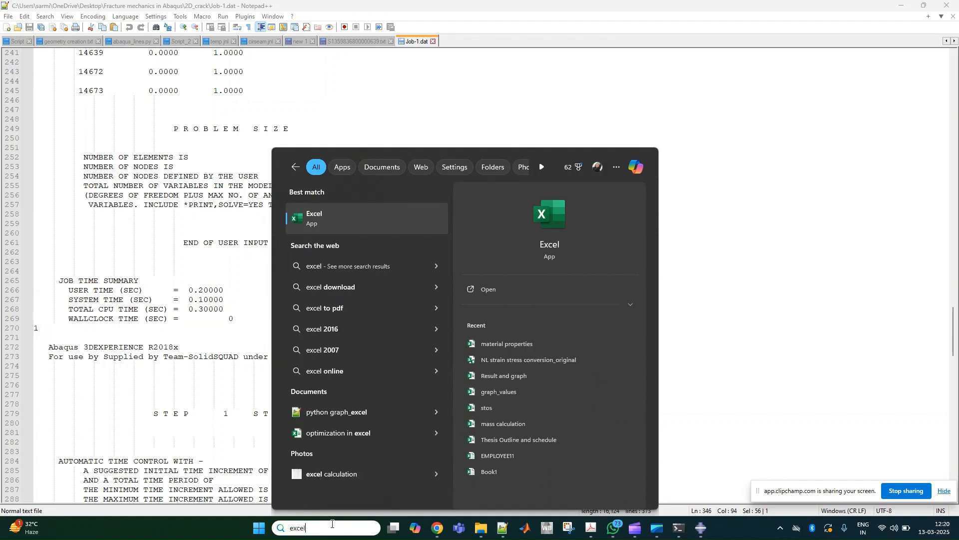
click(394, 222)
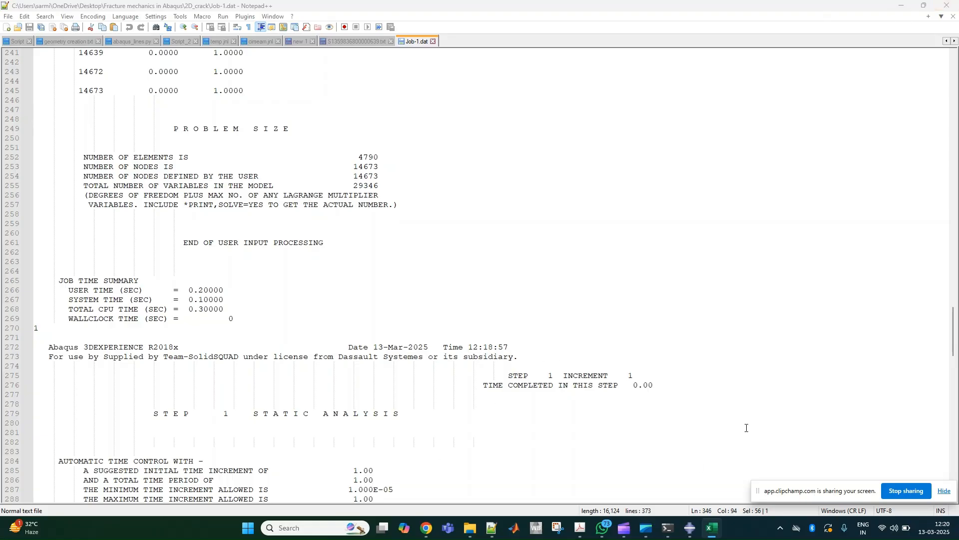
drag(585, 537, 460, 73)
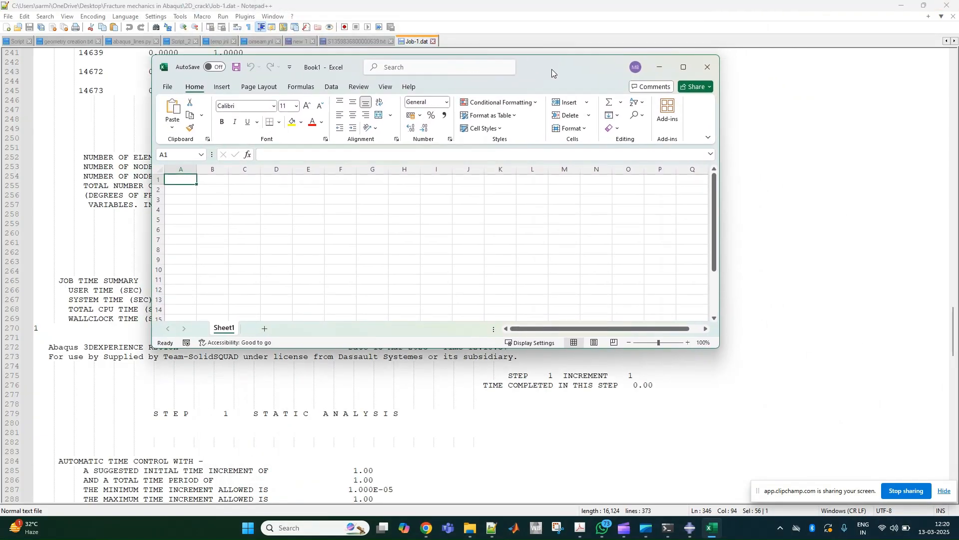
drag(547, 73, 1, 103)
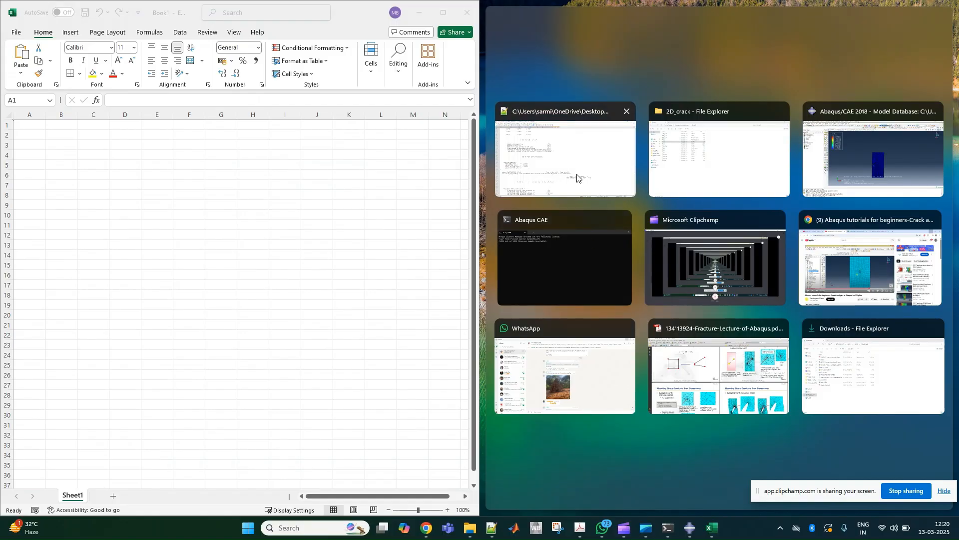
click(664, 491)
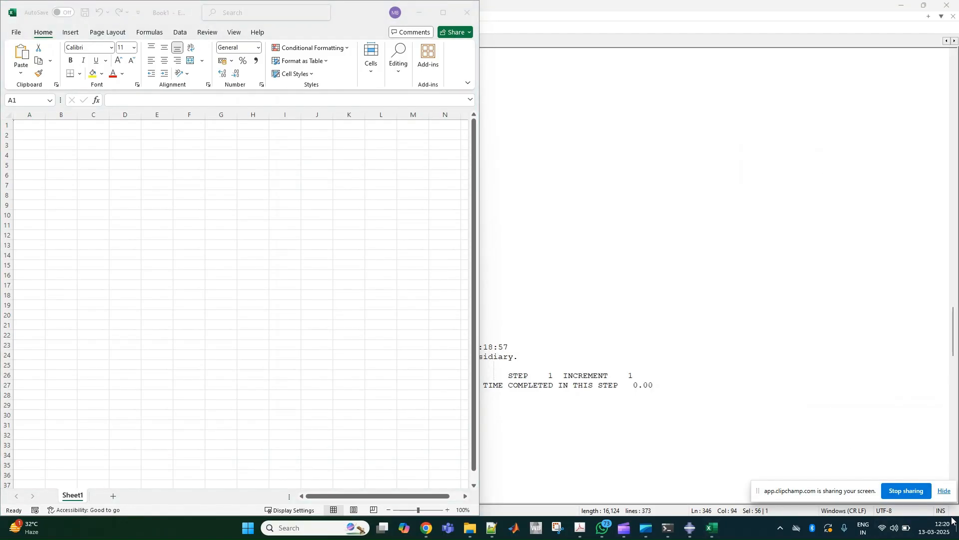
- Minimise the other windows and dock the Elements of Fracture Mechanics PDF in Acrobat beside the Excel workbook
click(901, 6)
click(901, 6)
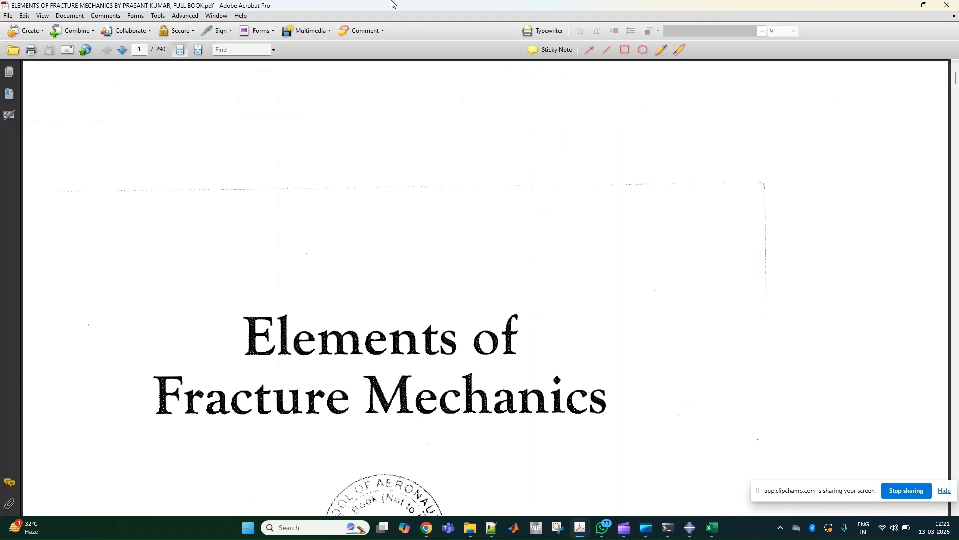
double_click(378, 11)
key(super+Right)
- Find the single-edge-cracked plate under uniform tension case on PDF page 104 of the fracture mechanics book
scroll(764, 268, down, 8)
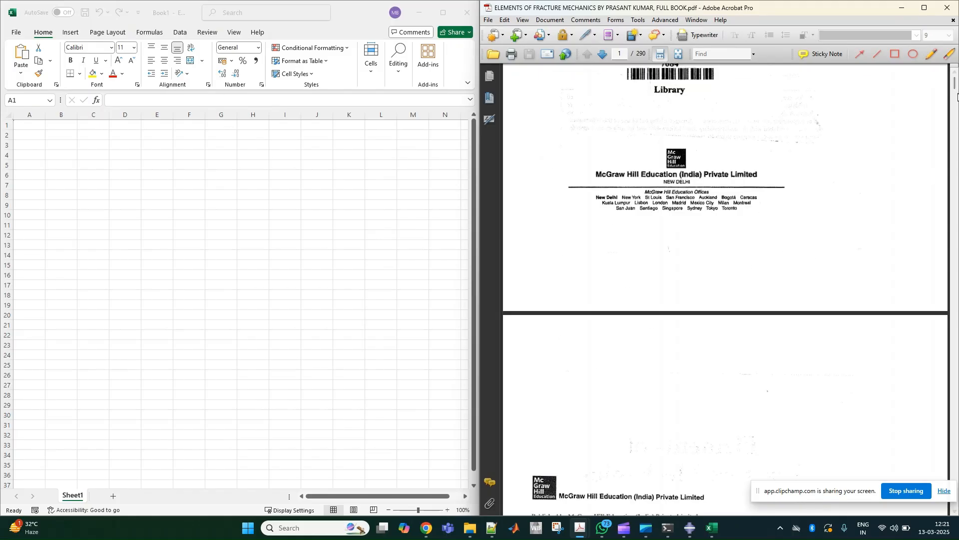
drag(956, 88, 956, 159)
scroll(899, 256, down, 15)
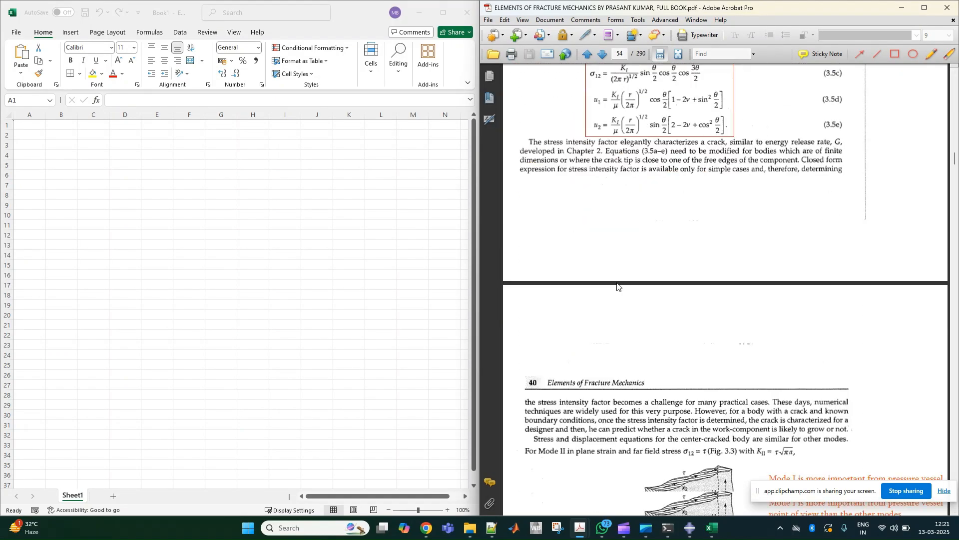
drag(956, 160, 956, 198)
scroll(688, 370, down, 15)
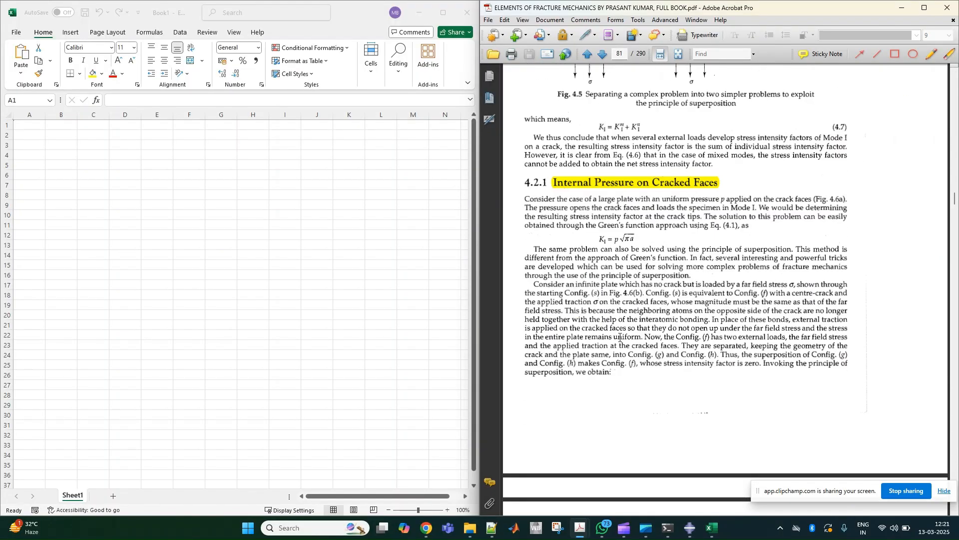
scroll(688, 370, down, 15)
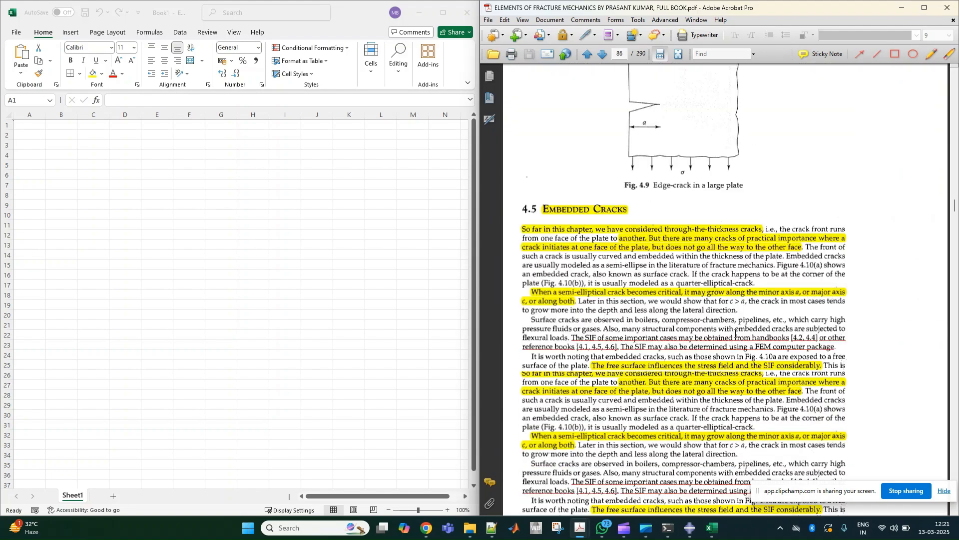
click(603, 55)
click(603, 55)
click(604, 57)
click(604, 57)
click(604, 58)
click(603, 55)
click(603, 55)
click(603, 55)
click(603, 55)
click(603, 55)
click(603, 55)
click(603, 55)
click(603, 55)
click(603, 55)
click(603, 55)
click(603, 55)
click(603, 55)
click(603, 55)
scroll(607, 310, up, 10)
scroll(650, 287, up, 5)
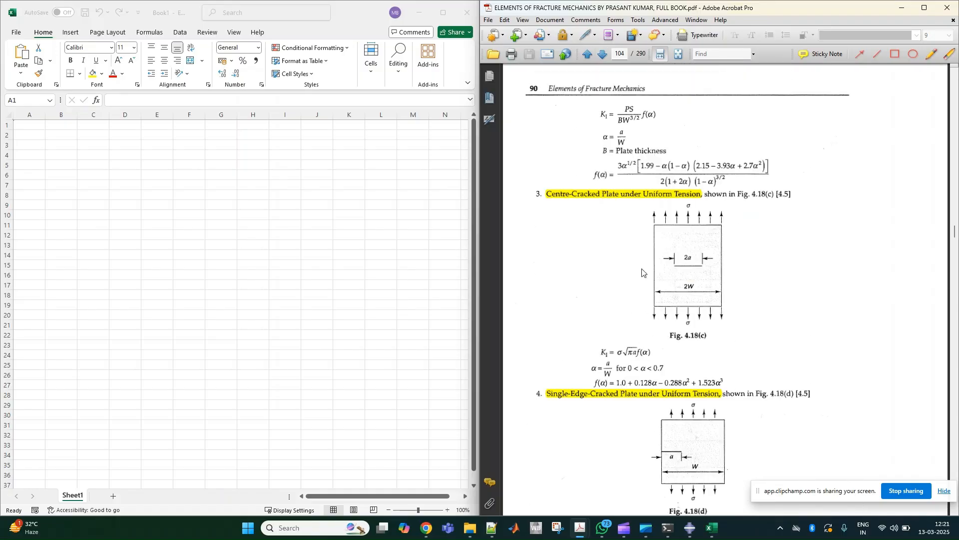
- Examine the single-edge-cracked plate figure and enlarge its K_I and f(α) formulas on PDF page 105
scroll(620, 228, down, 8)
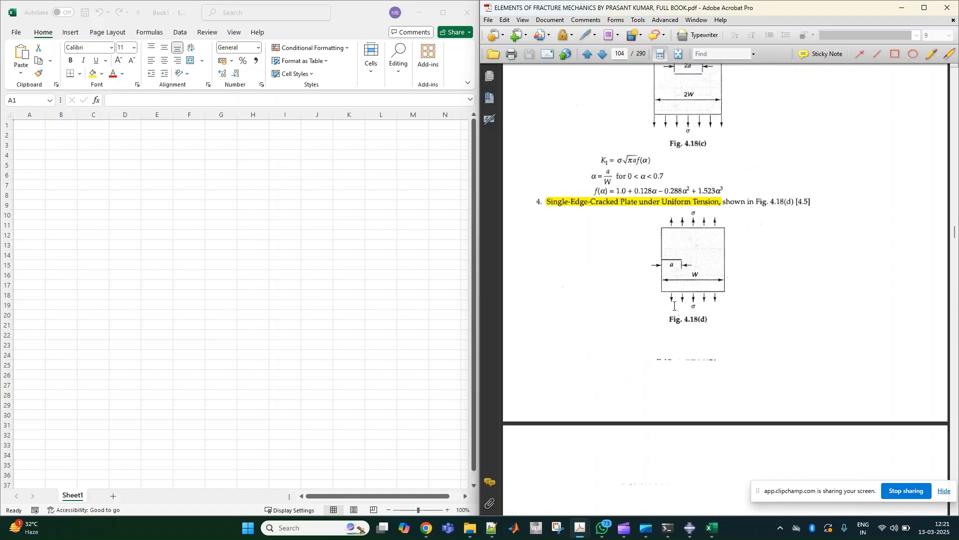
scroll(717, 260, down, 4)
scroll(675, 208, down, 5)
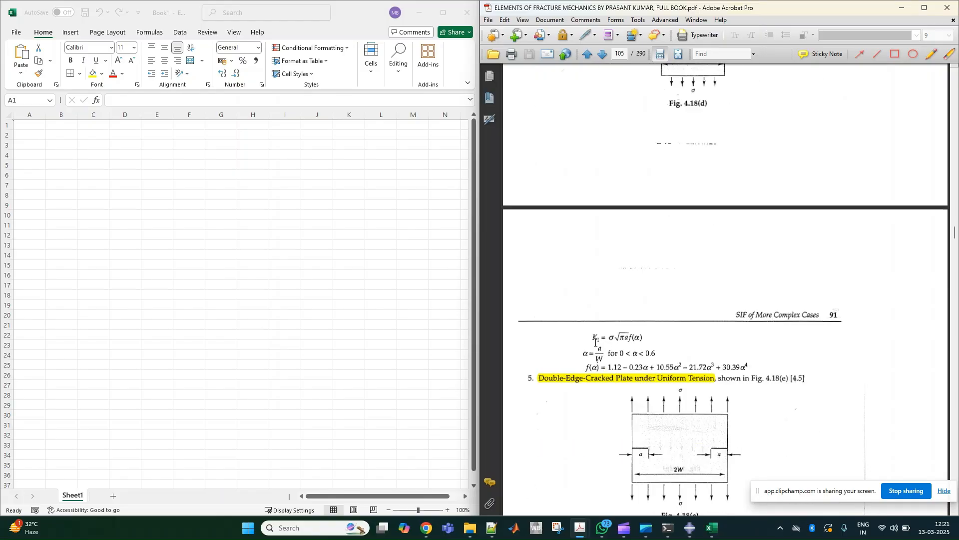
scroll(600, 343, down, 3)
scroll(619, 330, up, 1)
ctrl+scroll(641, 313, up, 2)
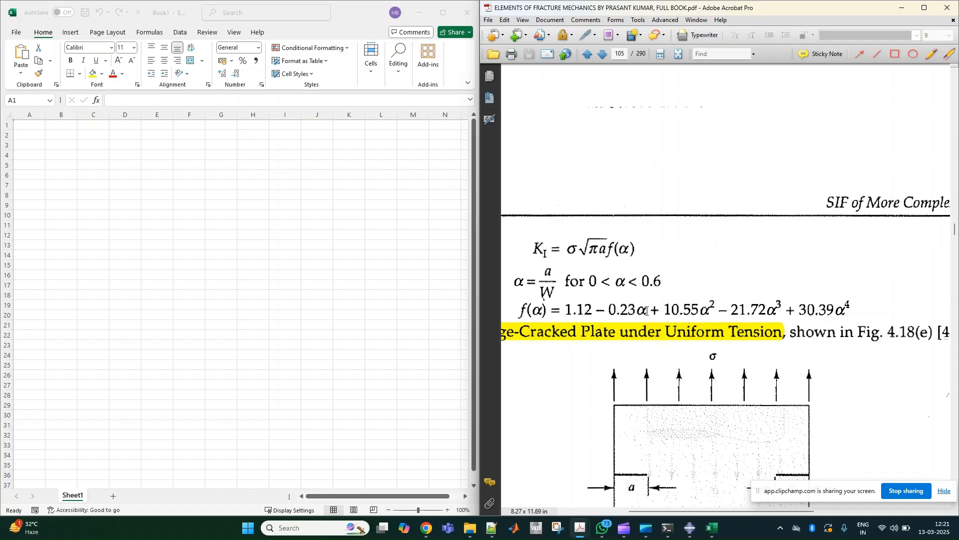
ctrl+scroll(702, 309, down, 1)
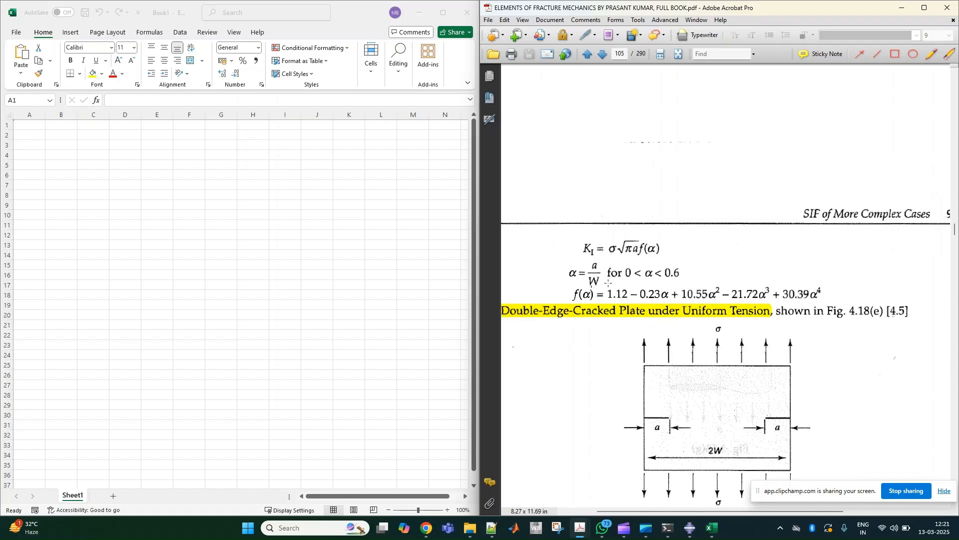
ctrl+scroll(608, 283, up, 1)
- Label cell D6 "Meanfiels Stress", fit column D to the text, and enter 1000 in F6
click(133, 174)
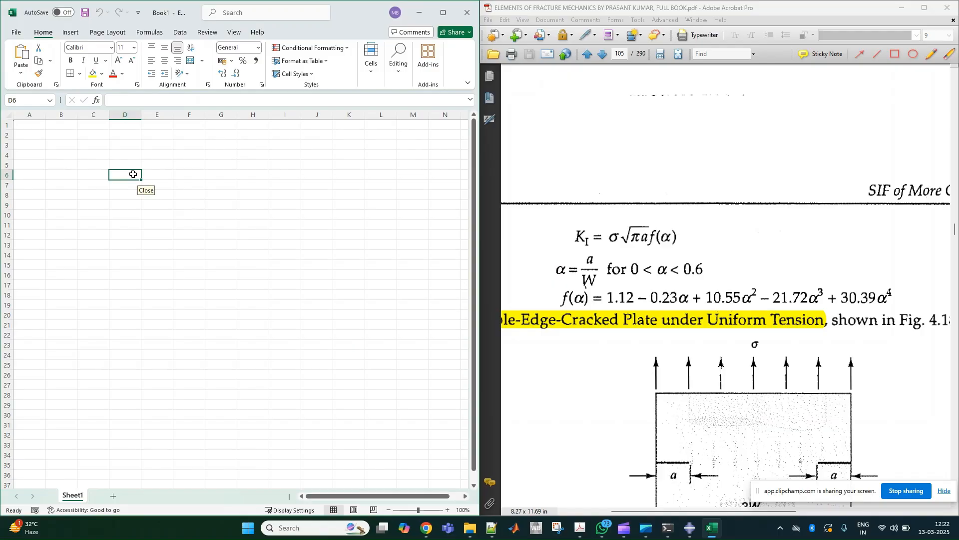
text(Stress)
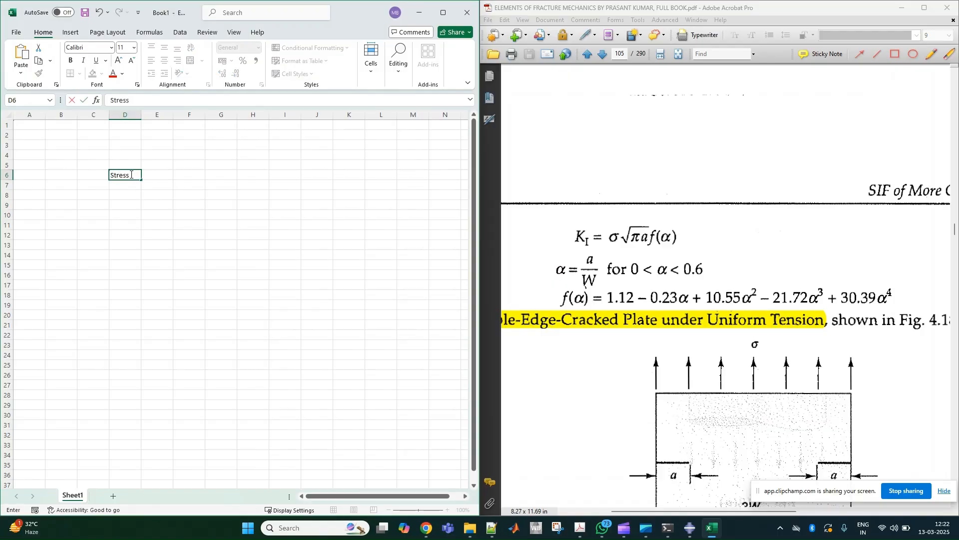
key(Left)
key(Left)
key(Left)
click(130, 175)
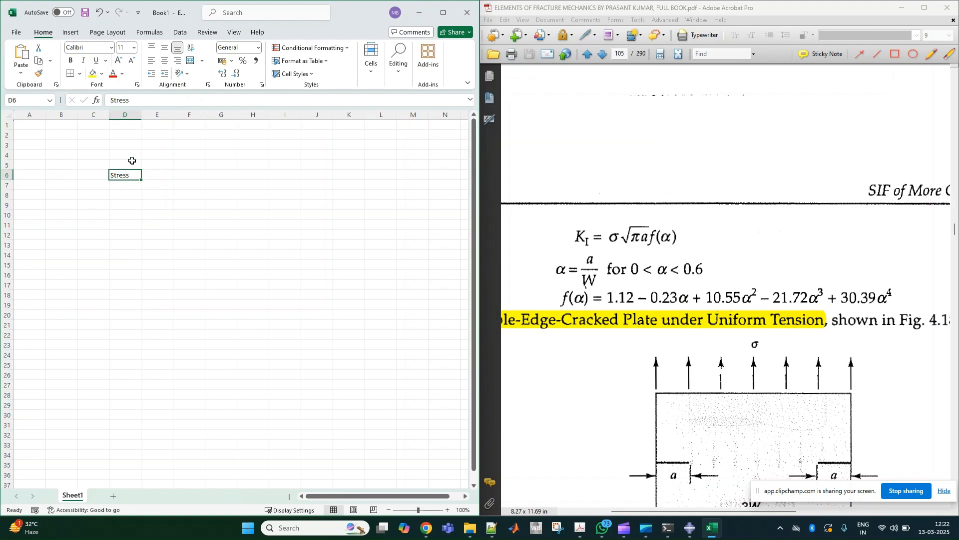
click(110, 99)
text(Meanfie)
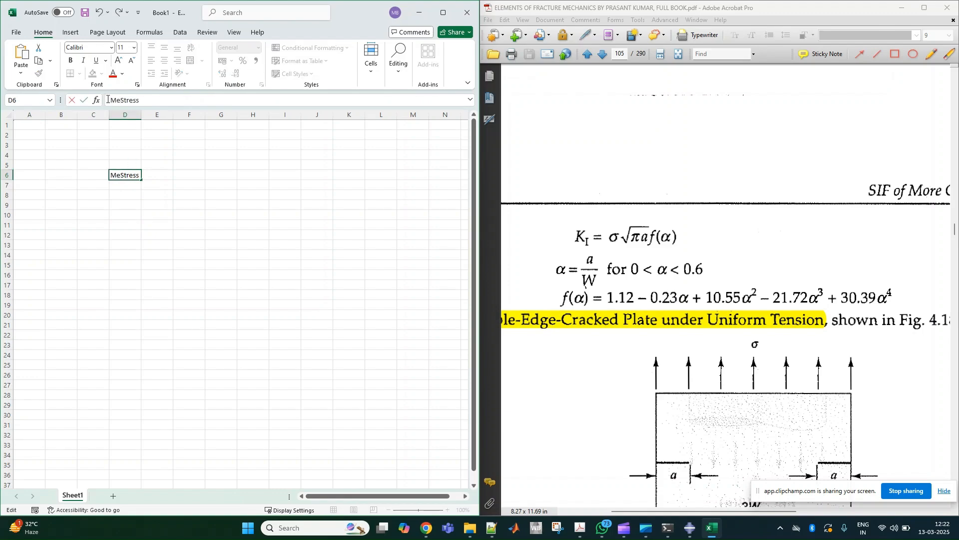
text(ls)
double_click(141, 114)
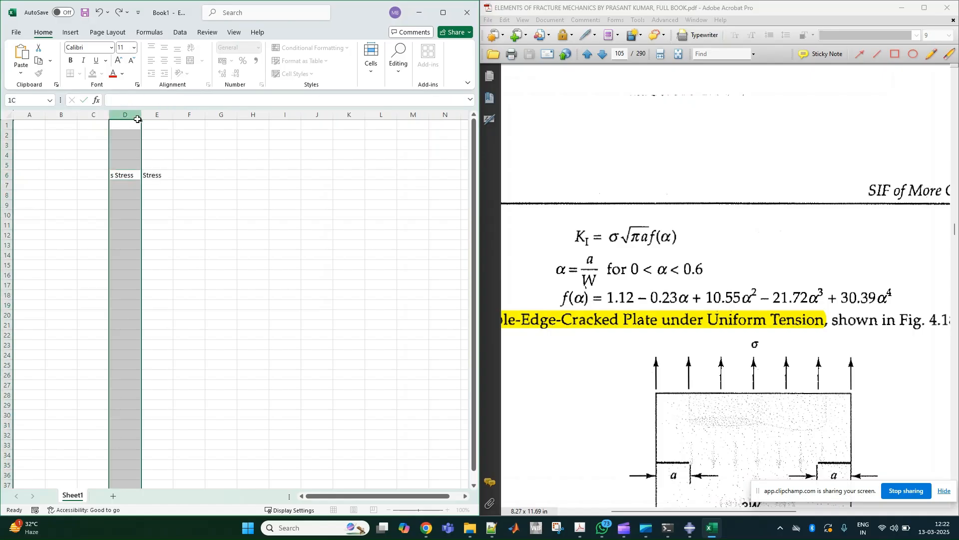
click(204, 176)
text(1000)
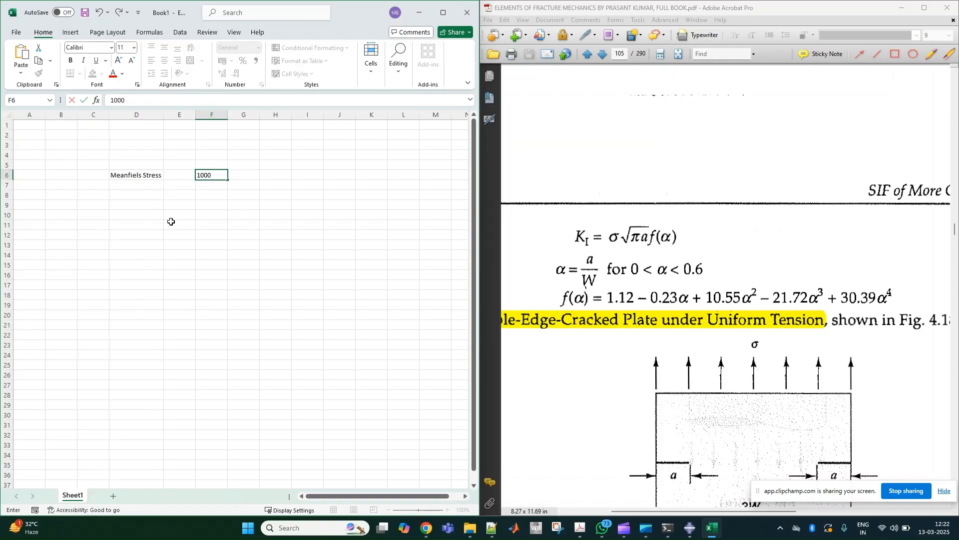
- Add a "crack size" row with 10 in F7 and a "width" row with 100 in F8
click(135, 186)
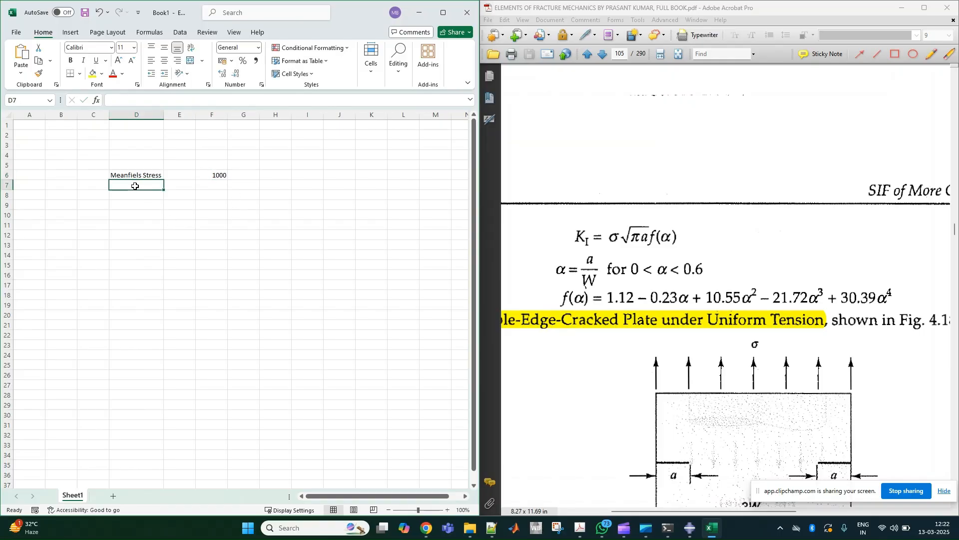
text(crack size)
click(212, 188)
text(10)
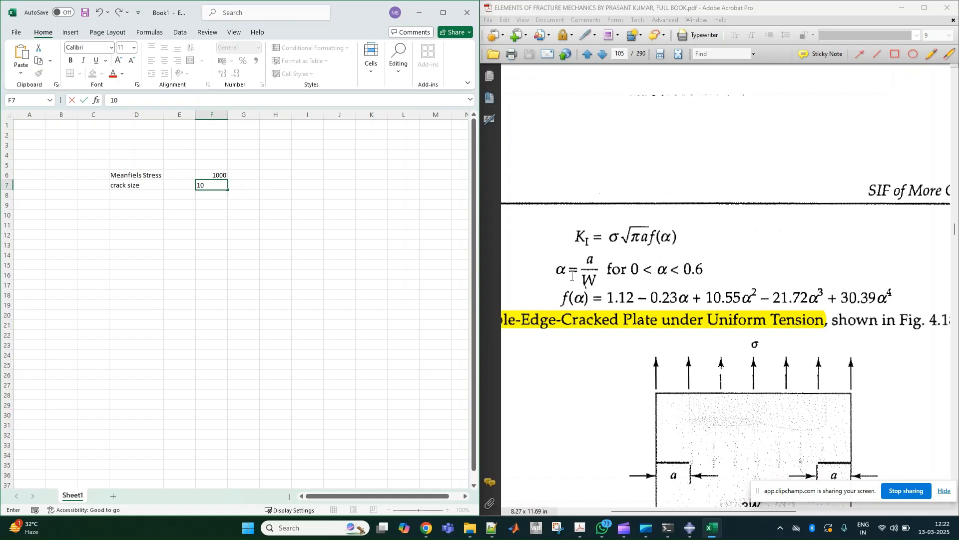
click(142, 195)
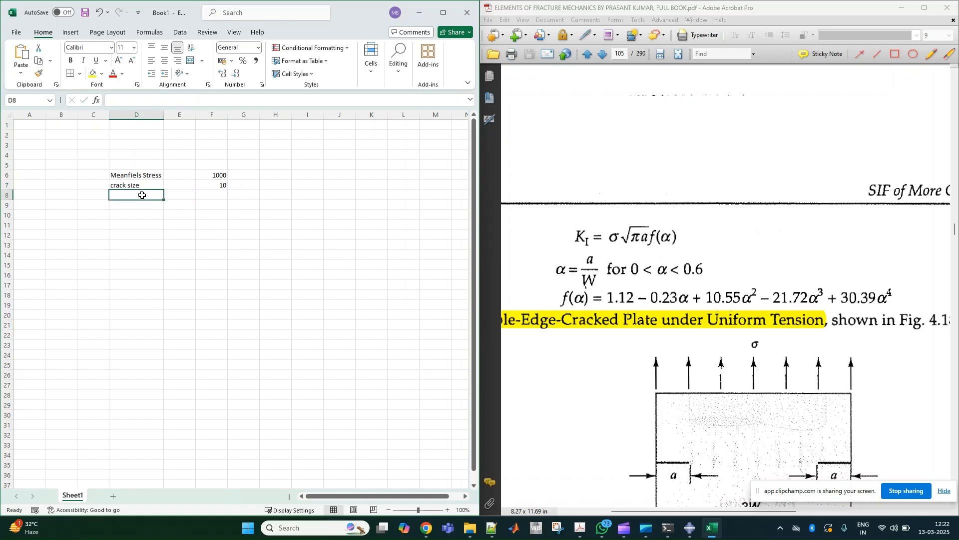
text(width)
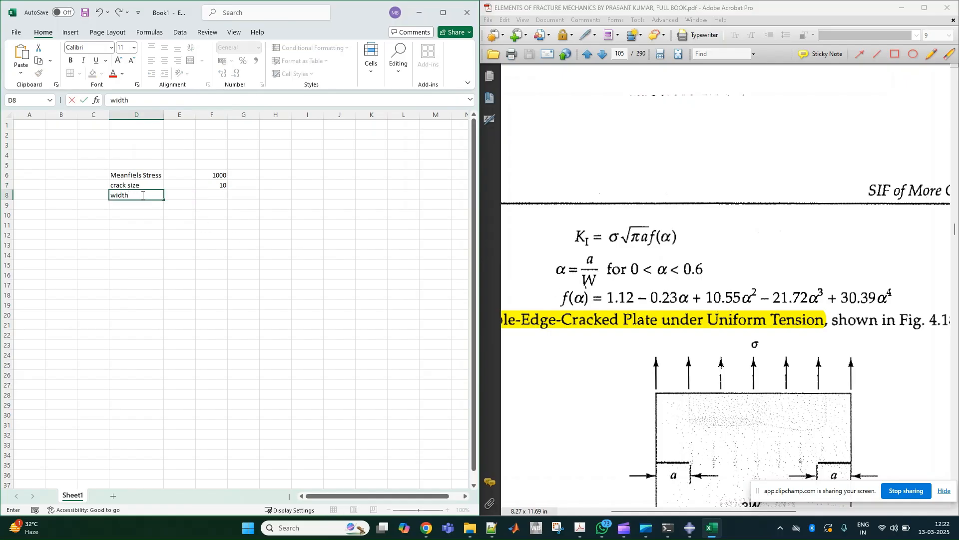
click(206, 196)
text(100)
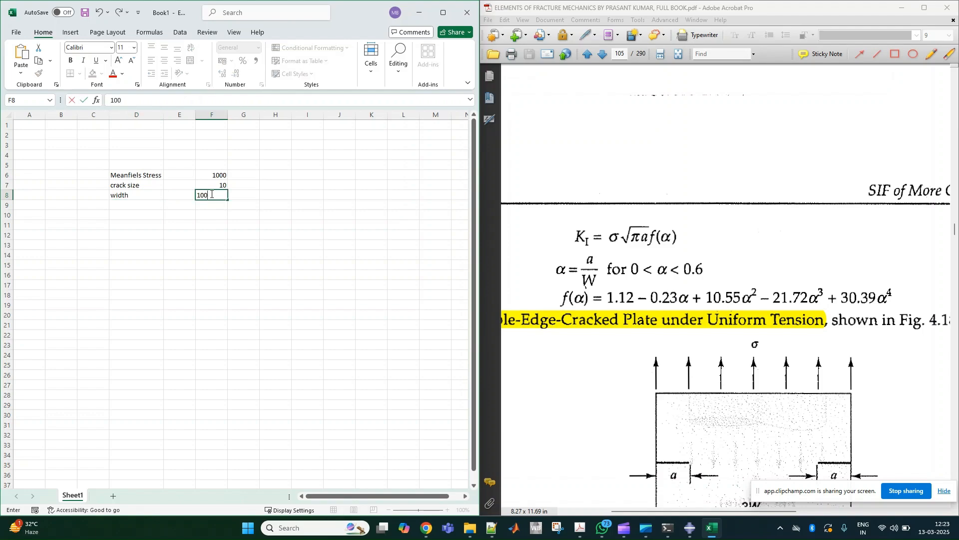
- Calculate the crack-to-width ratio in F9 with =F7/F8 and select the validity range 0 < α < 0.6 in the PDF
click(141, 205)
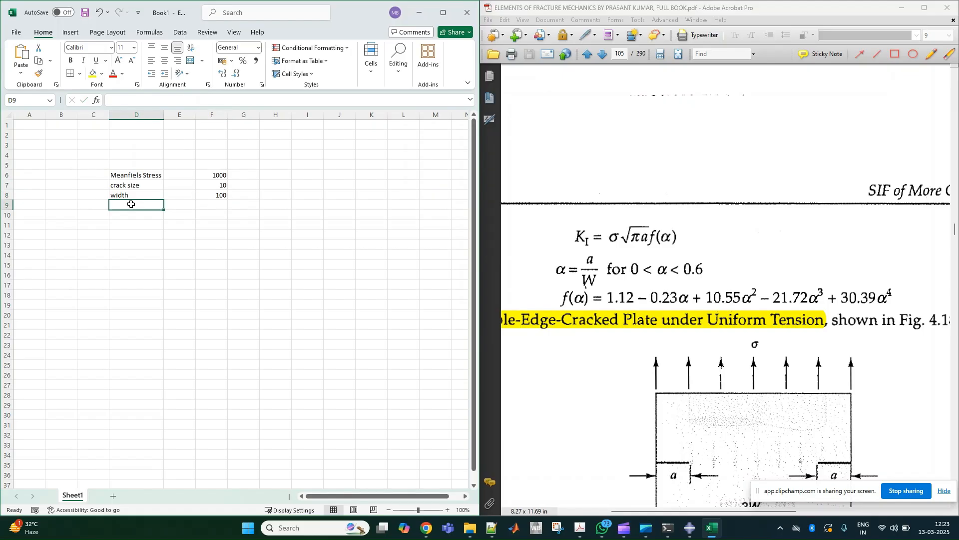
click(212, 206)
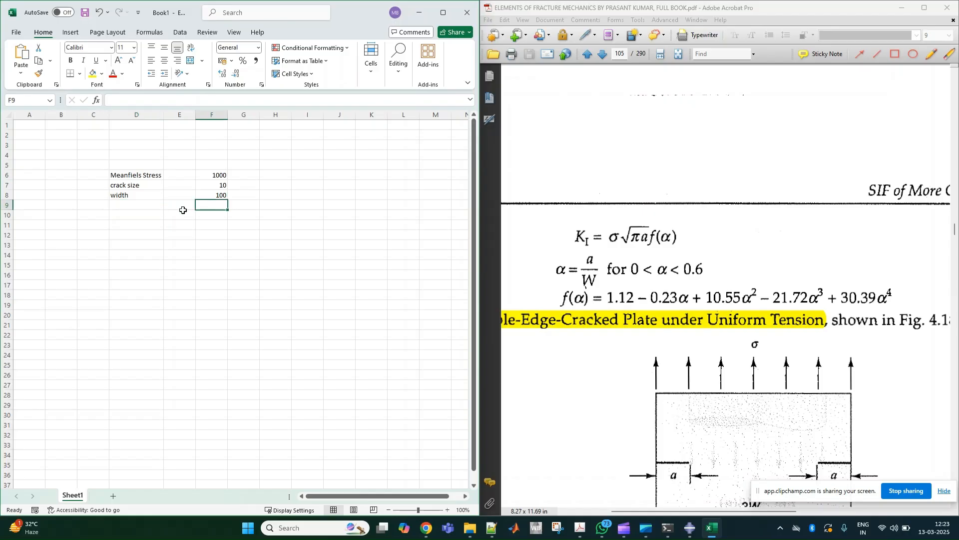
text(=)
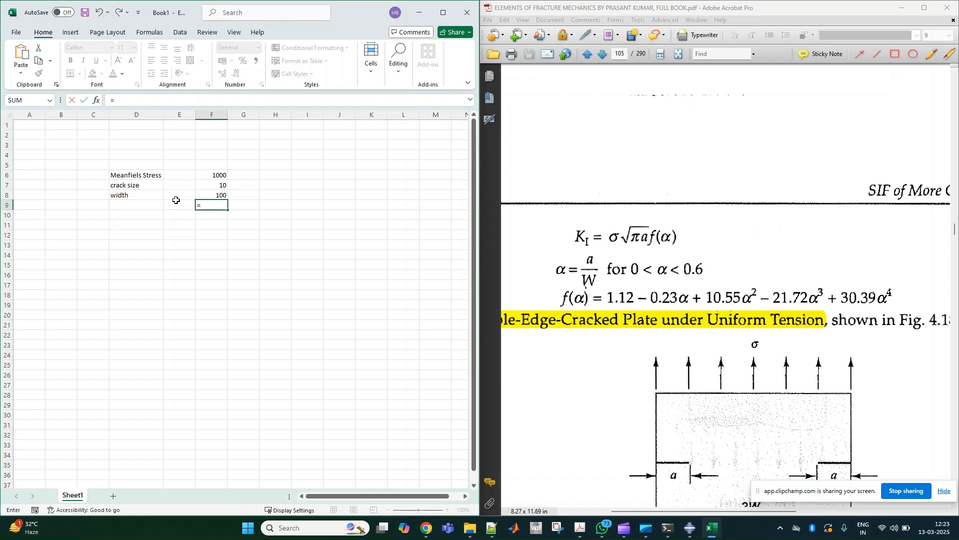
click(216, 186)
text(/)
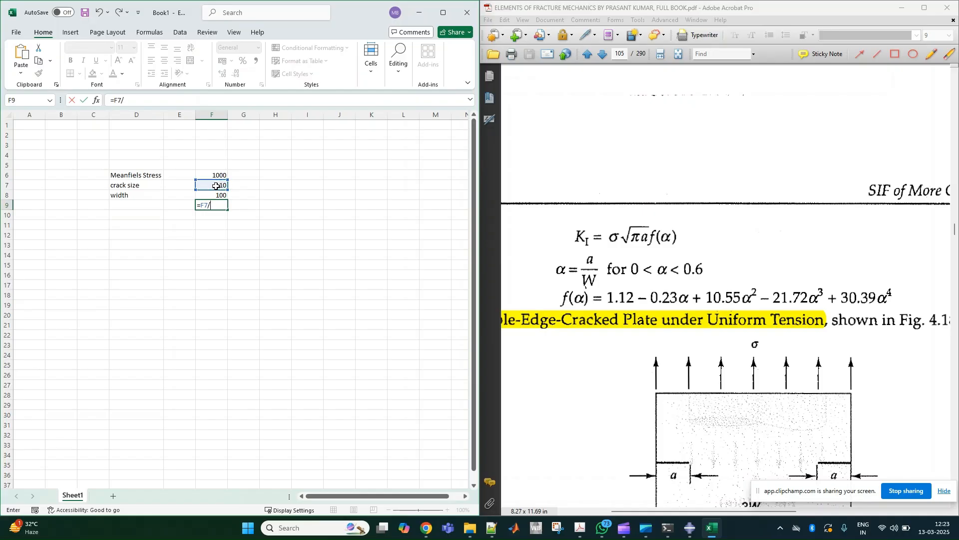
click(216, 195)
key(Return)
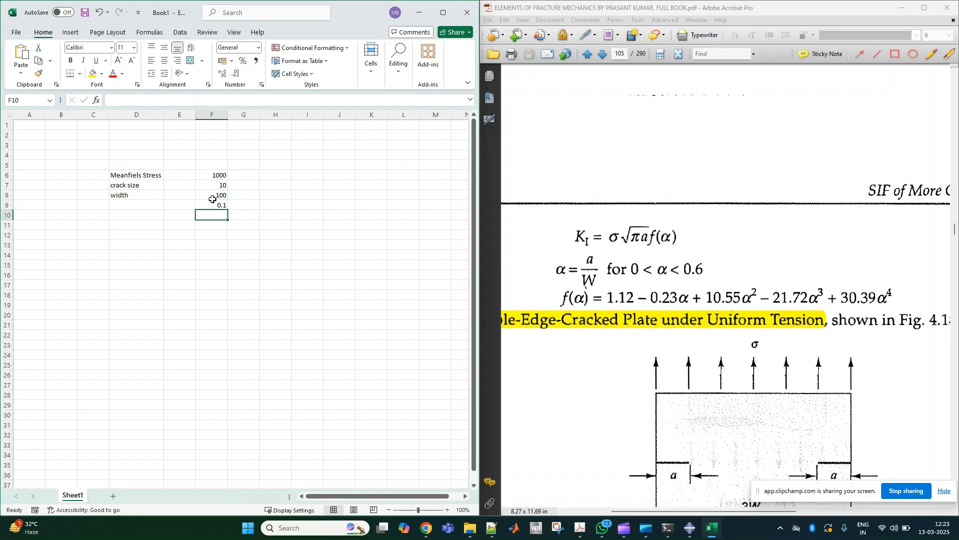
drag(631, 270, 708, 270)
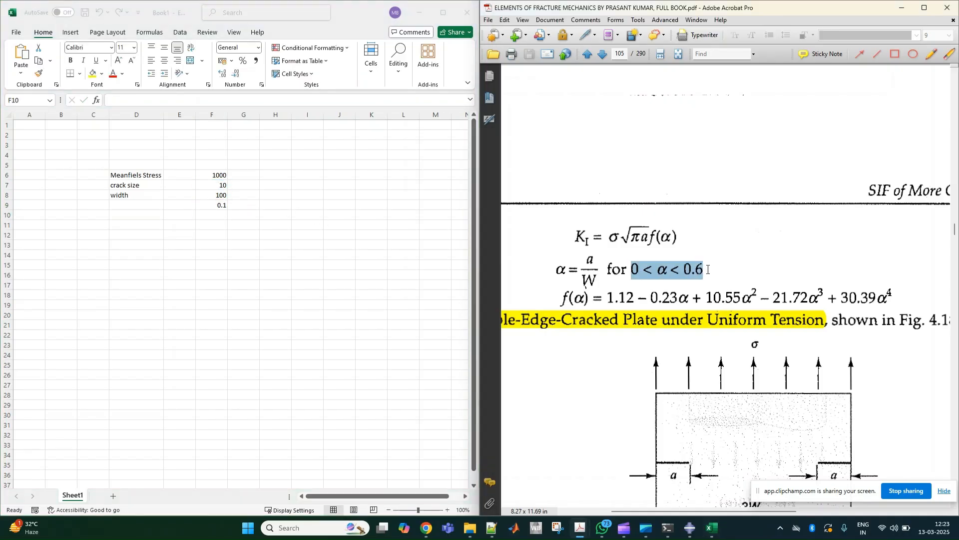
- Calculate the geometry function f(α) in F10 with =1.12-0.23*F9+10.55*F9^2-21.72*F9^3+30.39*F9^4
click(221, 216)
text(-)
key(BackSpace)
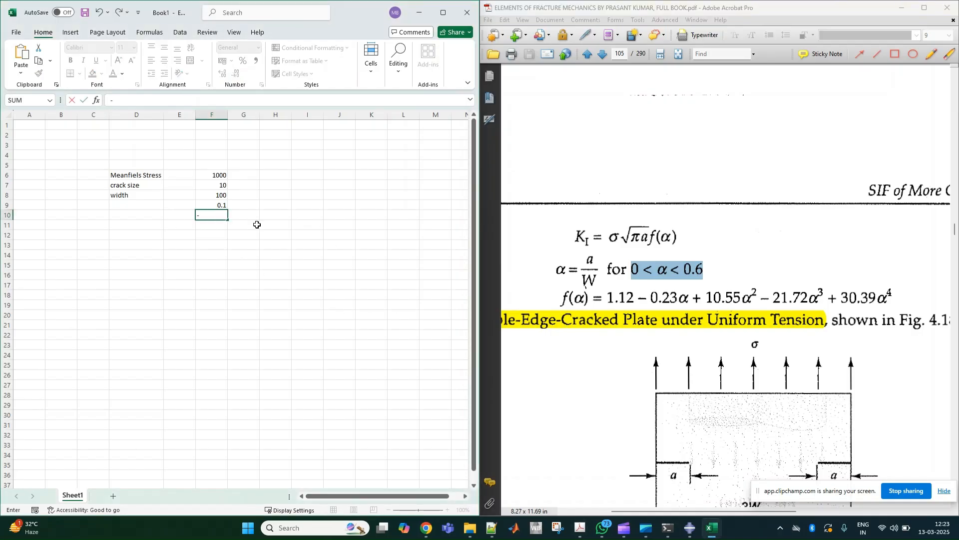
text(=1.12-0.23*)
click(223, 204)
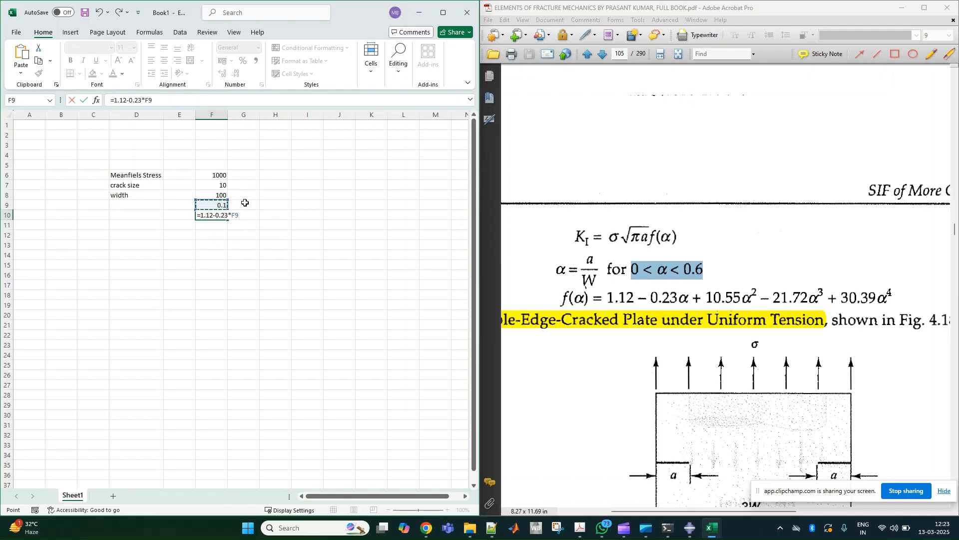
text(+10.55*)
click(219, 206)
text(^2-21)
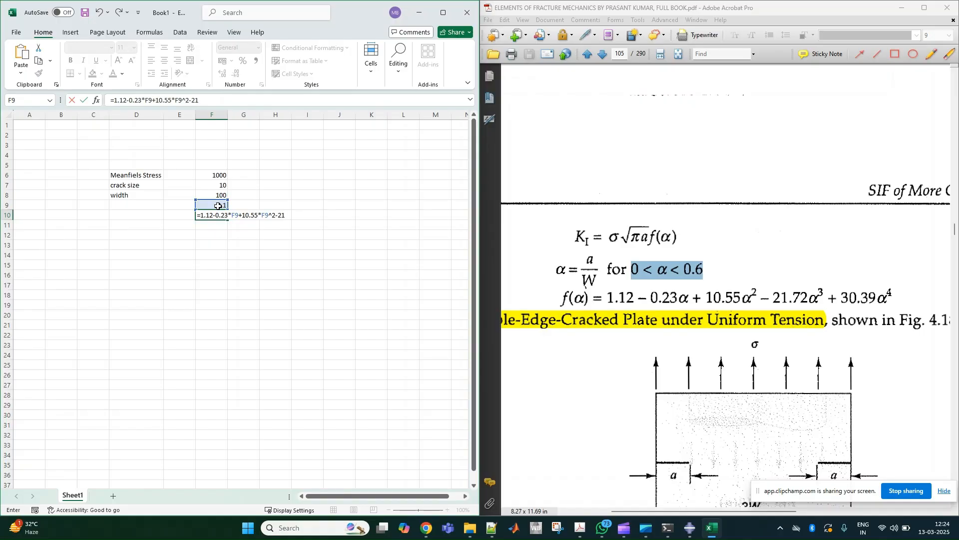
text(.72*)
click(217, 205)
text(^)
text(3+30)
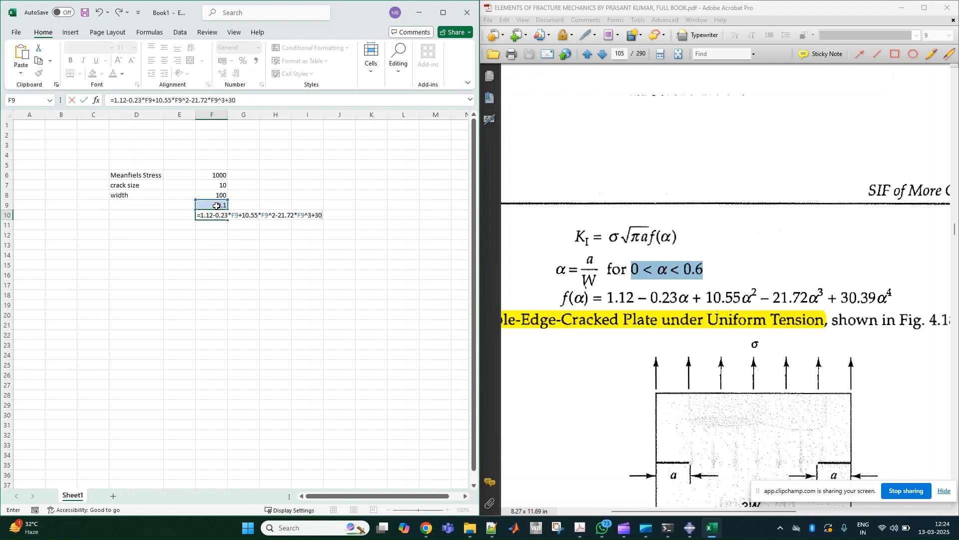
text(.39*)
click(216, 205)
text(^4)
key(Return)
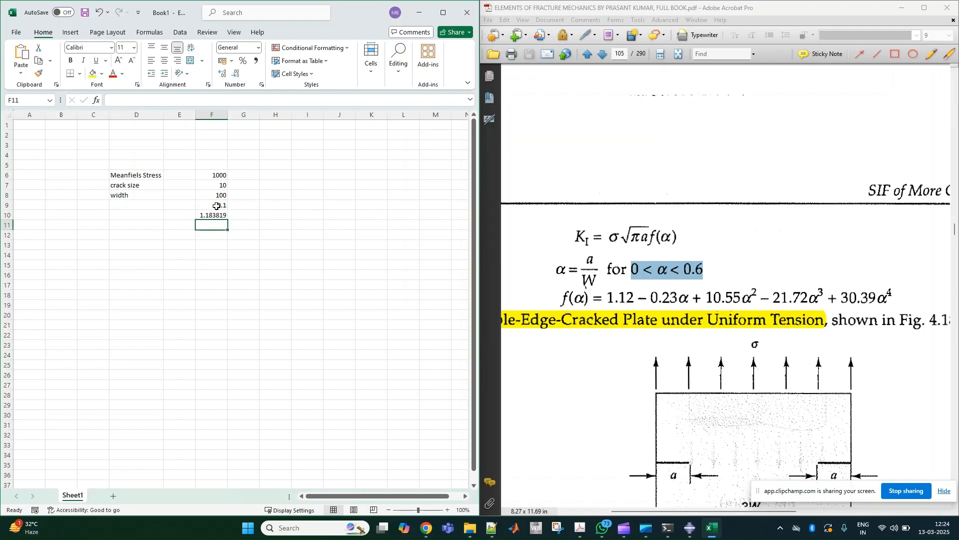
- Label the ratio row "alpha" in D9 and the geometry function row "function" in D10
click(188, 207)
click(157, 203)
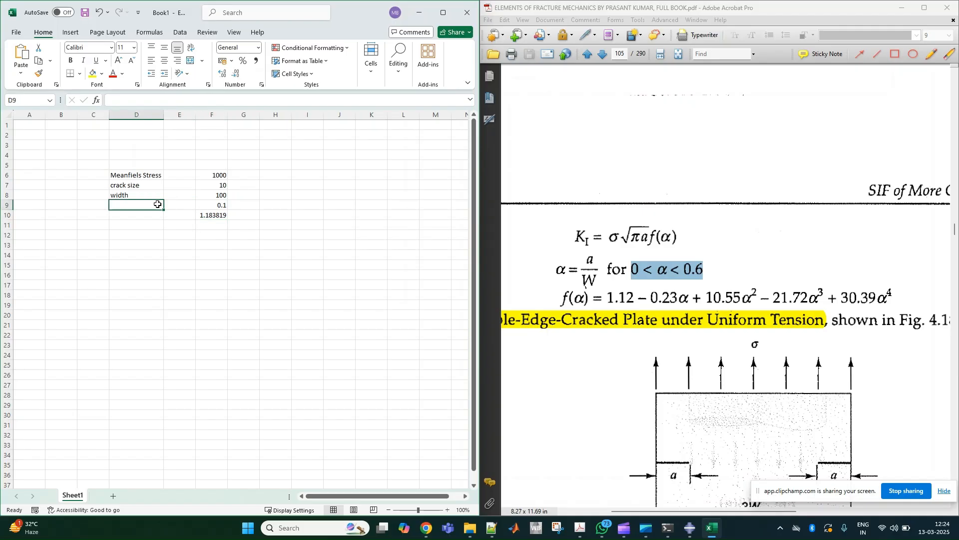
text(alpha)
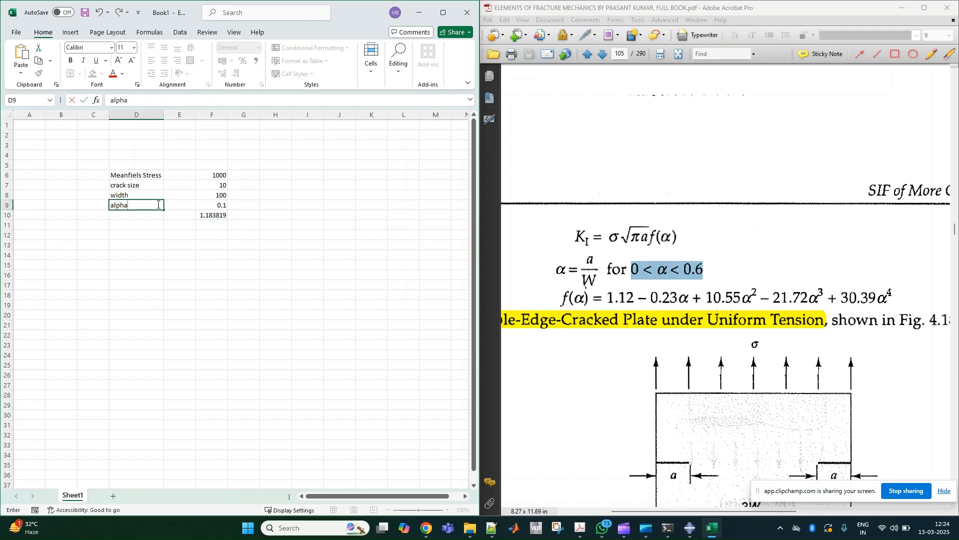
click(147, 216)
text(f)
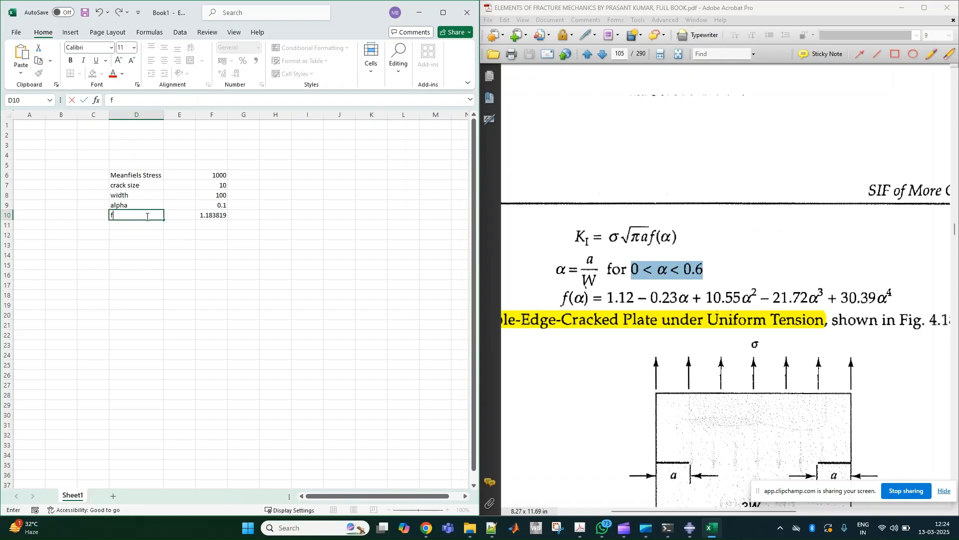
text(unction)
- Label D12 "SIF" and calculate the stress intensity factor in F12 with =F6*SQRT(PI()*F7)*F10
click(140, 234)
text(SIF)
click(205, 236)
text(=)
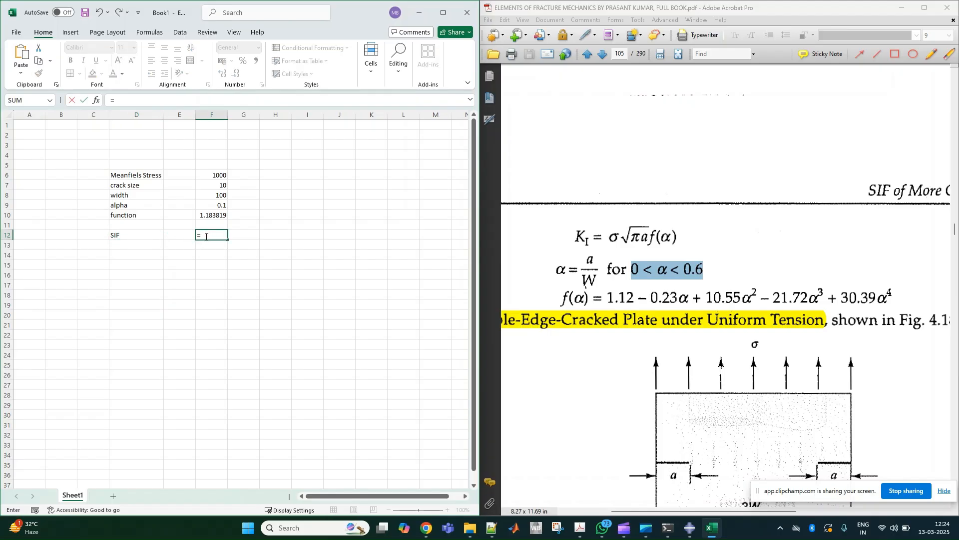
click(222, 174)
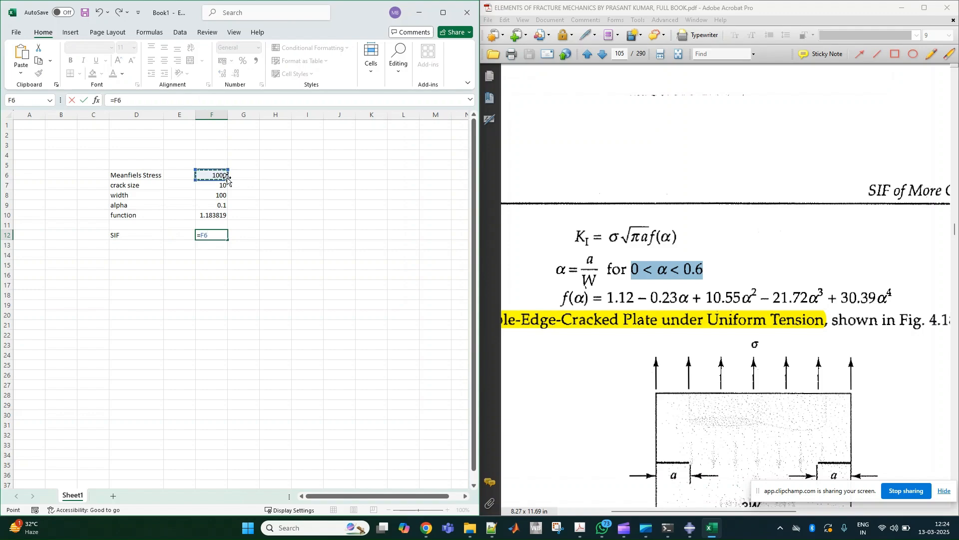
text(*sqrt)
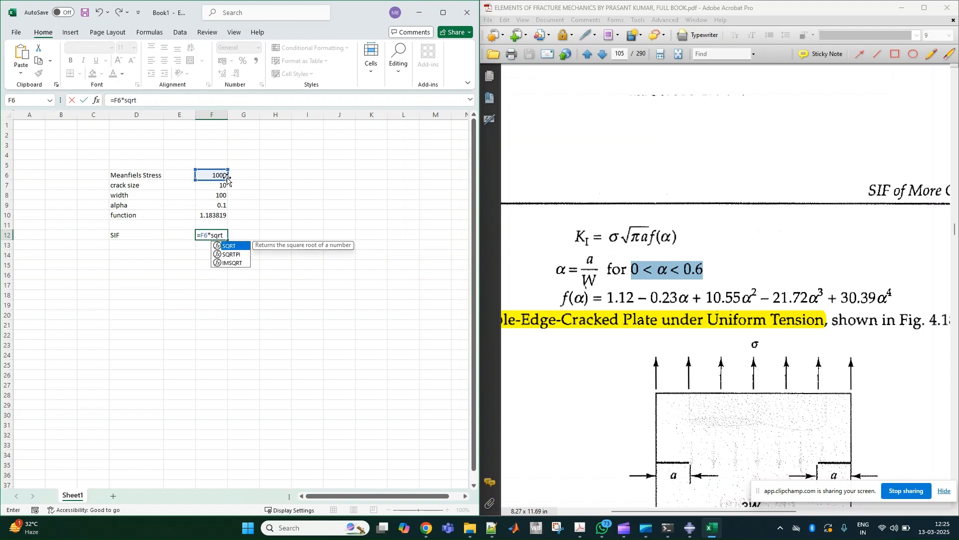
key(Tab)
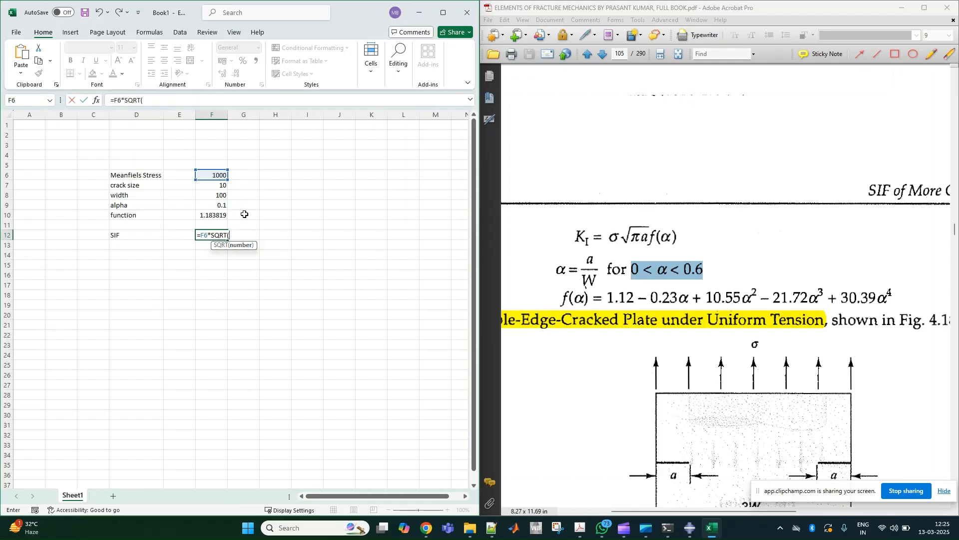
text(pi())
key(BackSpace)
key(BackSpace)
key(BackSpace)
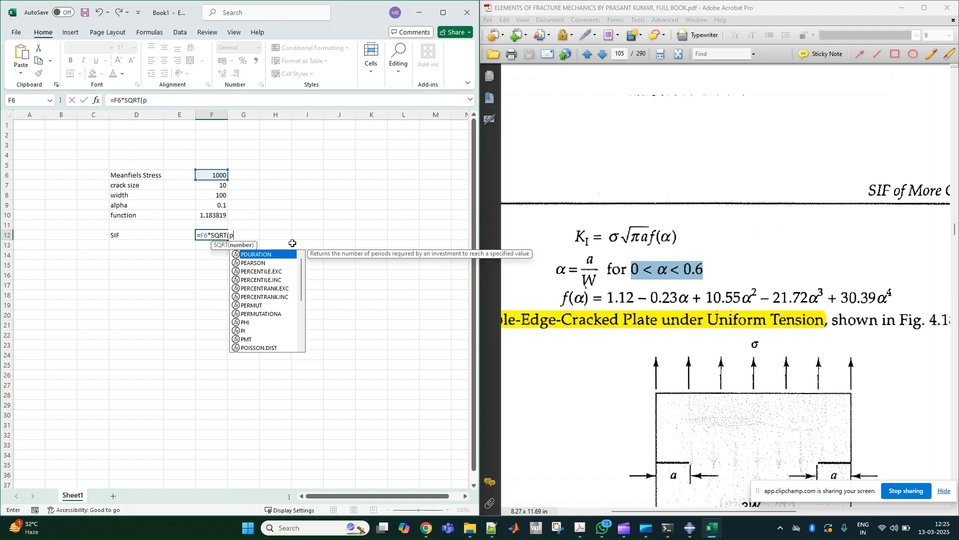
text(i)
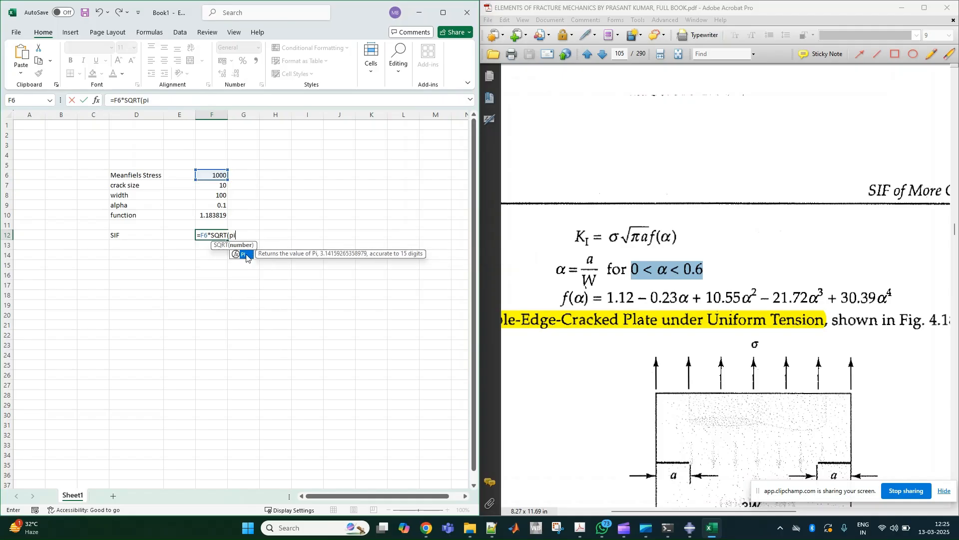
double_click(246, 254)
text())
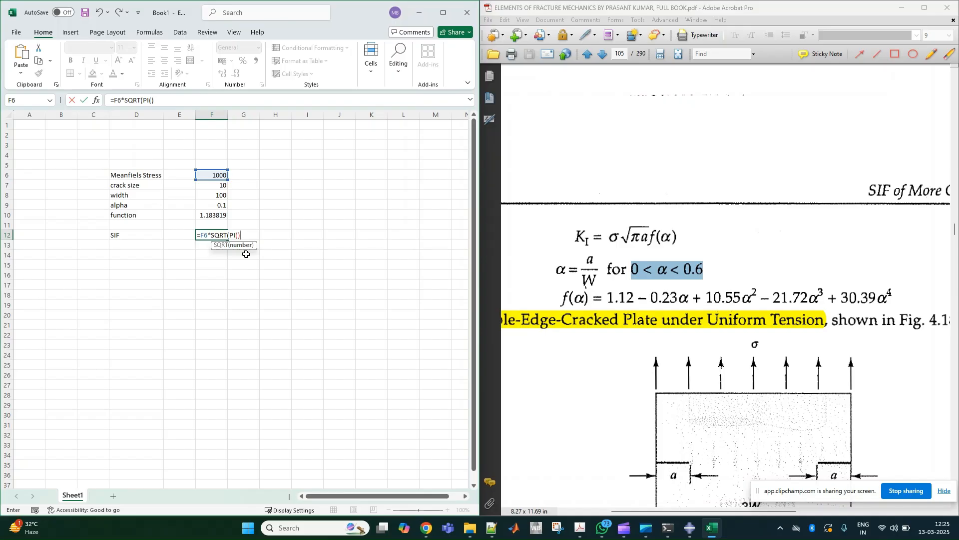
text(8)
click(219, 186)
text())
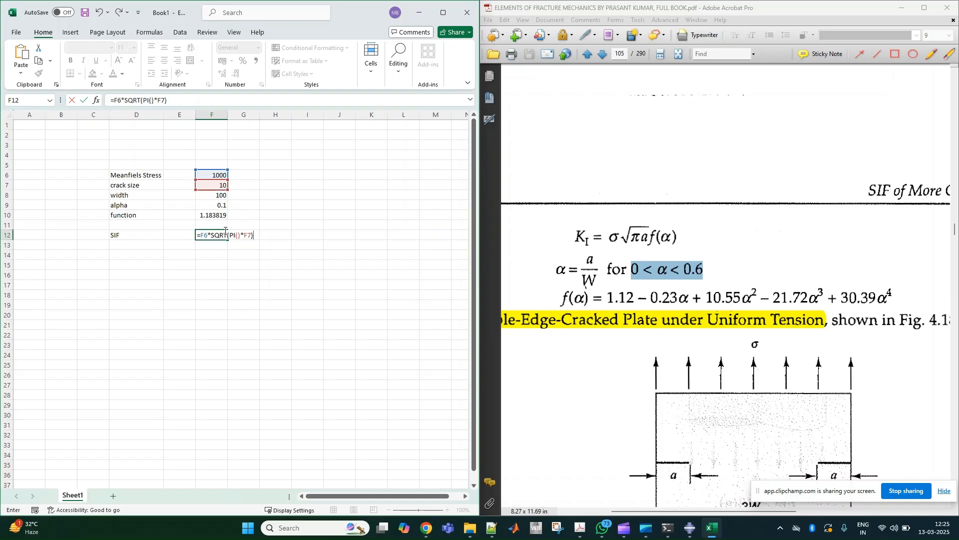
text(*)
click(209, 215)
key(Return)
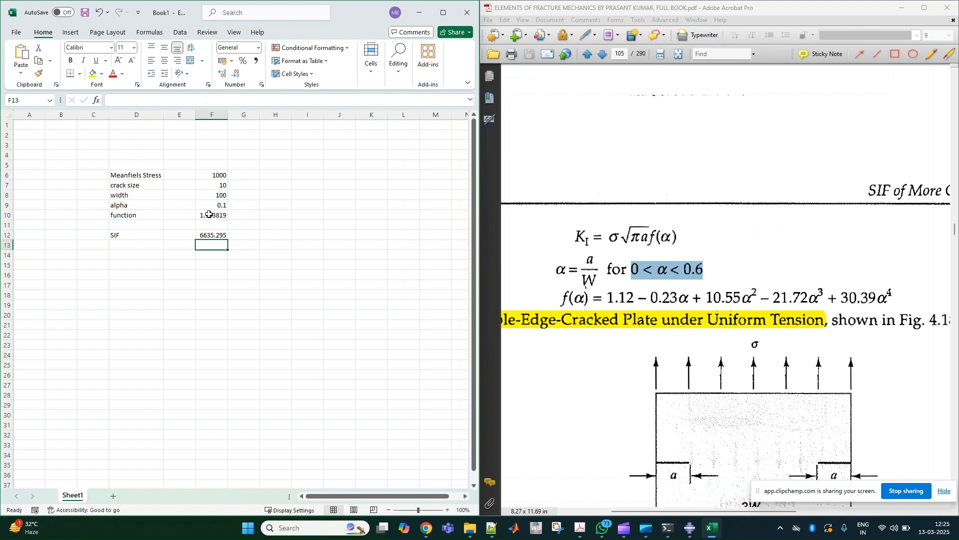
click(212, 234)
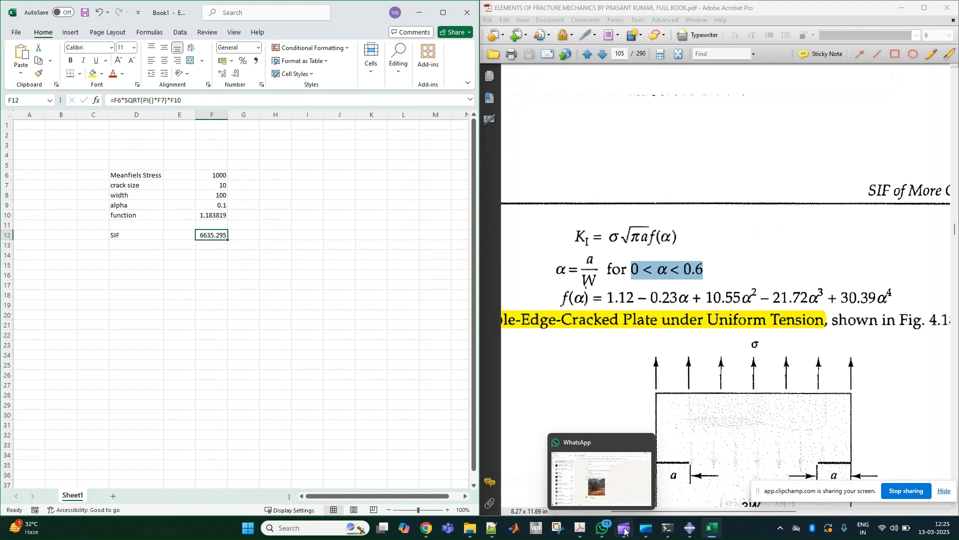
- Switch to Job-1.dat in Notepad++ and compare the K1 contour estimates with the SIF calculated in Excel
click(492, 528)
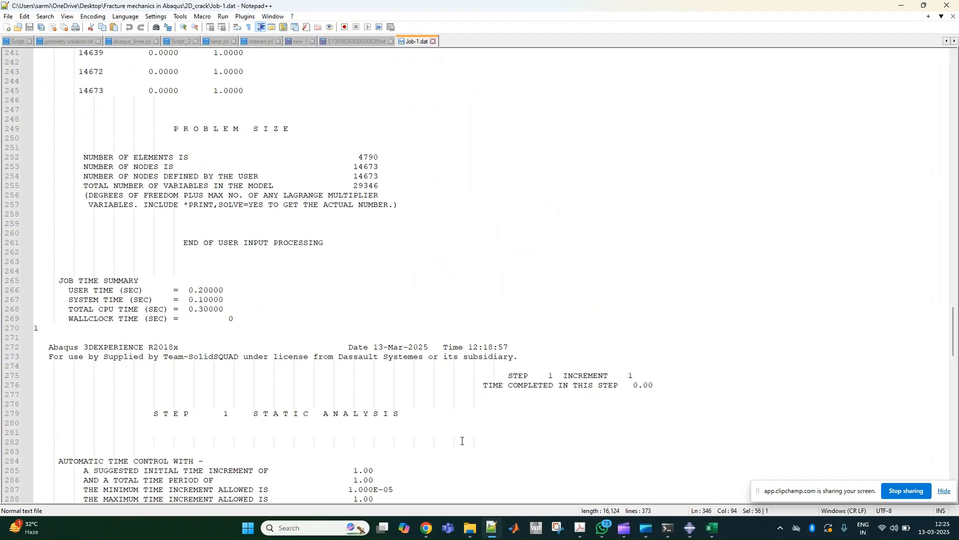
scroll(339, 234, up, 6)
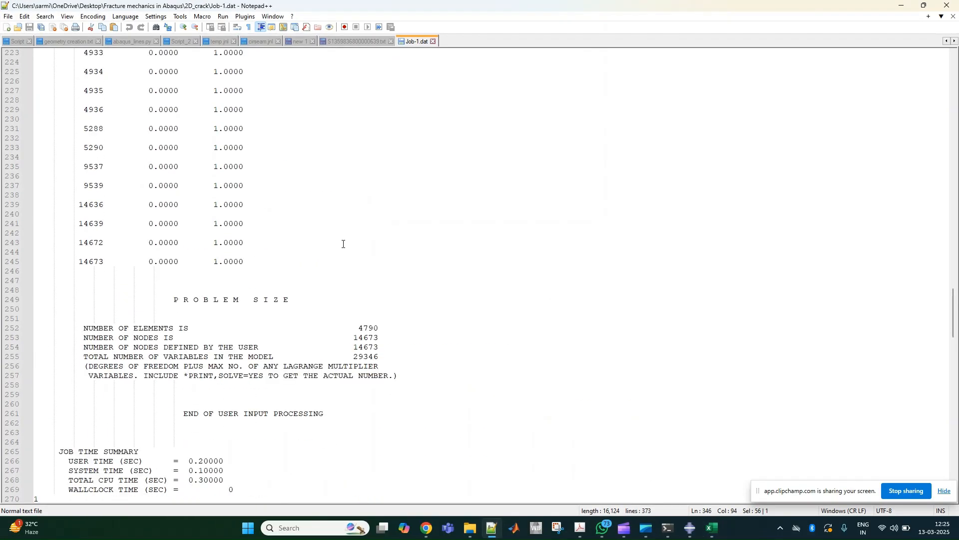
scroll(343, 242, down, 20)
scroll(346, 310, down, 4)
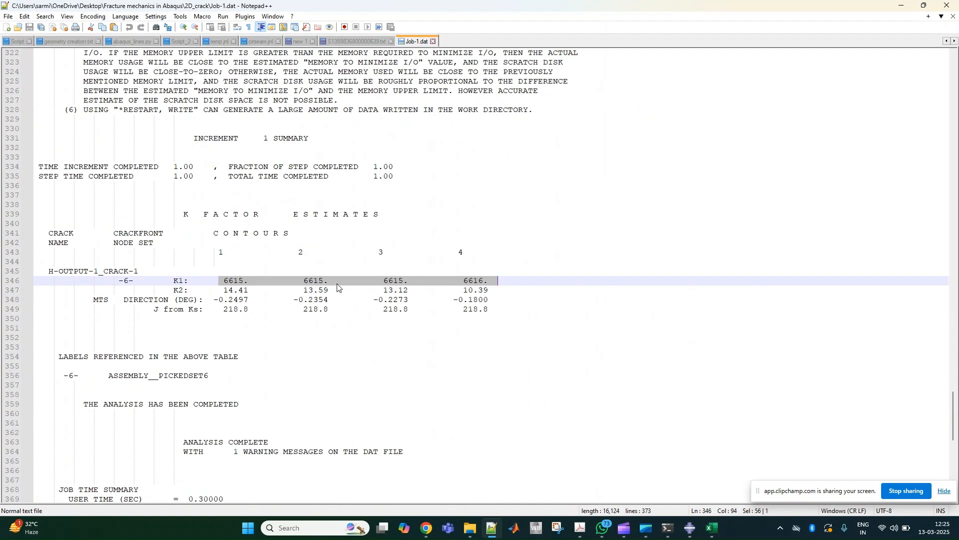
click(903, 6)
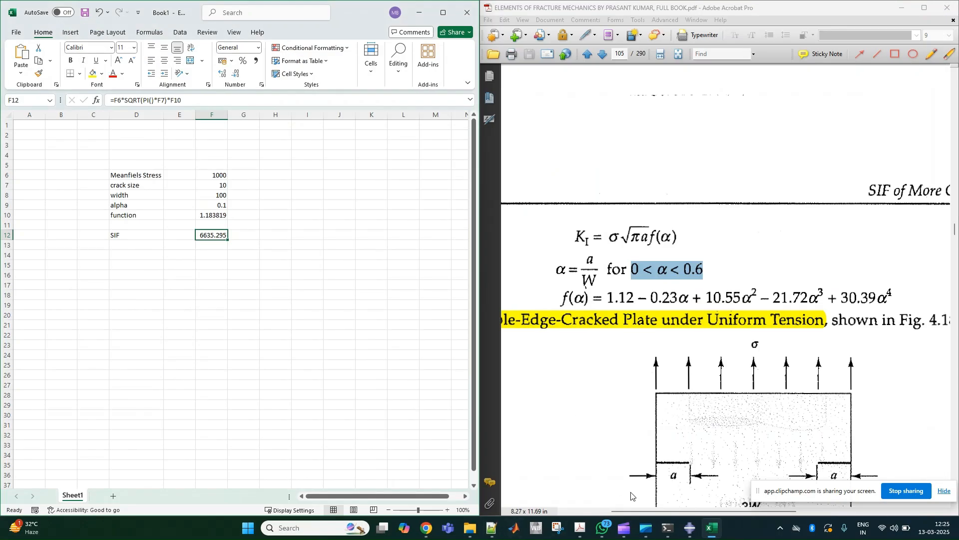
- Switch to Abaqus/CAE and examine the von Mises stress contours around the crack tip on the deformed plate
click(692, 530)
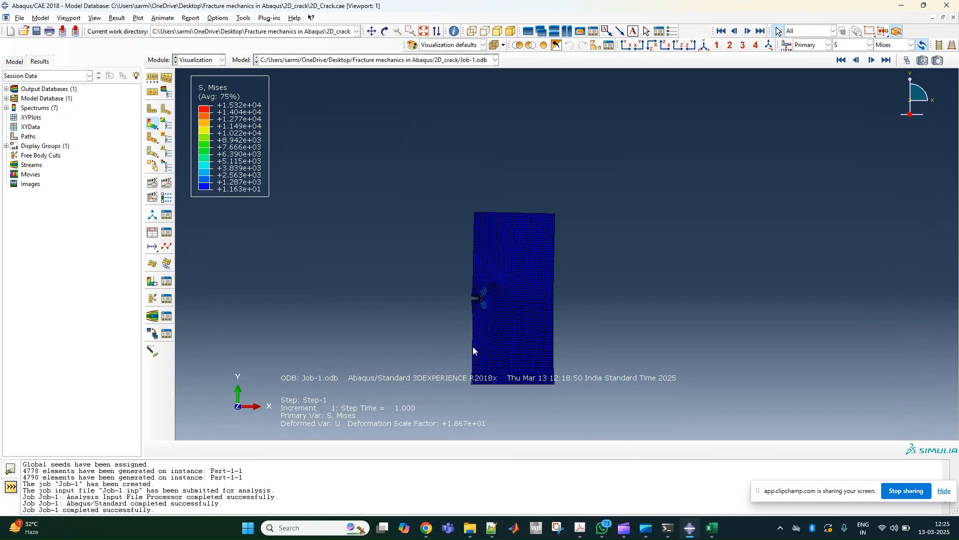
scroll(487, 312, up, 4)
scroll(466, 295, up, 5)
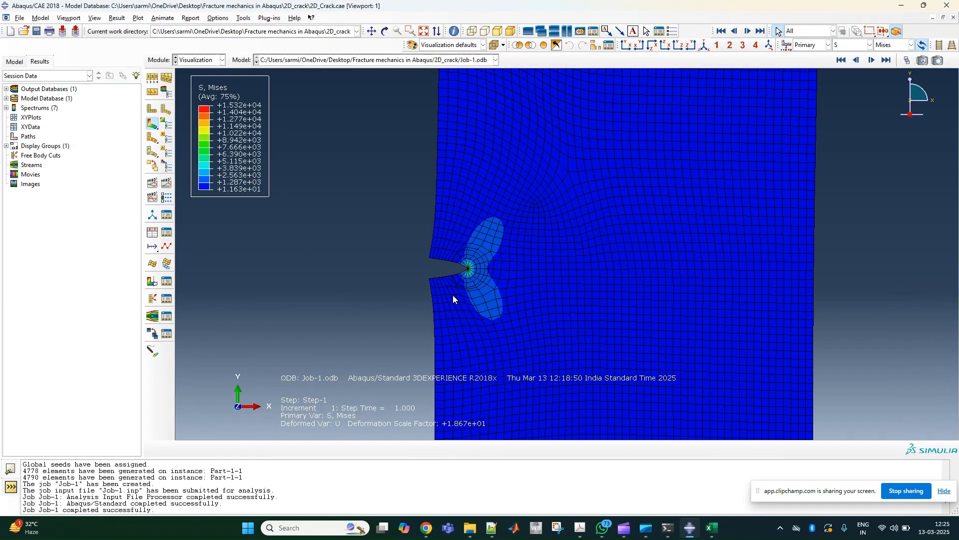
scroll(456, 268, down, 8)
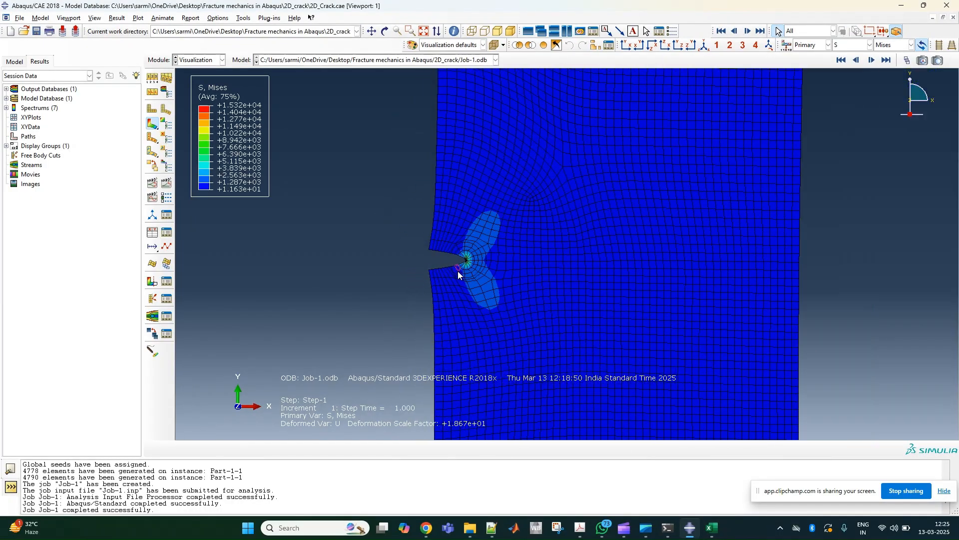